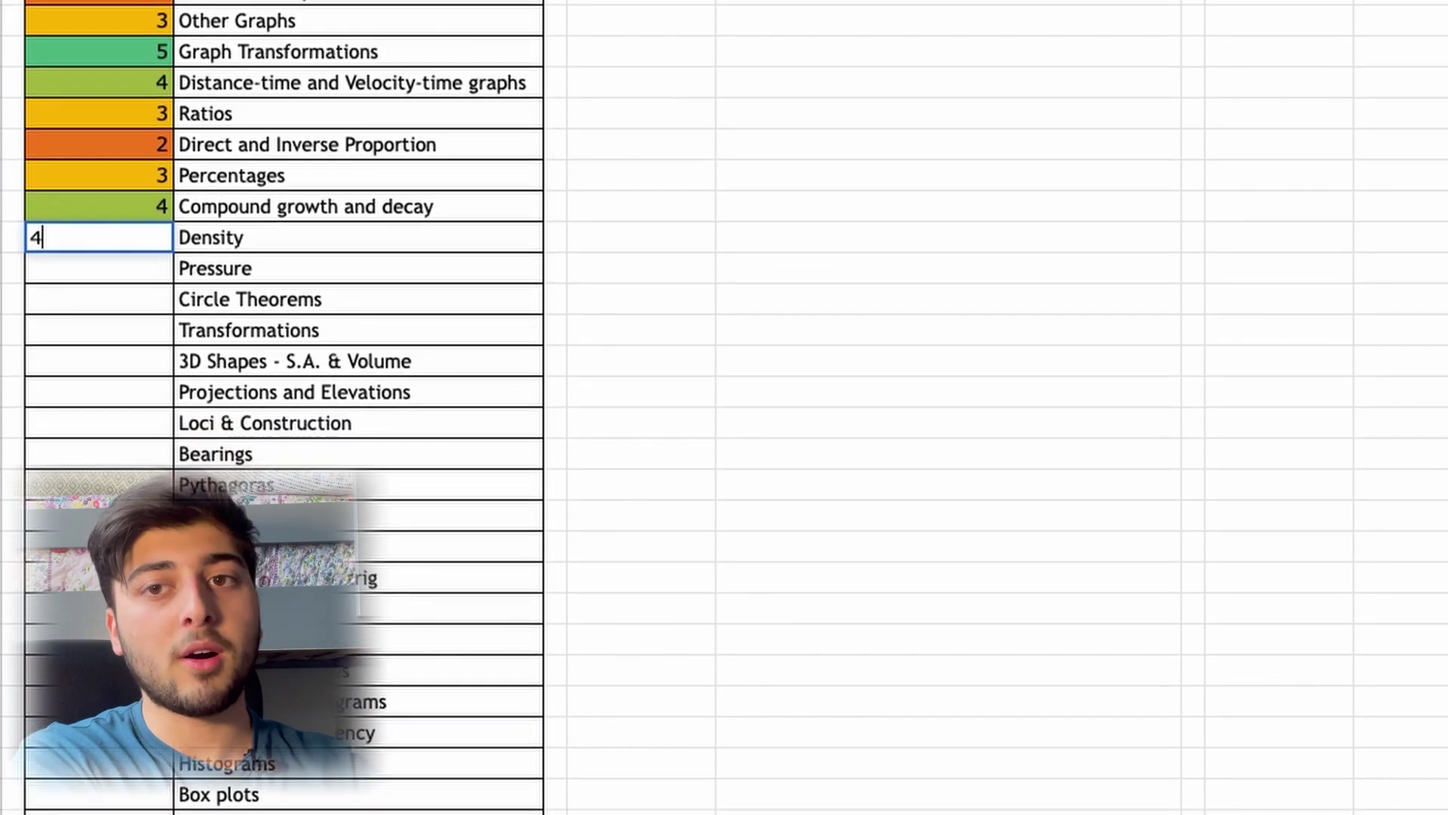
Step: Rate Density 4 and Pressure 5 in the Maths strength column
{"action": "key", "text": "Return"}
{"action": "type", "text": "5"}
{"action": "key", "text": "Return"}
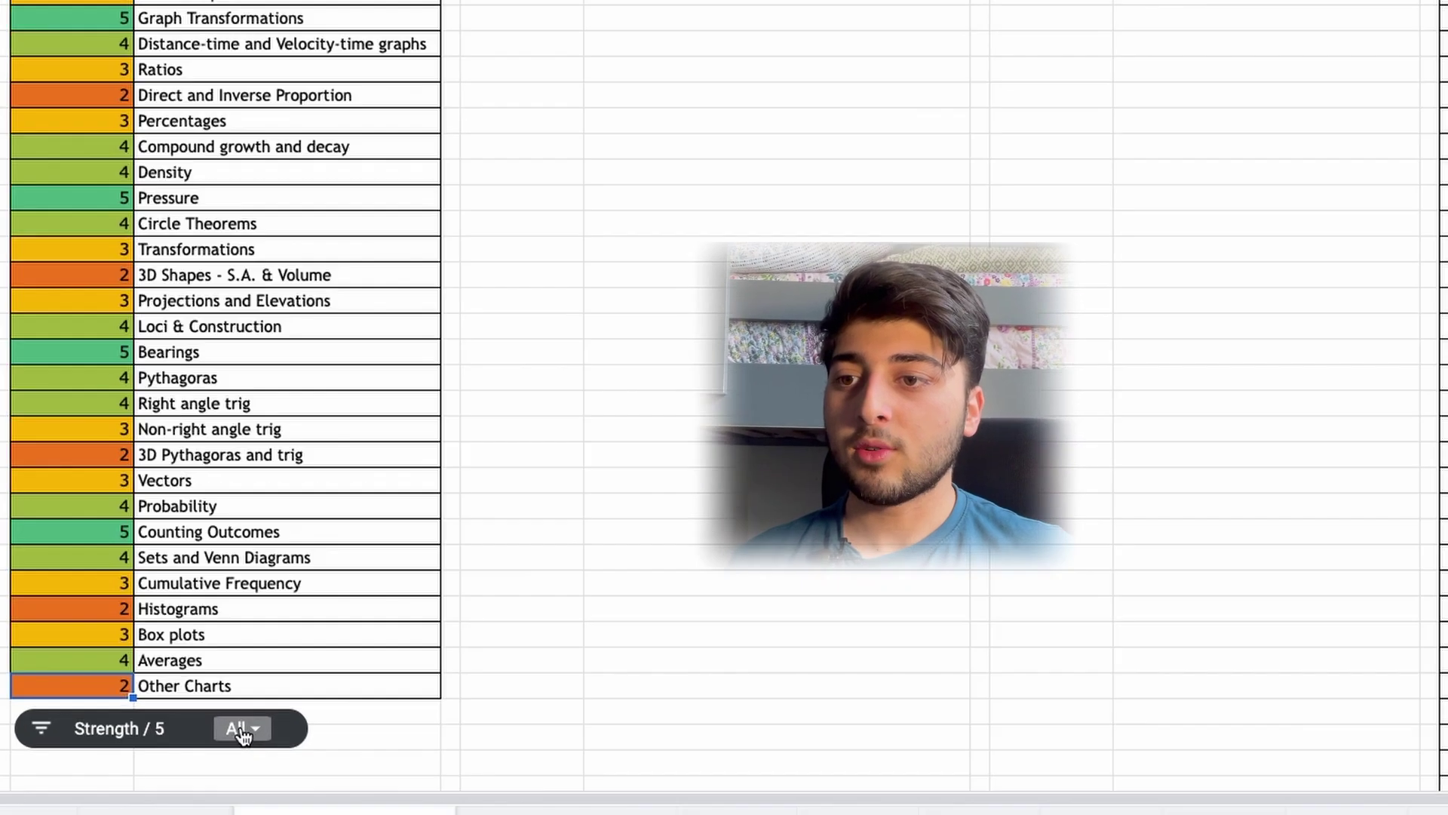
Step: Filter the Maths topics by strength so that only those rated 1 are shown
{"action": "left_click", "coordinate": [169, 793]}
{"action": "scroll", "coordinate": [359, 461], "scroll_direction": "down", "scroll_amount": 3}
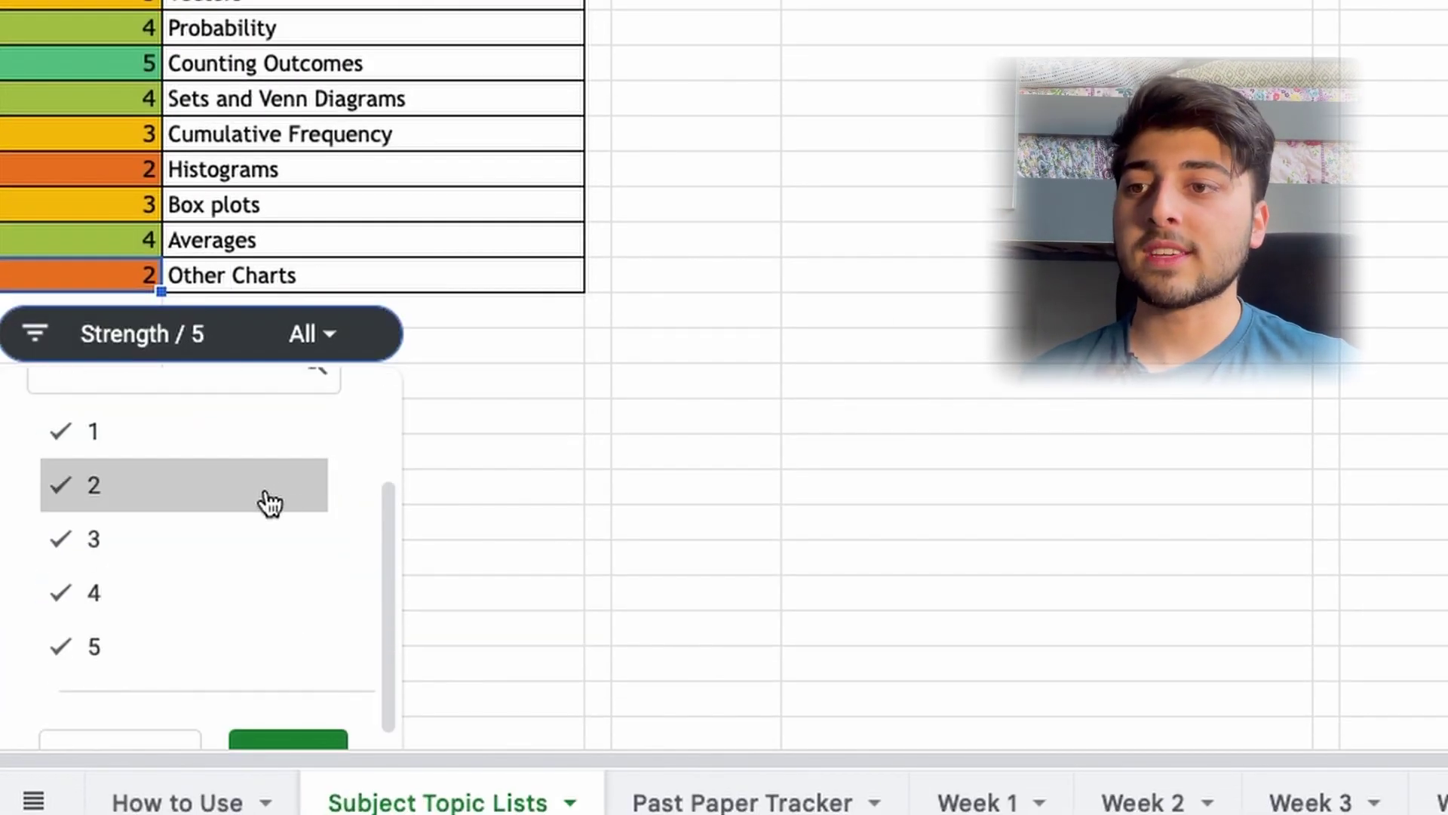
{"action": "scroll", "coordinate": [168, 491], "scroll_direction": "up", "scroll_amount": 1}
{"action": "left_click", "coordinate": [169, 486]}
{"action": "left_click", "coordinate": [172, 528]}
{"action": "left_click", "coordinate": [165, 579]}
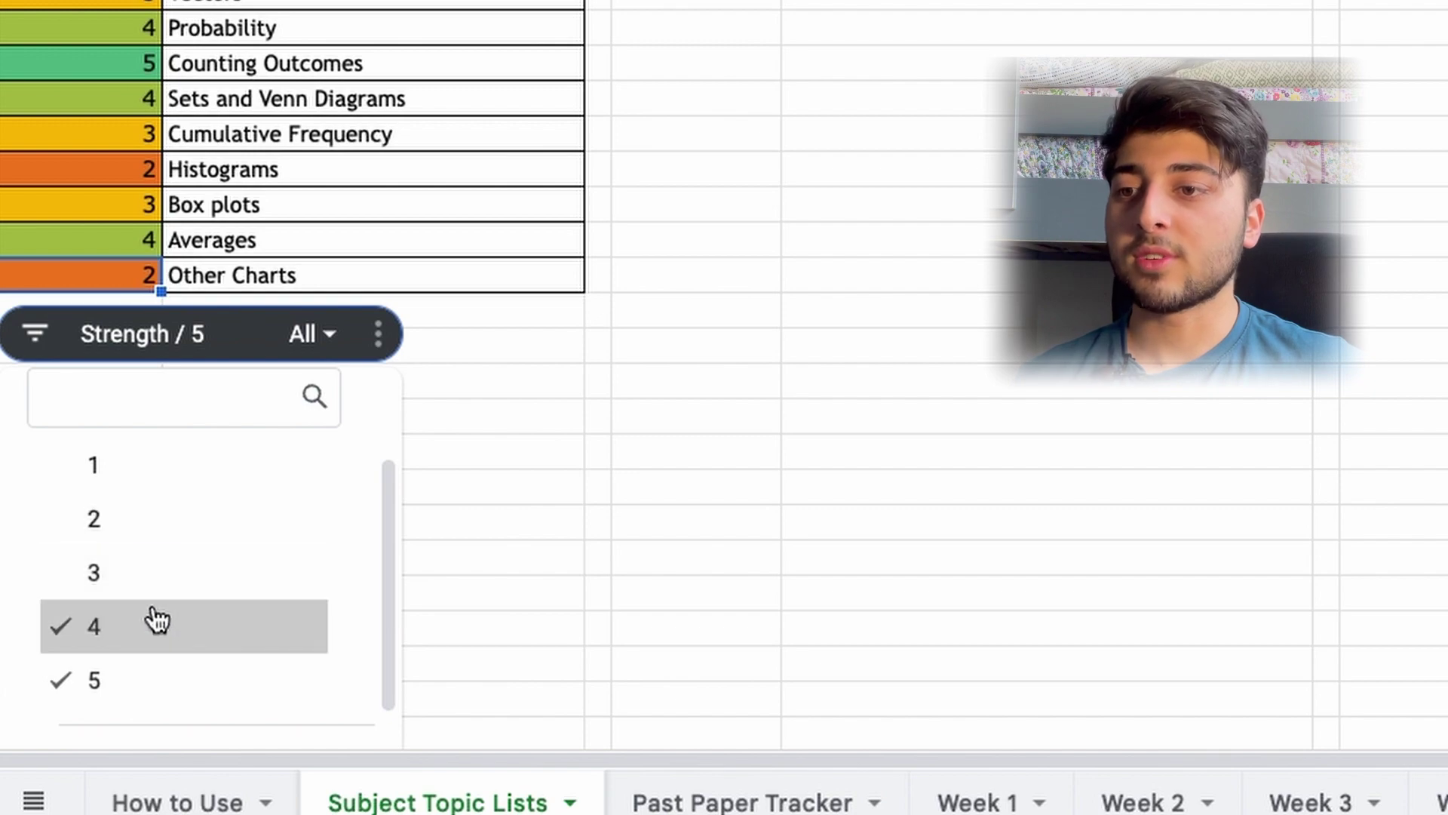
{"action": "left_click", "coordinate": [150, 620]}
{"action": "left_click", "coordinate": [148, 683]}
{"action": "left_click", "coordinate": [162, 471]}
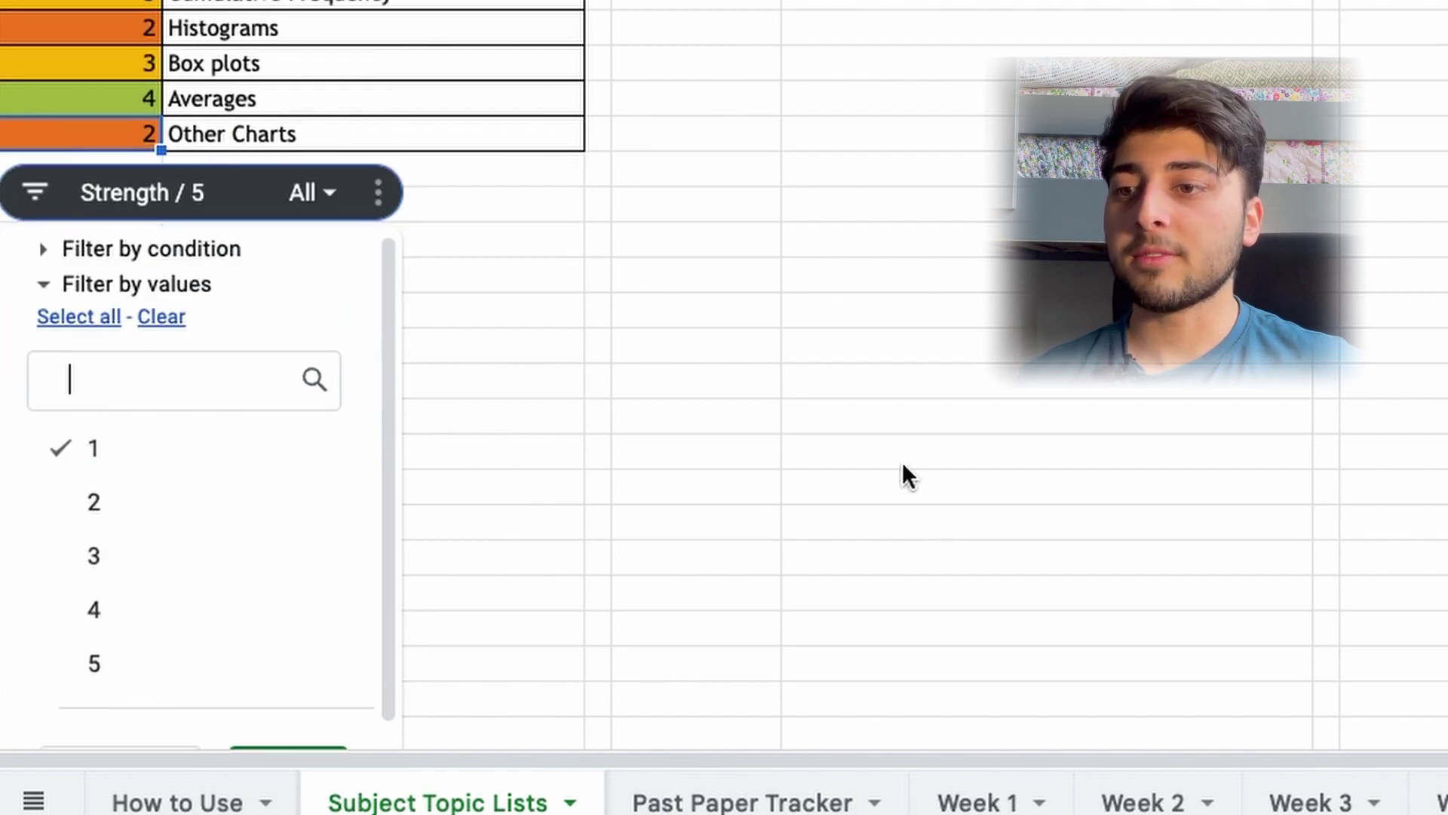
{"action": "scroll", "coordinate": [596, 510], "scroll_direction": "down", "scroll_amount": 2}
{"action": "left_click", "coordinate": [369, 490]}
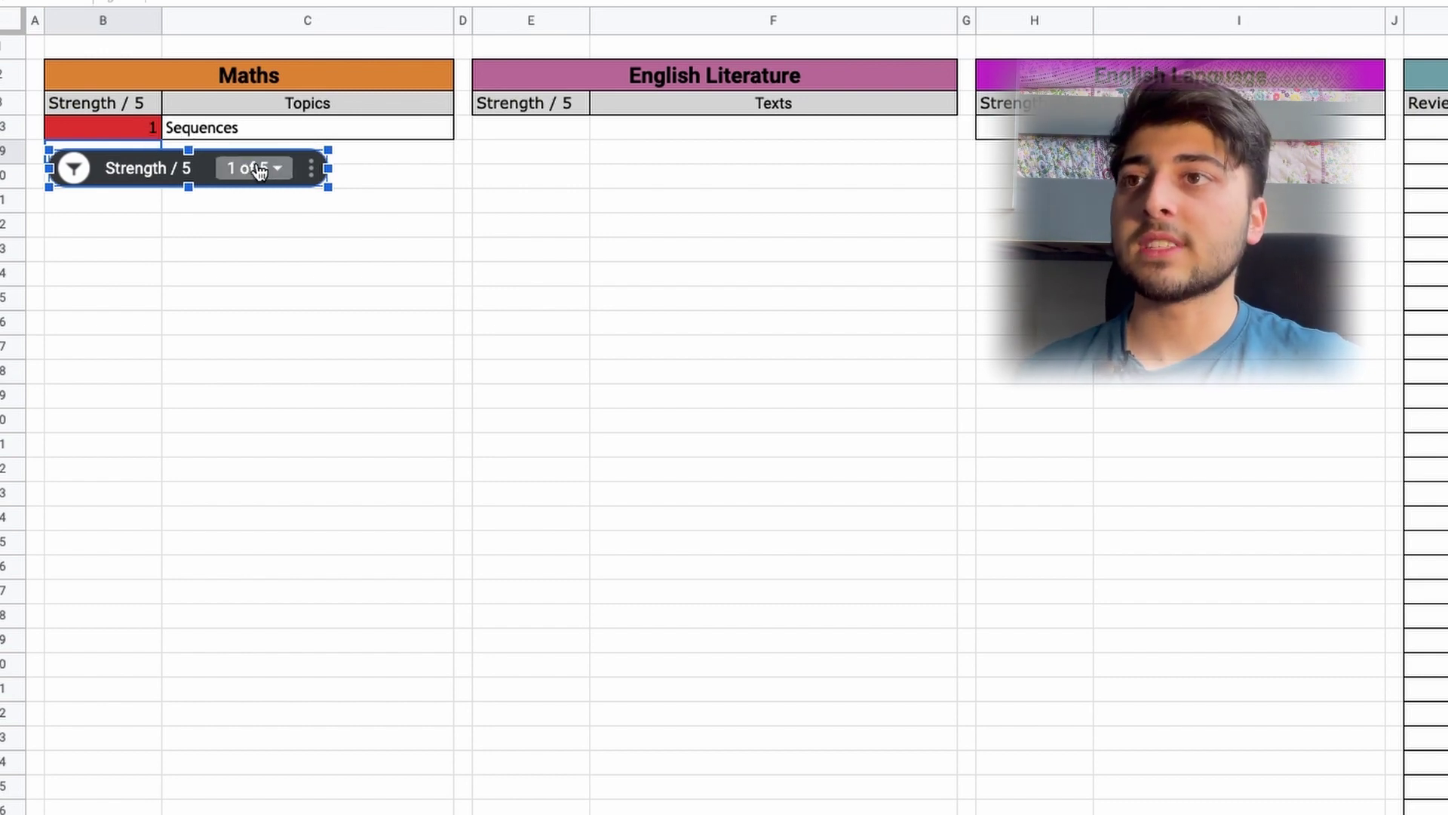
Step: Reset the Maths strength filter to include all ratings
{"action": "left_click", "coordinate": [237, 171]}
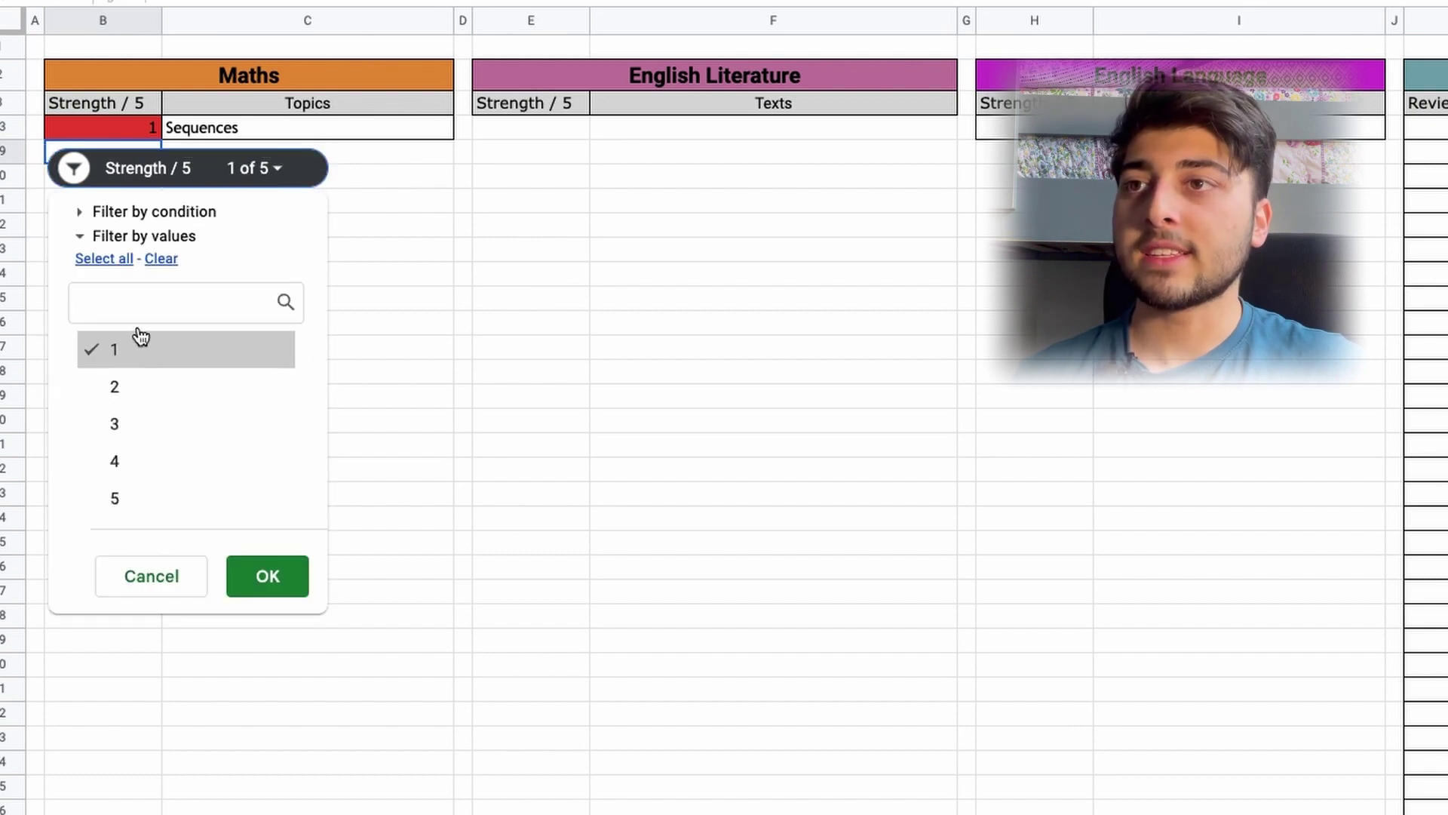
{"action": "left_click", "coordinate": [105, 259]}
{"action": "left_click", "coordinate": [291, 573]}
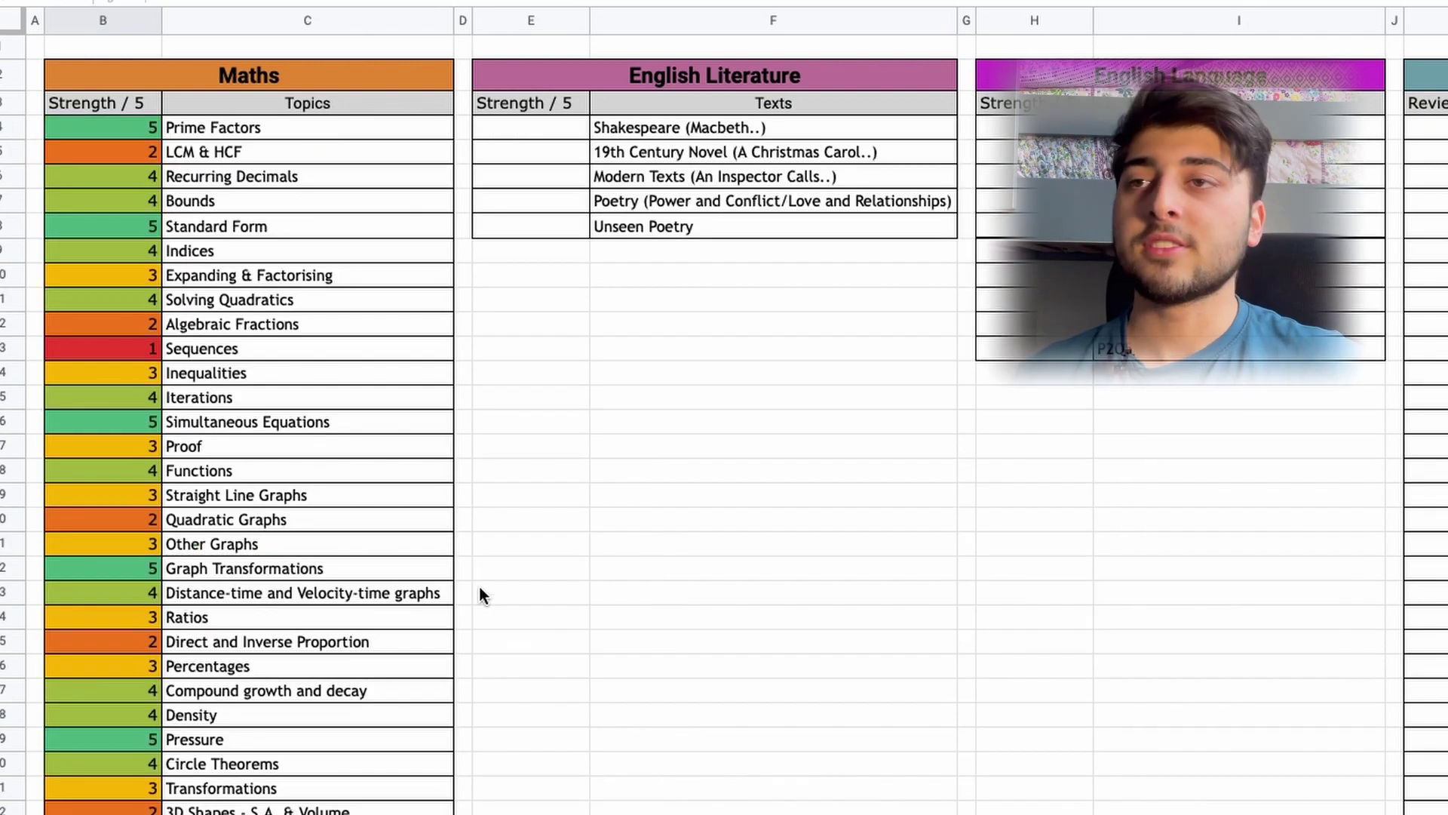
Step: Select the upper Maths strength ratings and open the colour scale rule in the conditional formatting settings
{"action": "scroll", "coordinate": [305, 451], "scroll_direction": "down", "scroll_amount": 1}
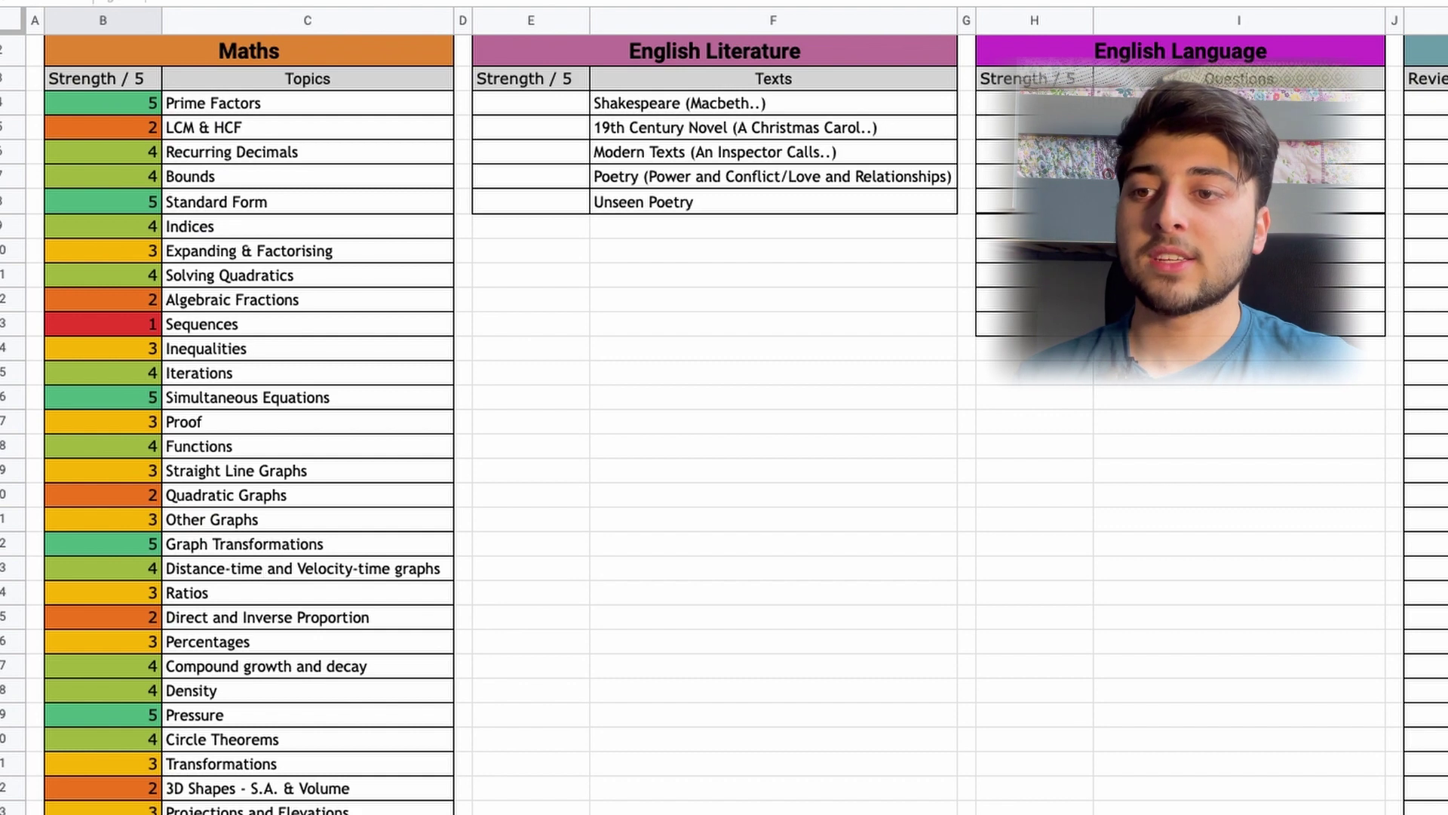
{"action": "scroll", "coordinate": [266, 567], "scroll_direction": "up", "scroll_amount": 1}
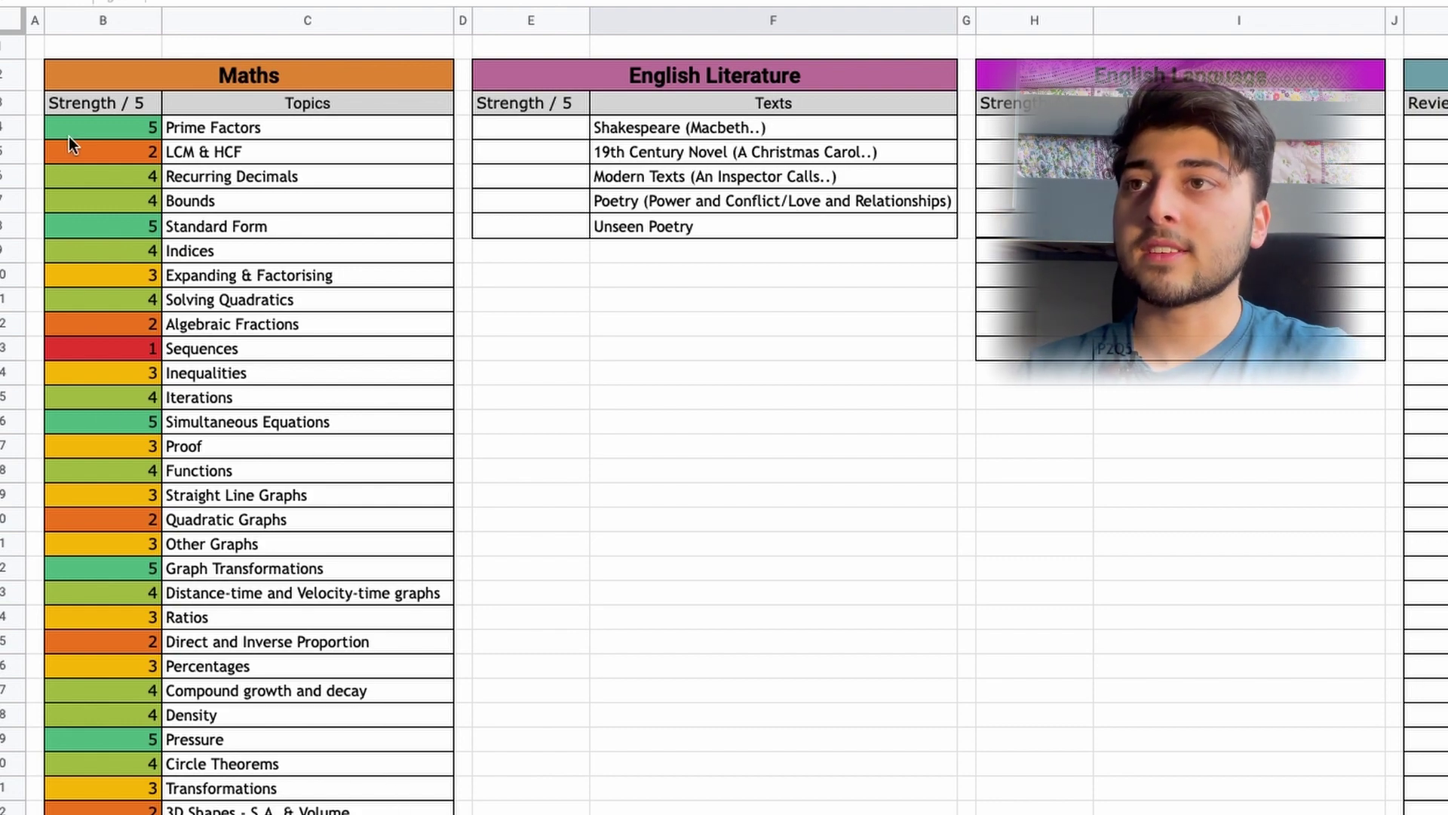
{"action": "left_click_drag", "start_coordinate": [78, 135], "coordinate": [120, 387]}
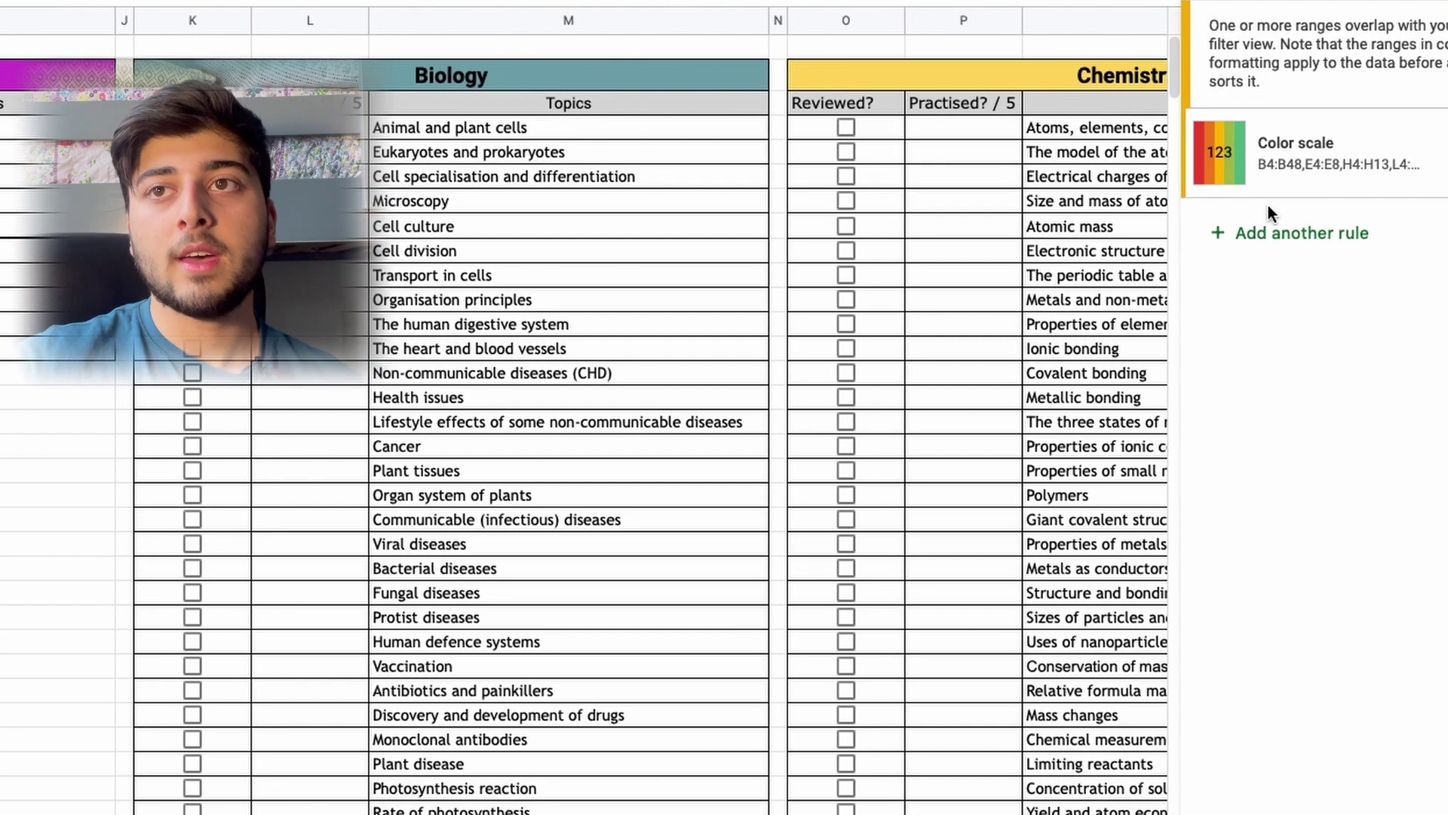
{"action": "left_click", "coordinate": [1297, 151]}
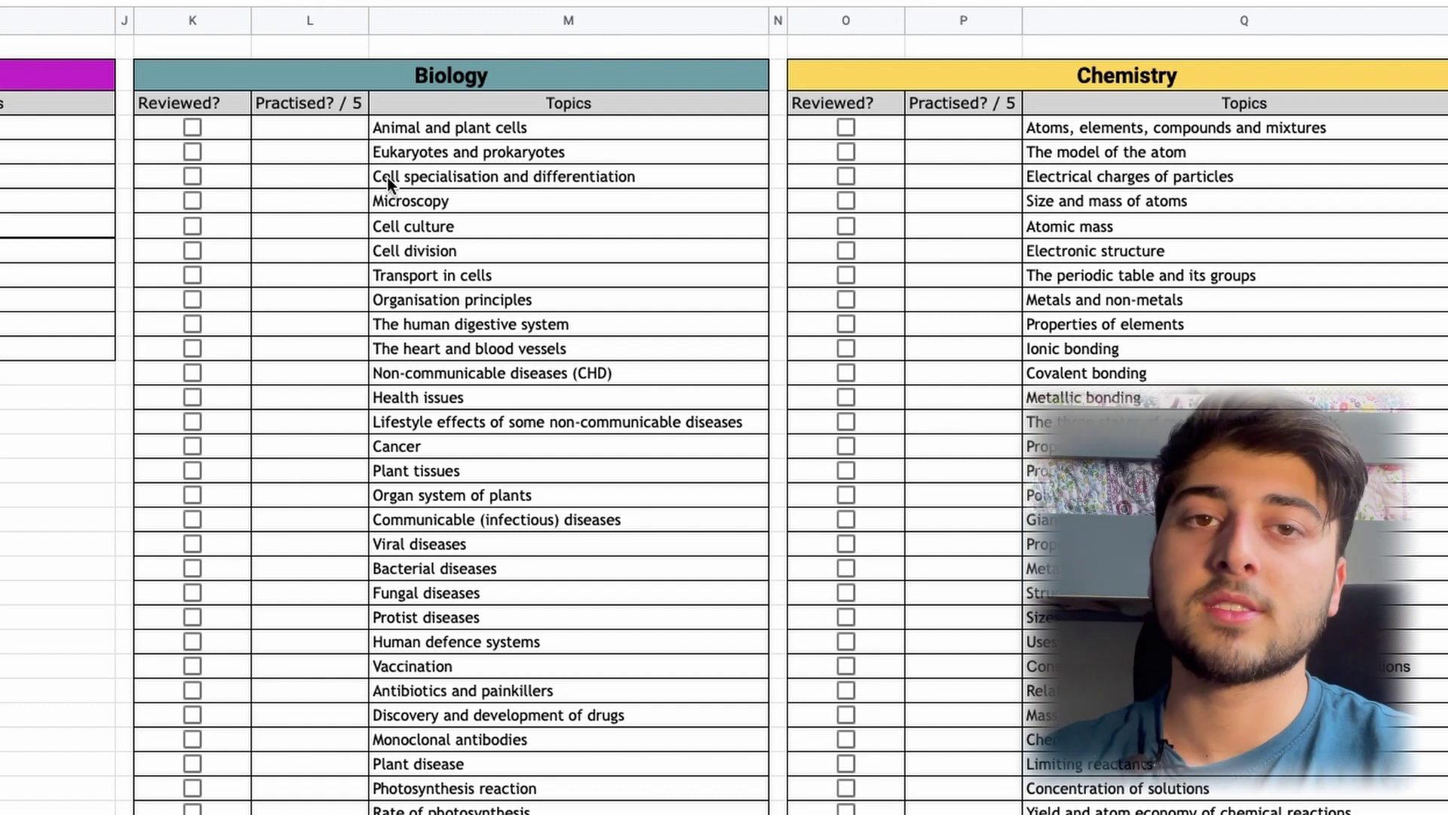
Step: Mark the Biology topic Animal and plant cells as reviewed
{"action": "left_click", "coordinate": [289, 157]}
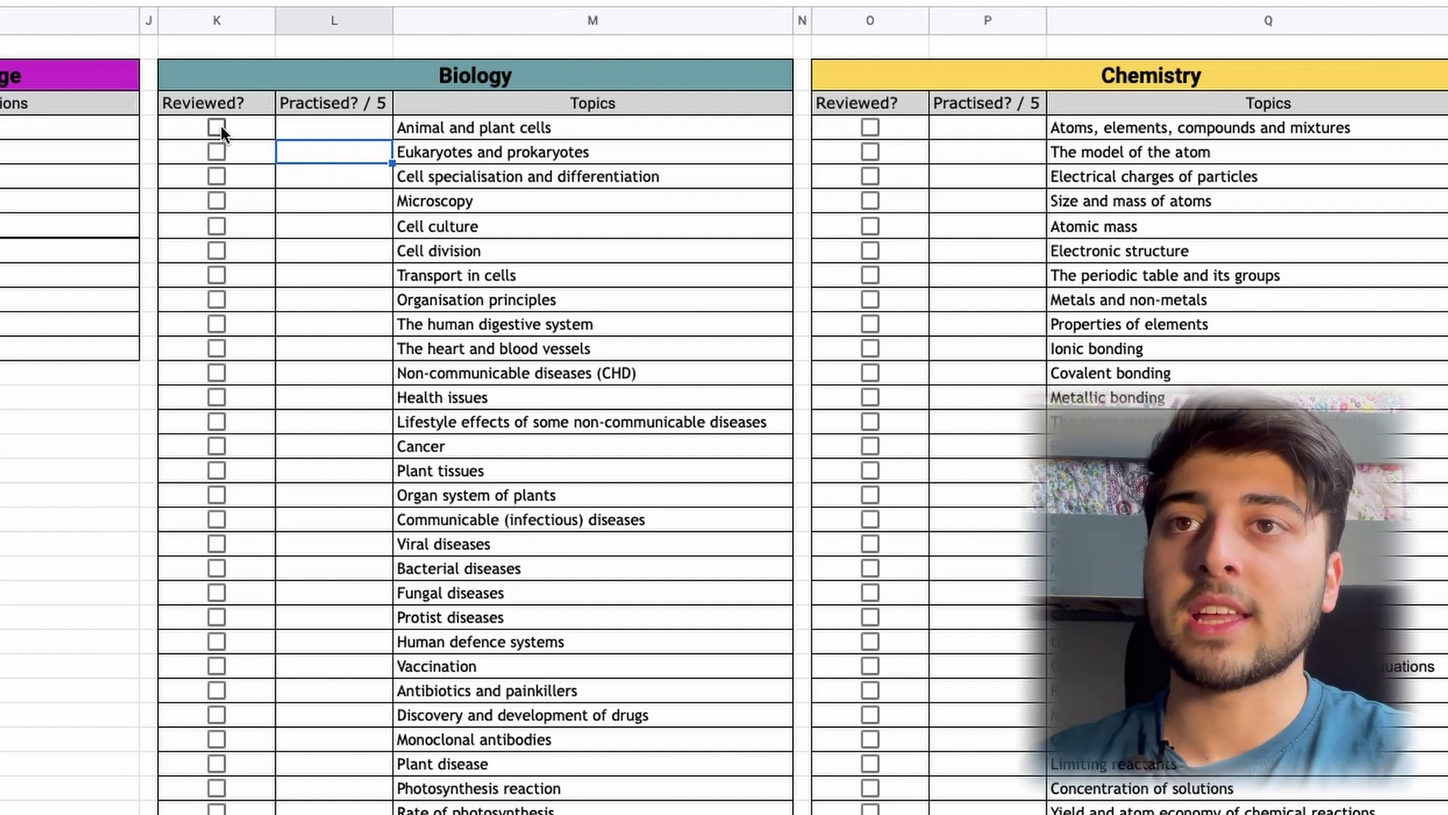
{"action": "left_click", "coordinate": [217, 129]}
{"action": "left_click", "coordinate": [336, 172]}
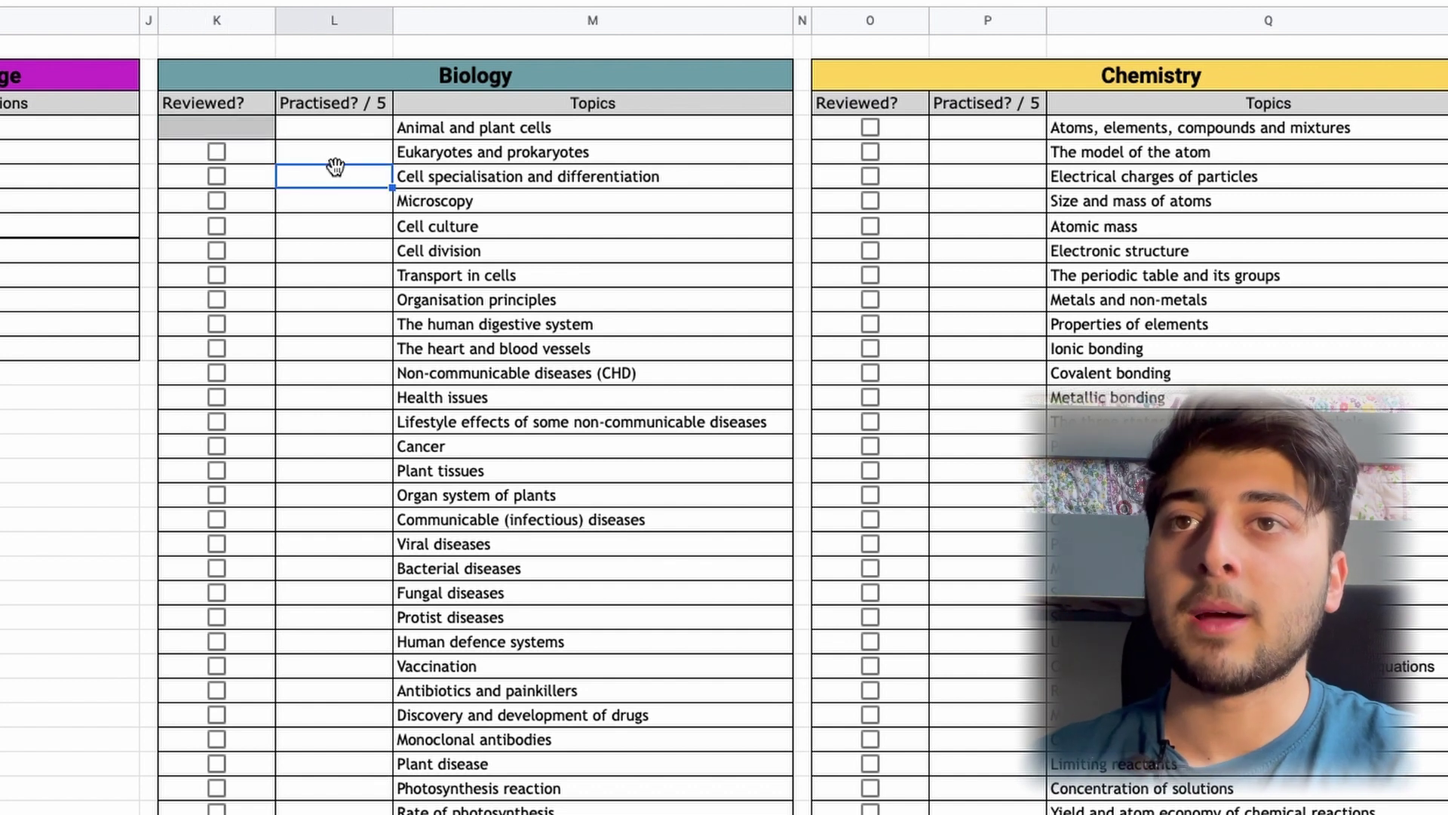
{"action": "key", "text": "Up"}
{"action": "left_click", "coordinate": [217, 129]}
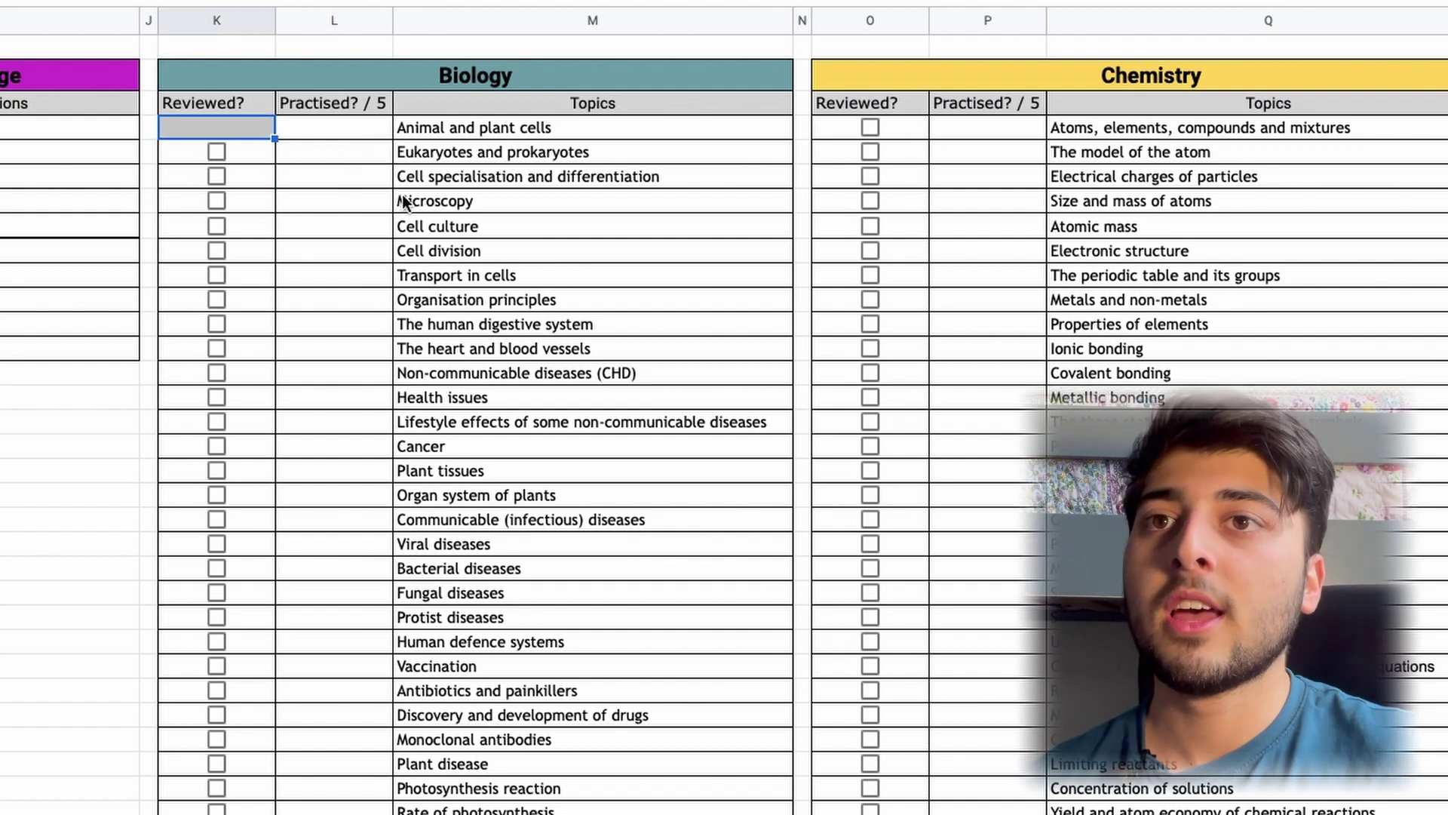
{"action": "left_click", "coordinate": [337, 171]}
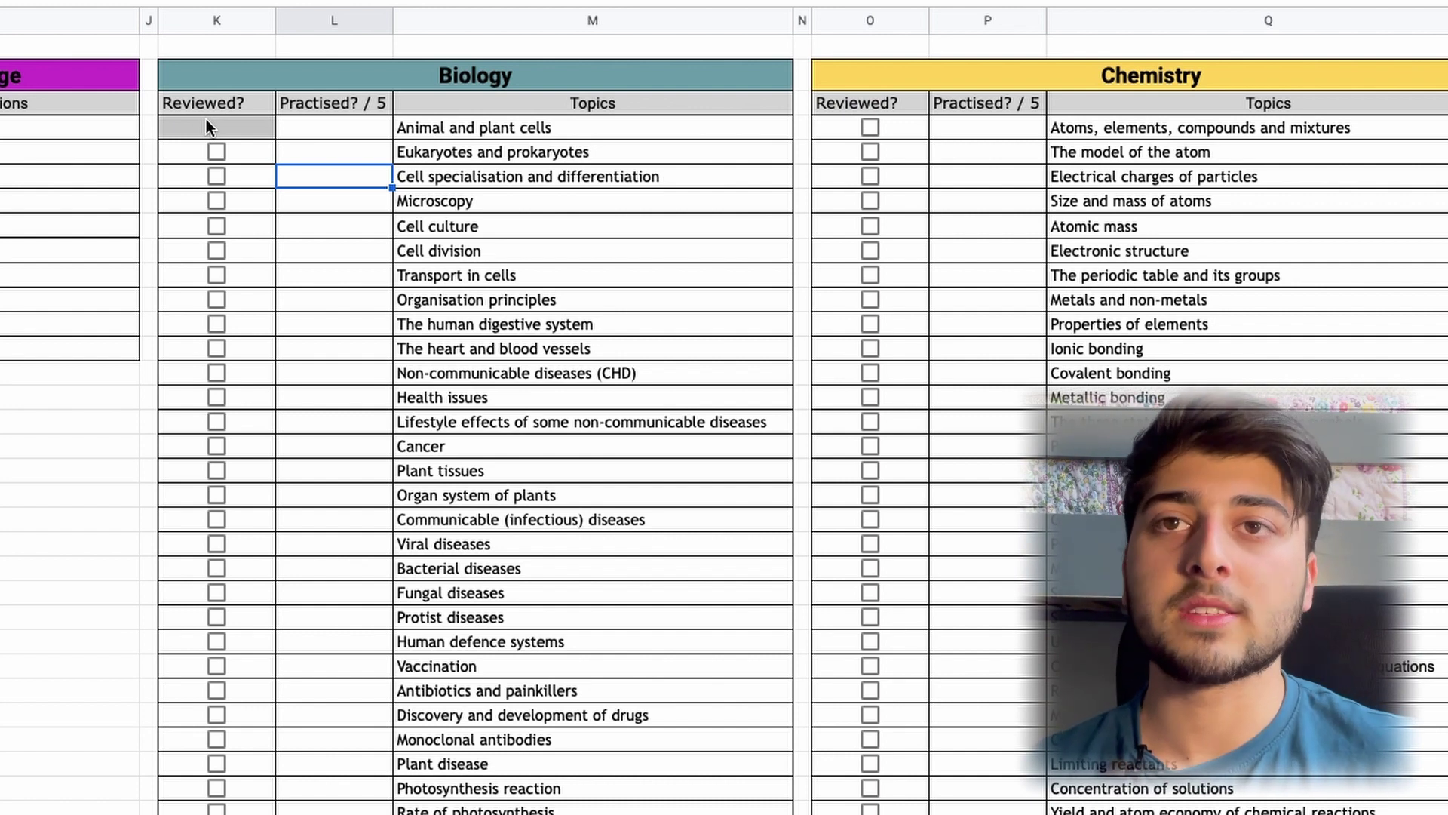
Step: Enter Biology practice scores of 4 for Animal and plant cells and 5 for Eukaryotes and prokaryotes
{"action": "left_click", "coordinate": [356, 124]}
{"action": "type", "text": "4"}
{"action": "key", "text": "Return"}
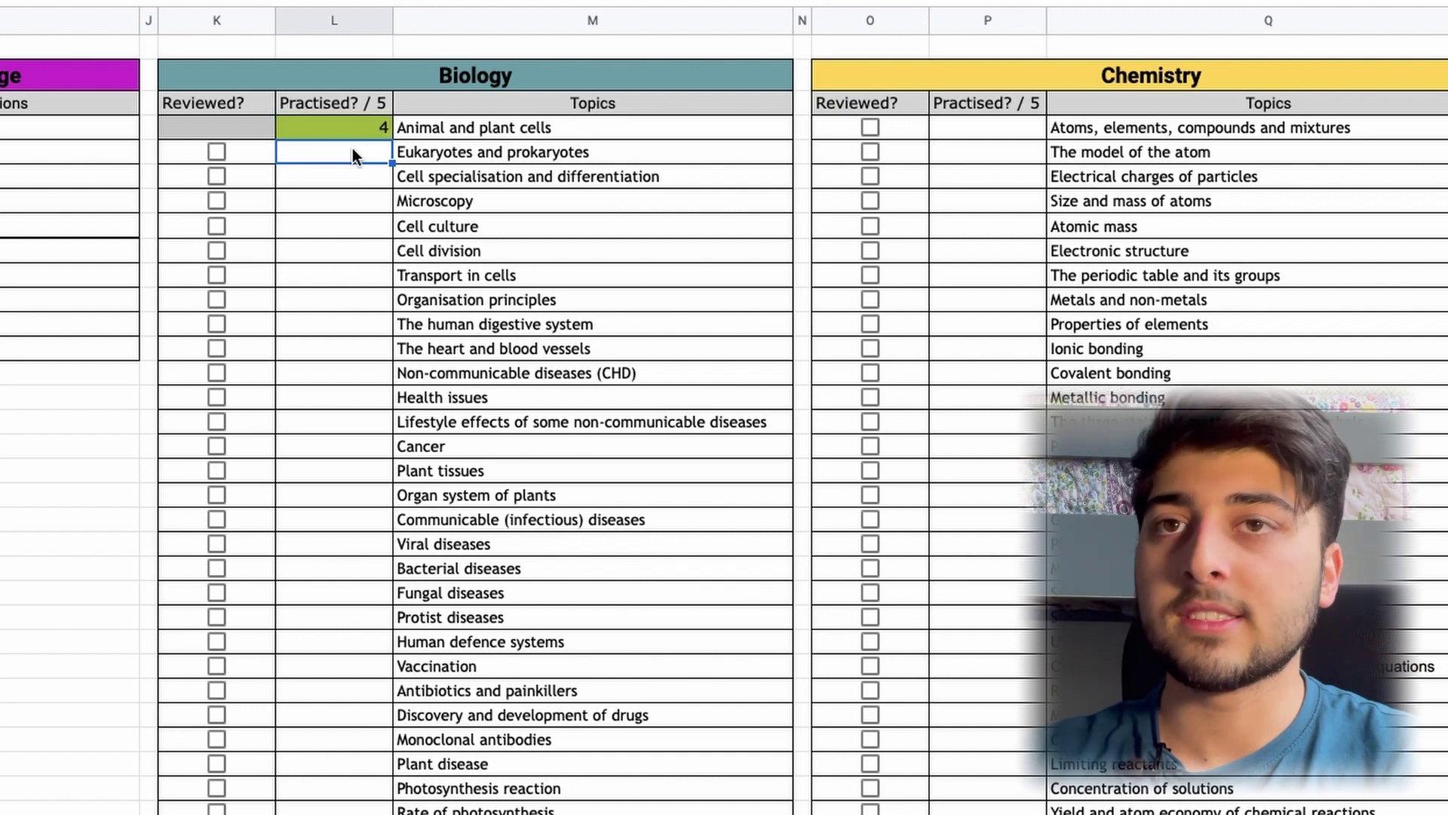
{"action": "type", "text": "5"}
{"action": "key", "text": "Return"}
Step: Clear the two Biology practice scores and unmark Animal and plant cells as reviewed
{"action": "left_click", "coordinate": [350, 132]}
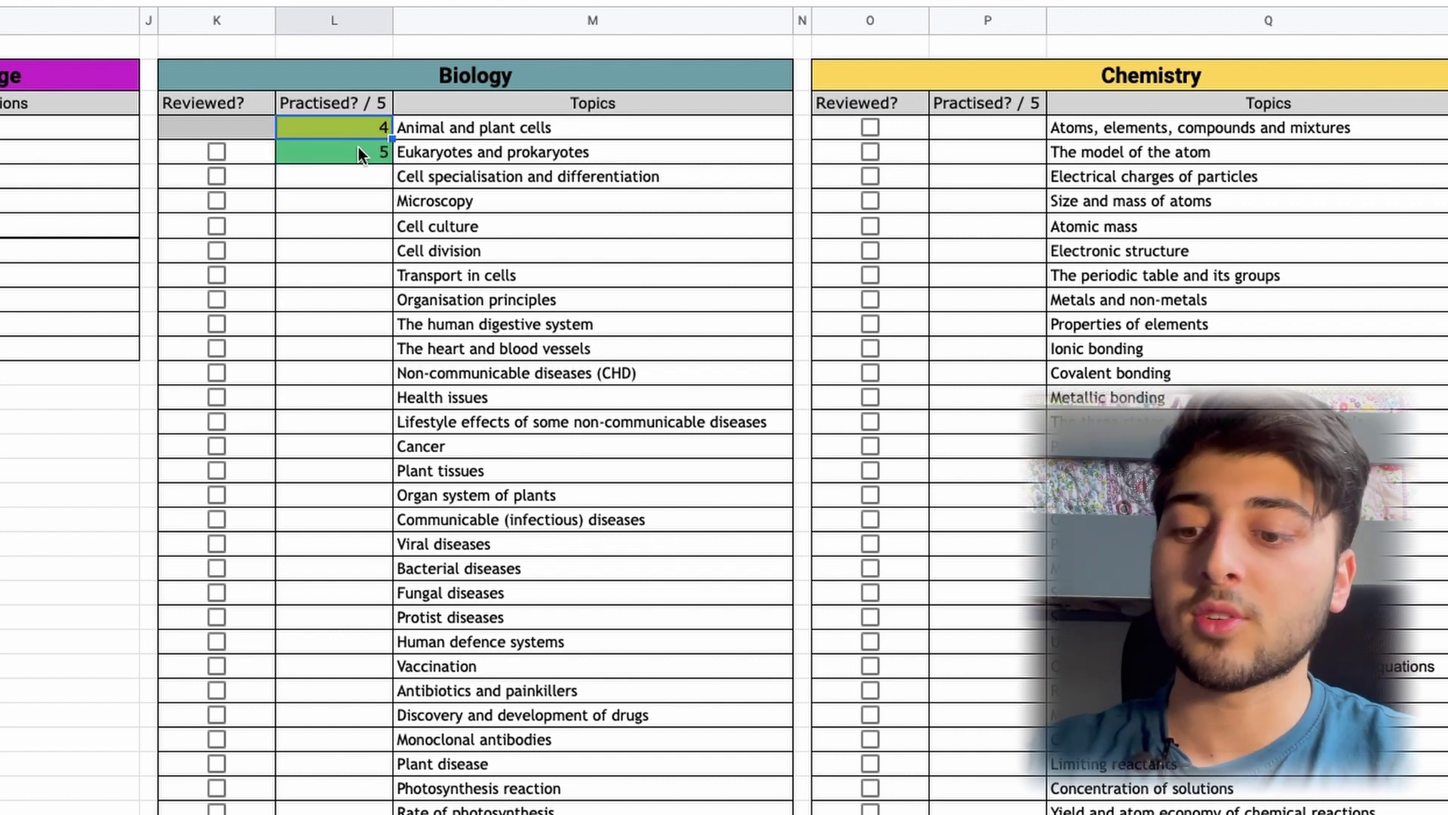
{"action": "key", "text": "Delete"}
{"action": "left_click", "coordinate": [356, 158]}
{"action": "key", "text": "Delete"}
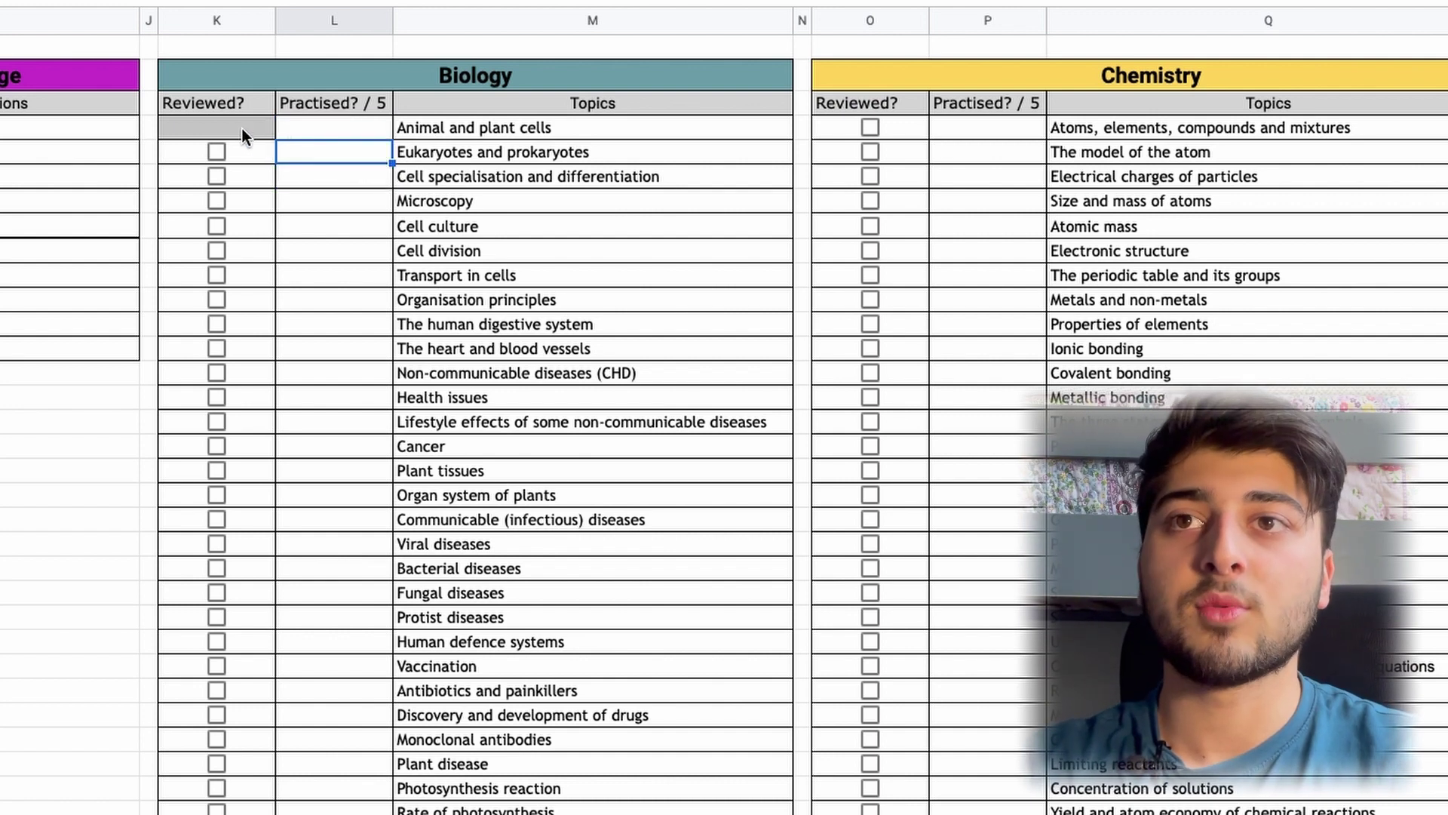
{"action": "left_click", "coordinate": [219, 125]}
{"action": "left_click", "coordinate": [973, 660]}
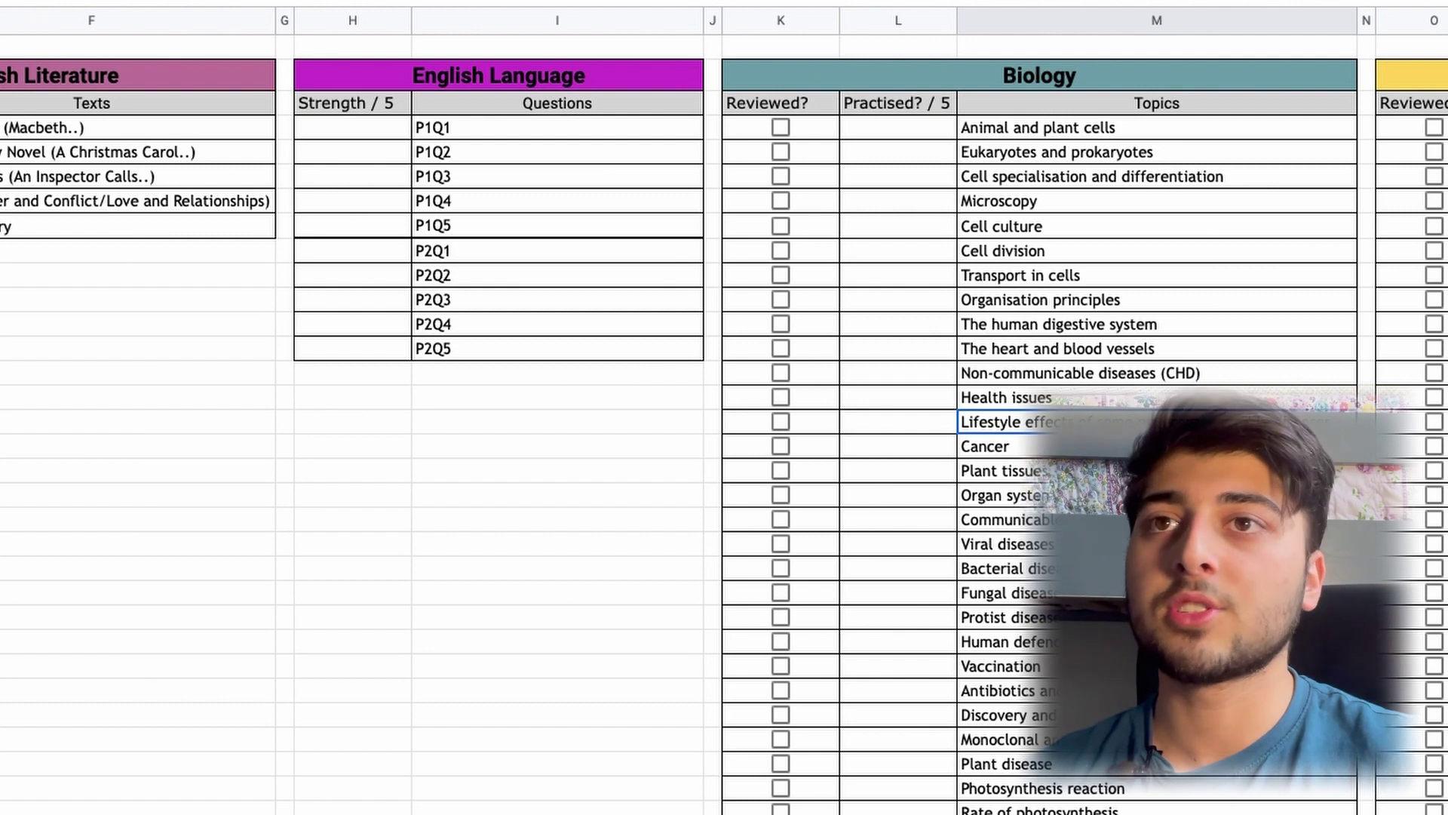
Step: Enter English Language strength ratings of 5, 3, 2, 4 and 1 for questions P1Q1 to P1Q5
{"action": "left_click_drag", "start_coordinate": [383, 128], "coordinate": [381, 348]}
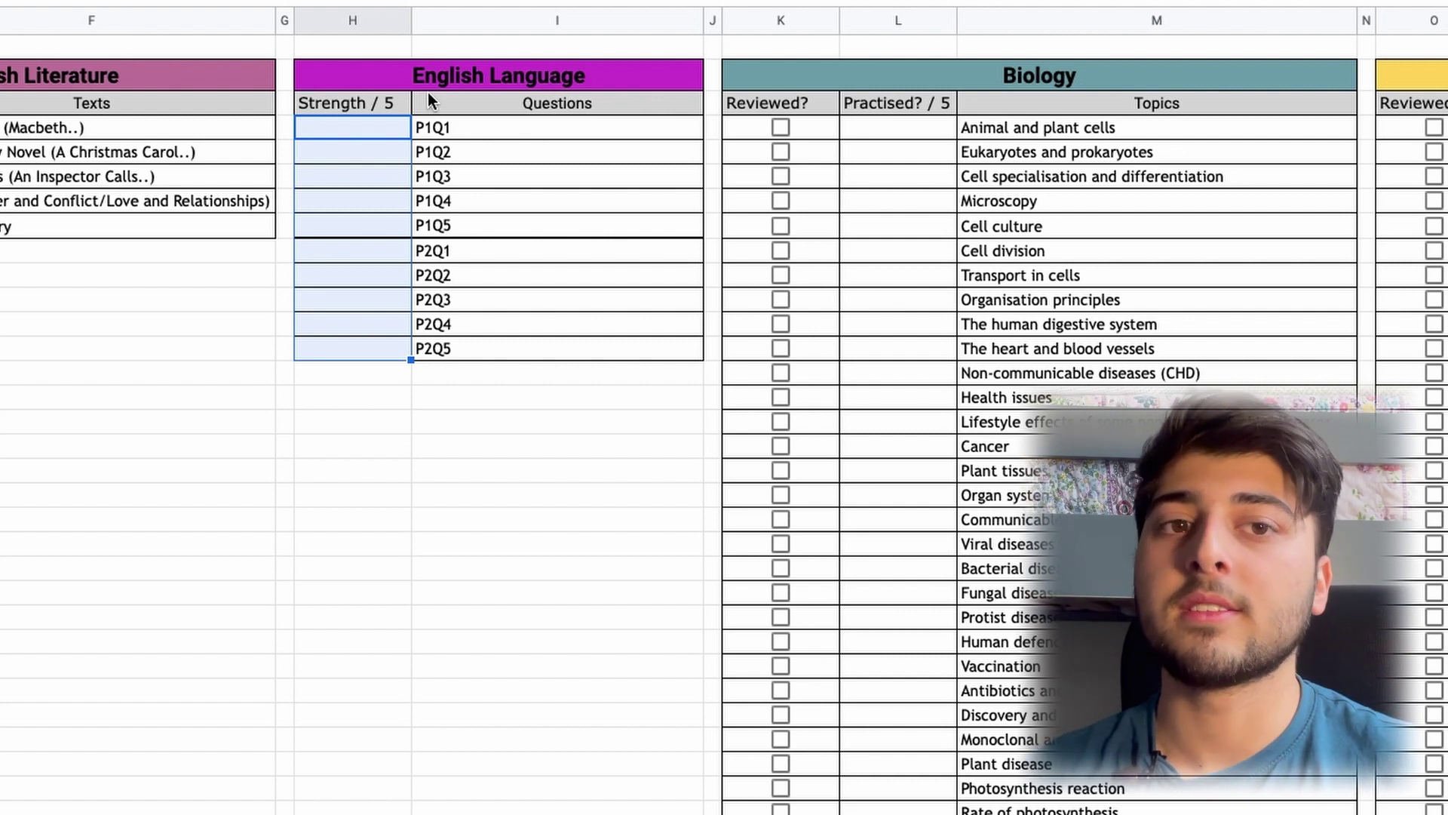
{"action": "left_click", "coordinate": [522, 145]}
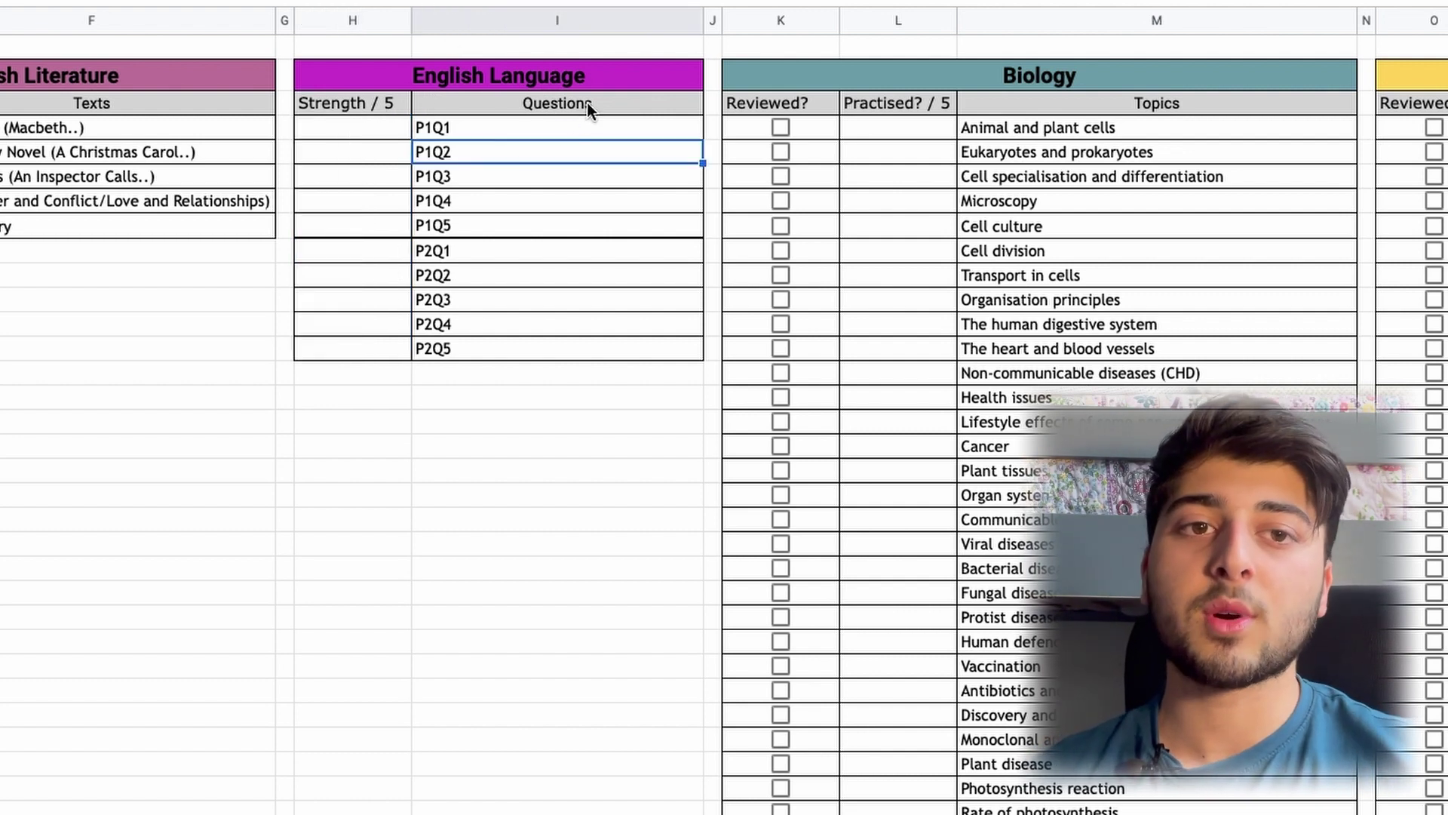
{"action": "left_click", "coordinate": [380, 132]}
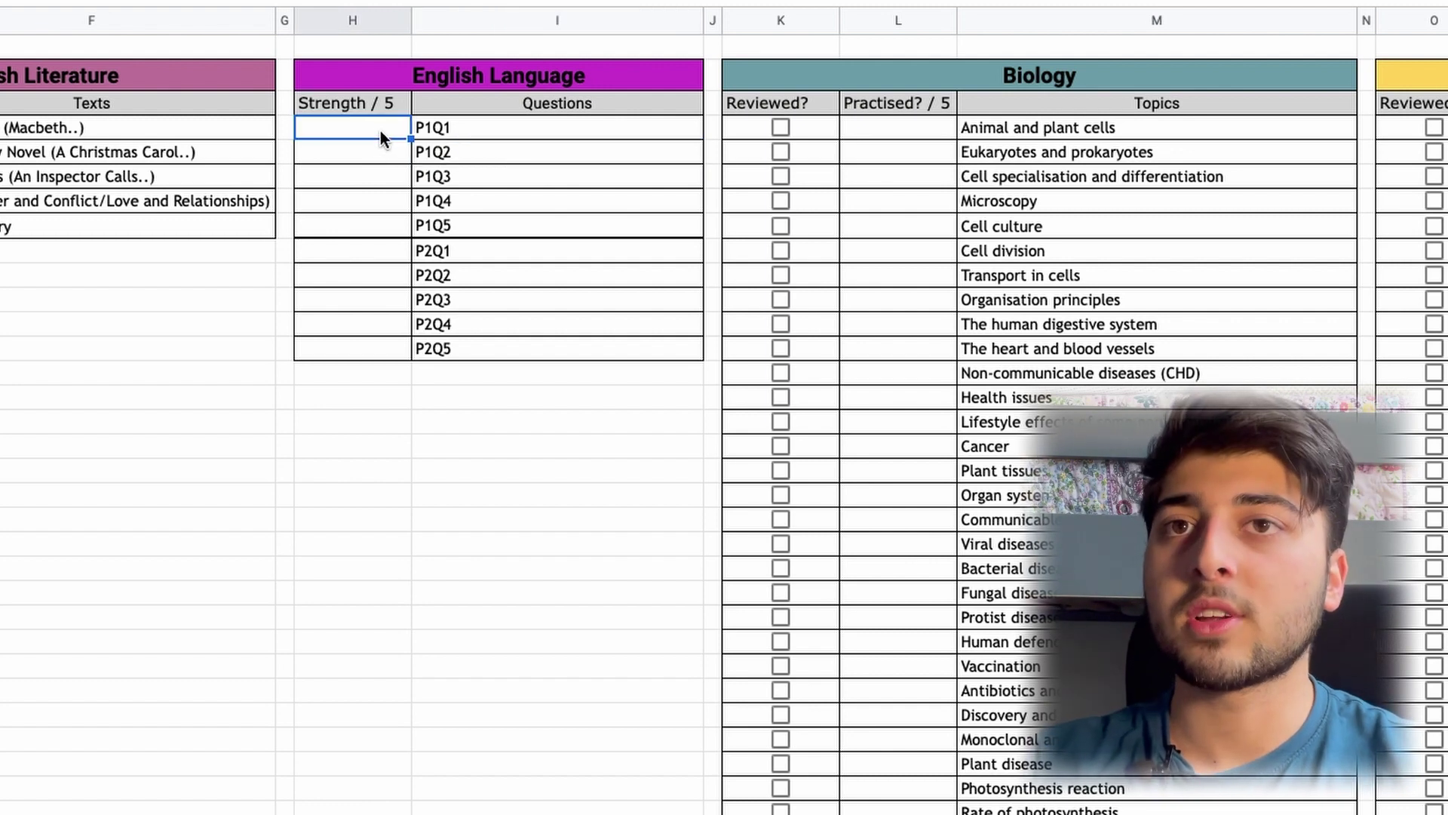
{"action": "type", "text": "5"}
{"action": "key", "text": "Return"}
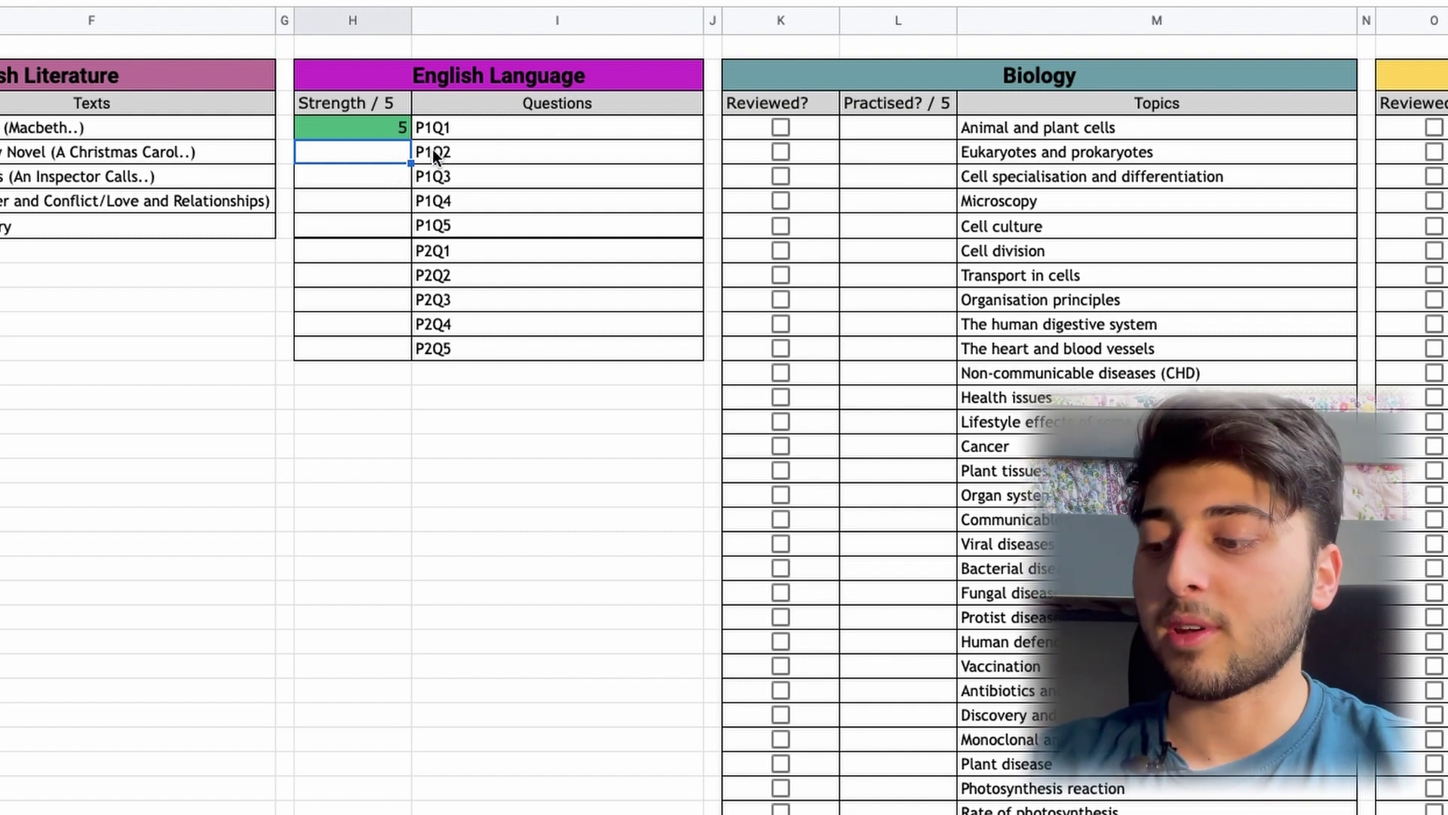
{"action": "type", "text": "3"}
{"action": "key", "text": "Return"}
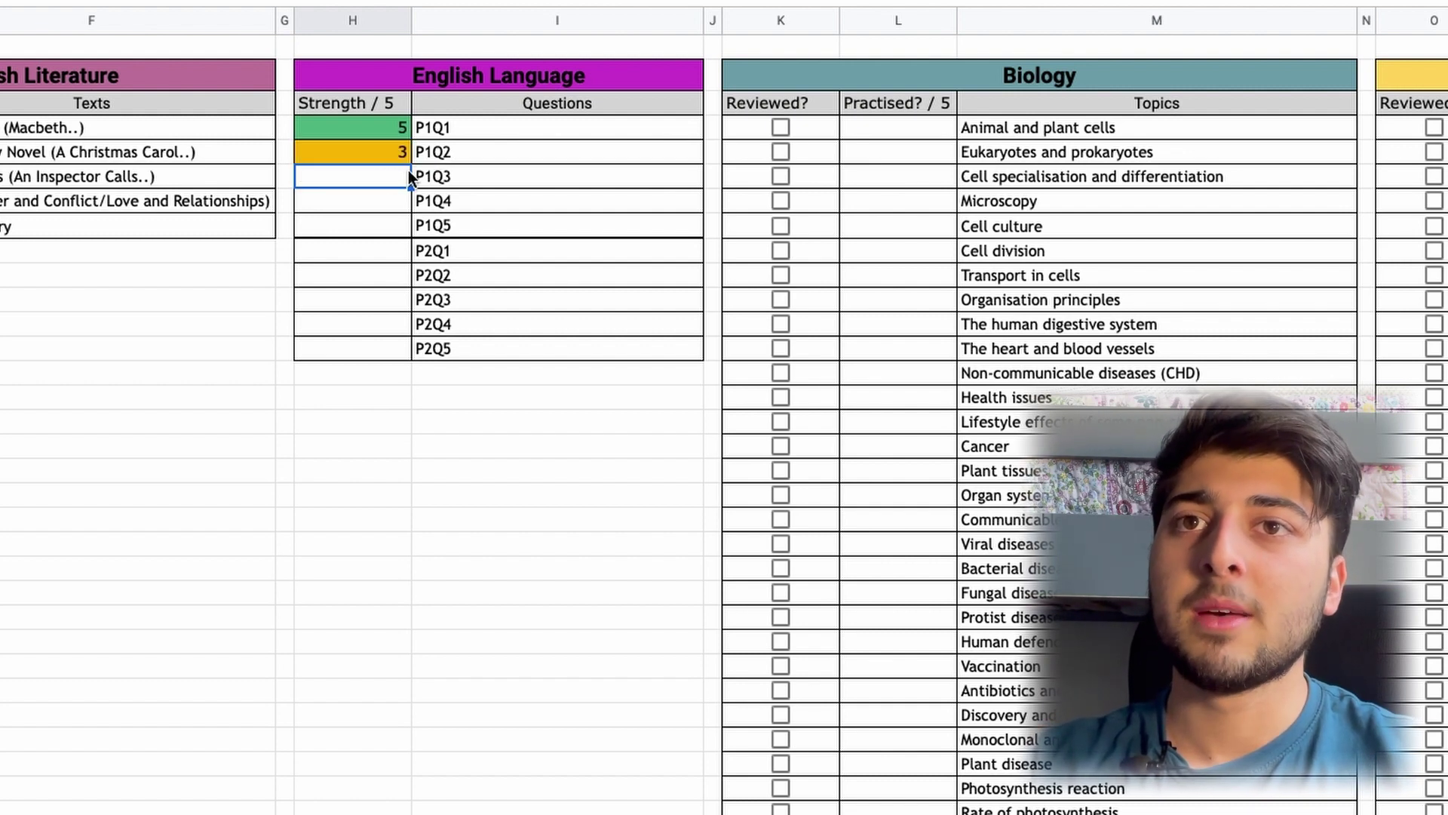
{"action": "type", "text": "2"}
{"action": "key", "text": "Return"}
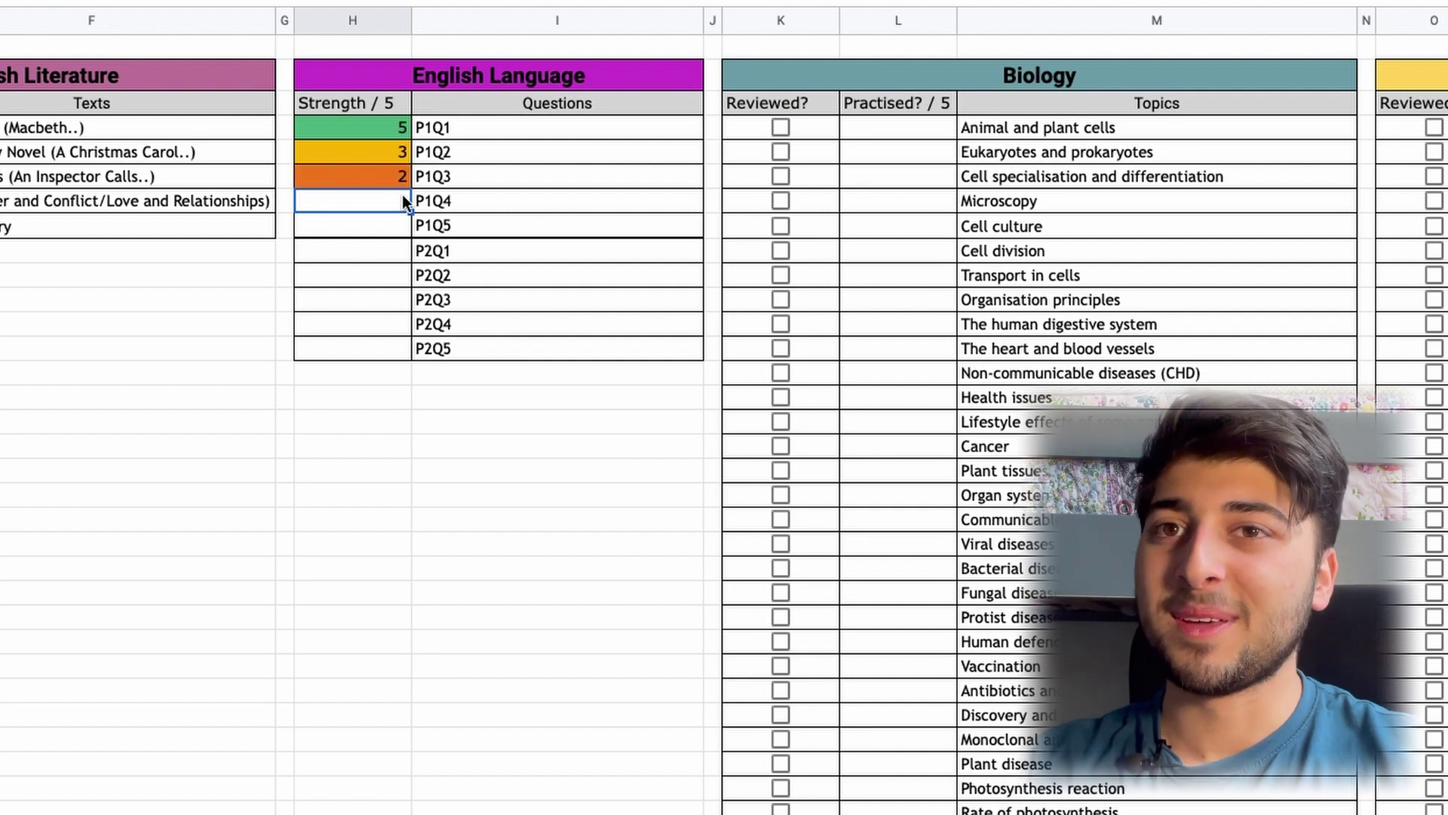
{"action": "type", "text": "4"}
{"action": "key", "text": "Return"}
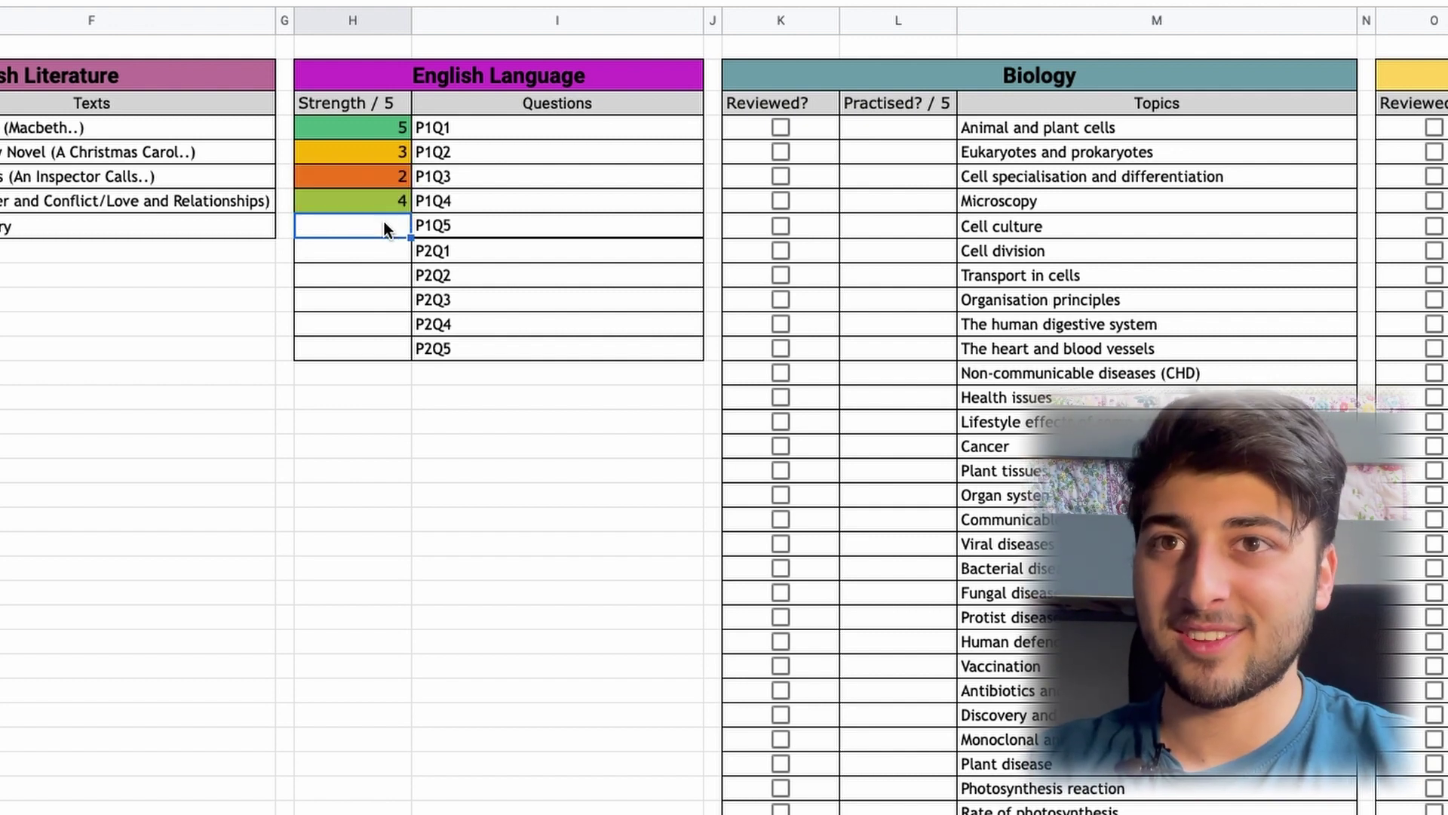
{"action": "type", "text": "1"}
{"action": "key", "text": "Return"}
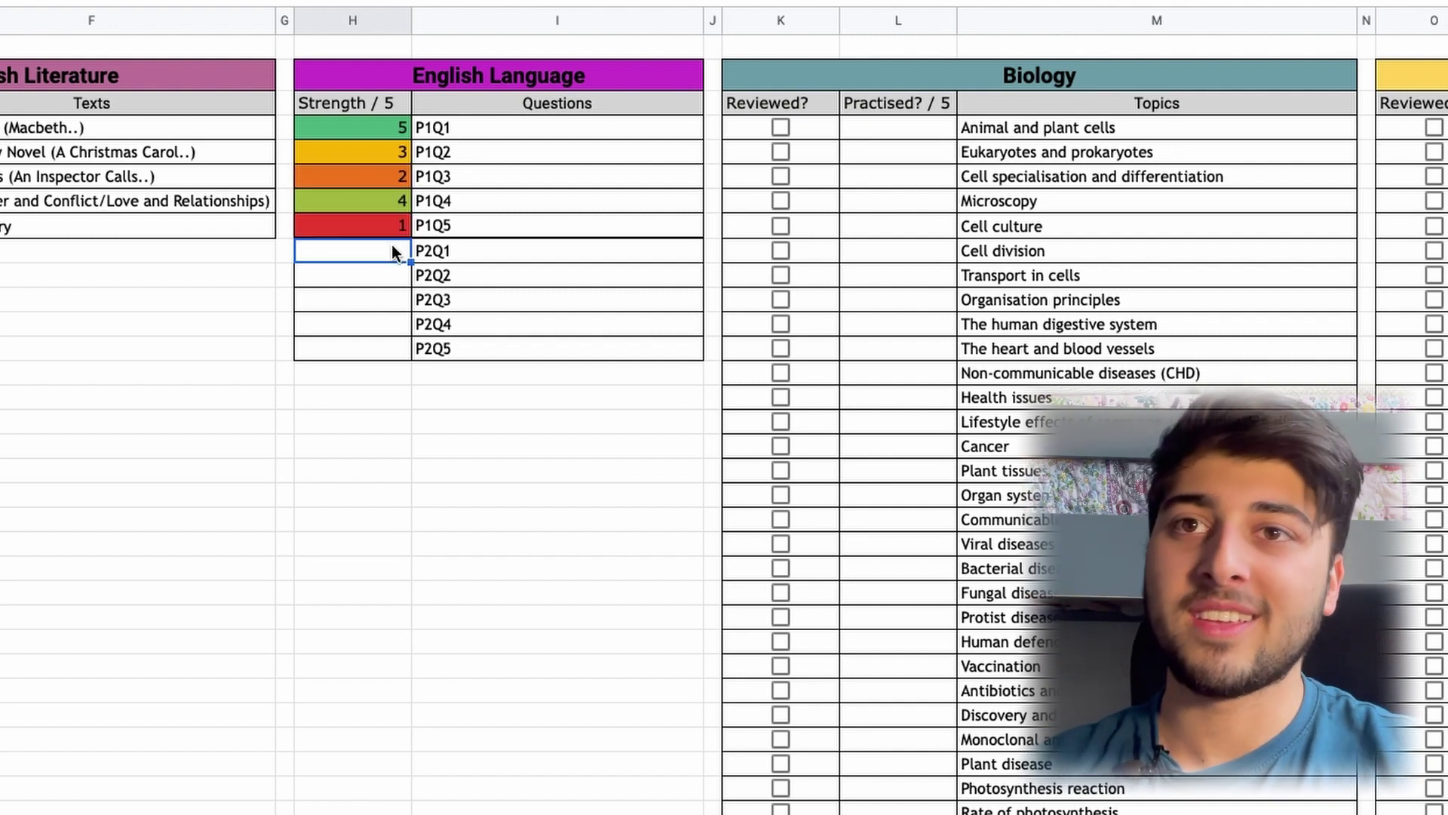
Step: Clear the English Language strength ratings for P1Q1 to P1Q5
{"action": "left_click_drag", "start_coordinate": [378, 121], "coordinate": [392, 224]}
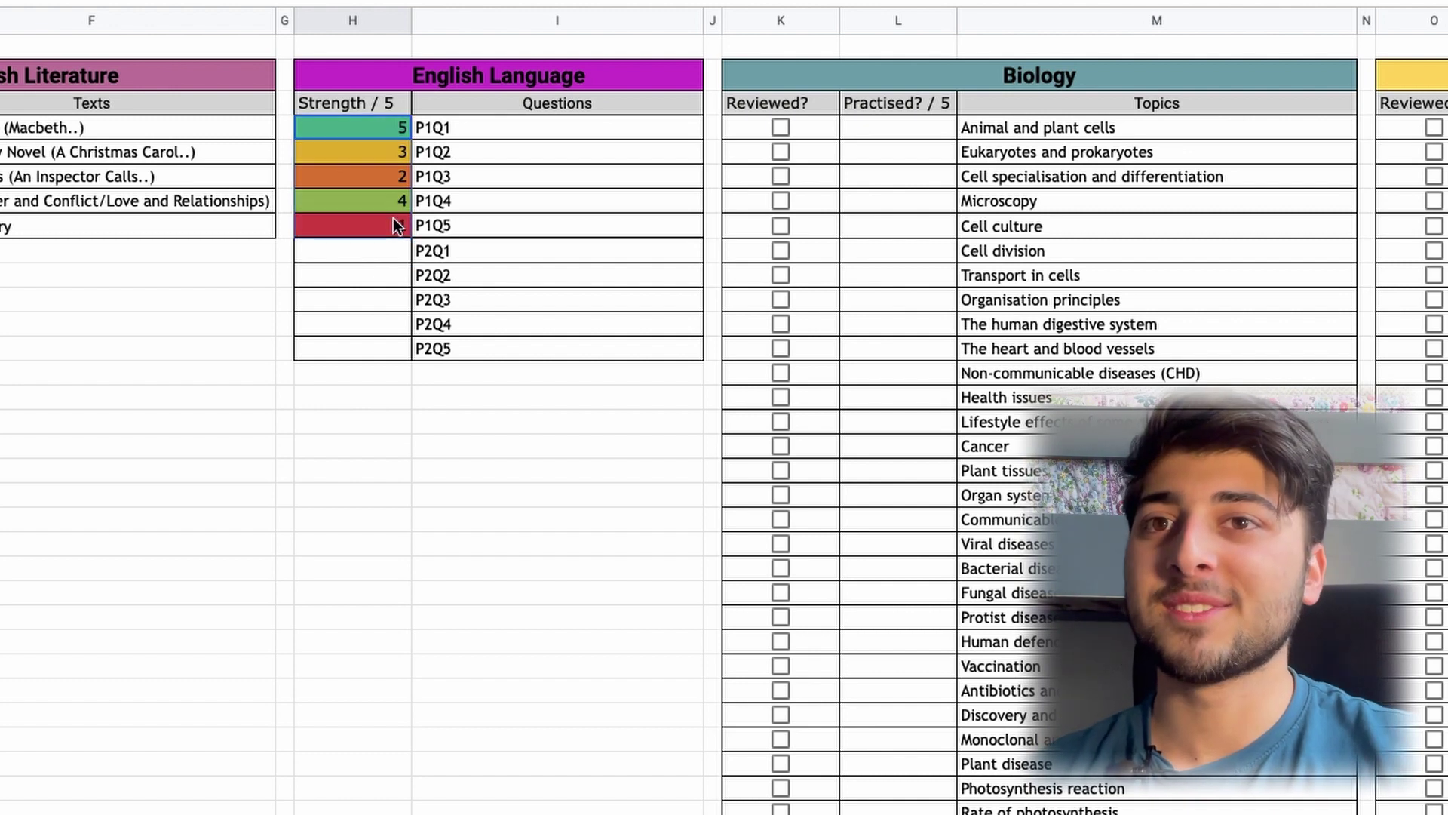
{"action": "key", "text": "Delete"}
{"action": "left_click", "coordinate": [373, 251]}
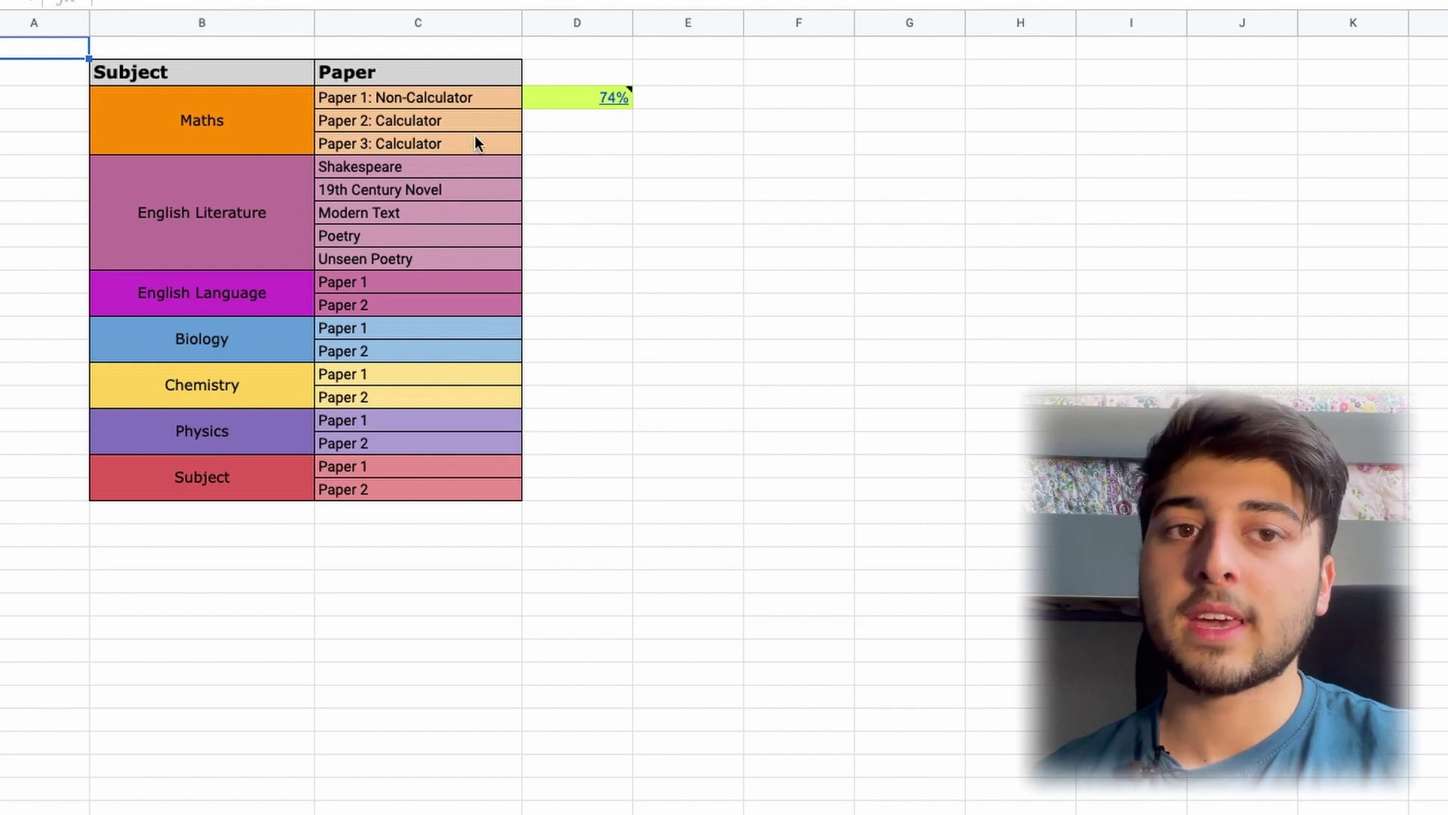
Step: Enter a score of 81% for Maths Paper 2: Calculator in the past paper tracker
{"action": "left_click", "coordinate": [674, 96]}
{"action": "left_click", "coordinate": [608, 124]}
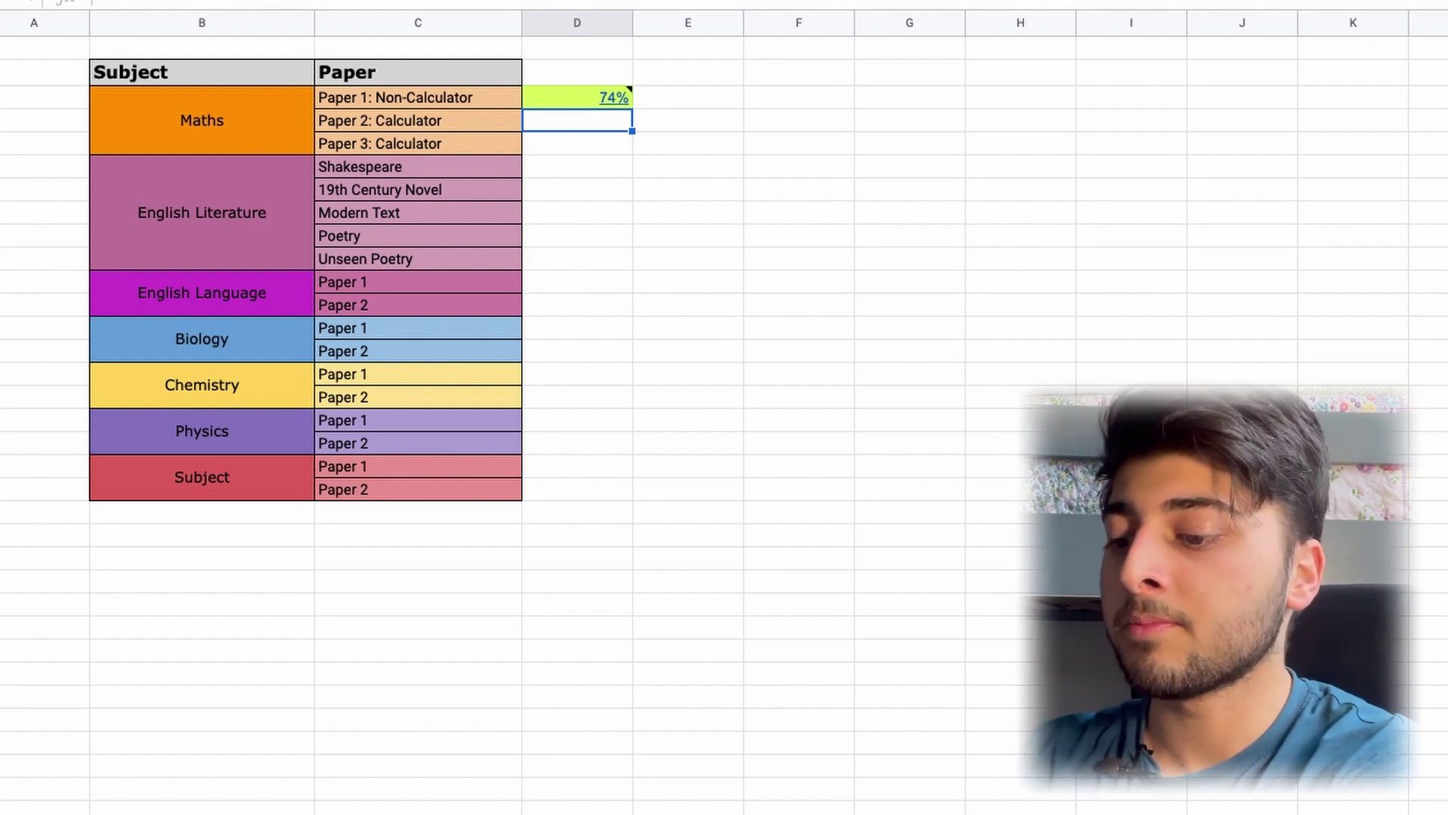
{"action": "type", "text": "81"}
{"action": "key", "text": "Return"}
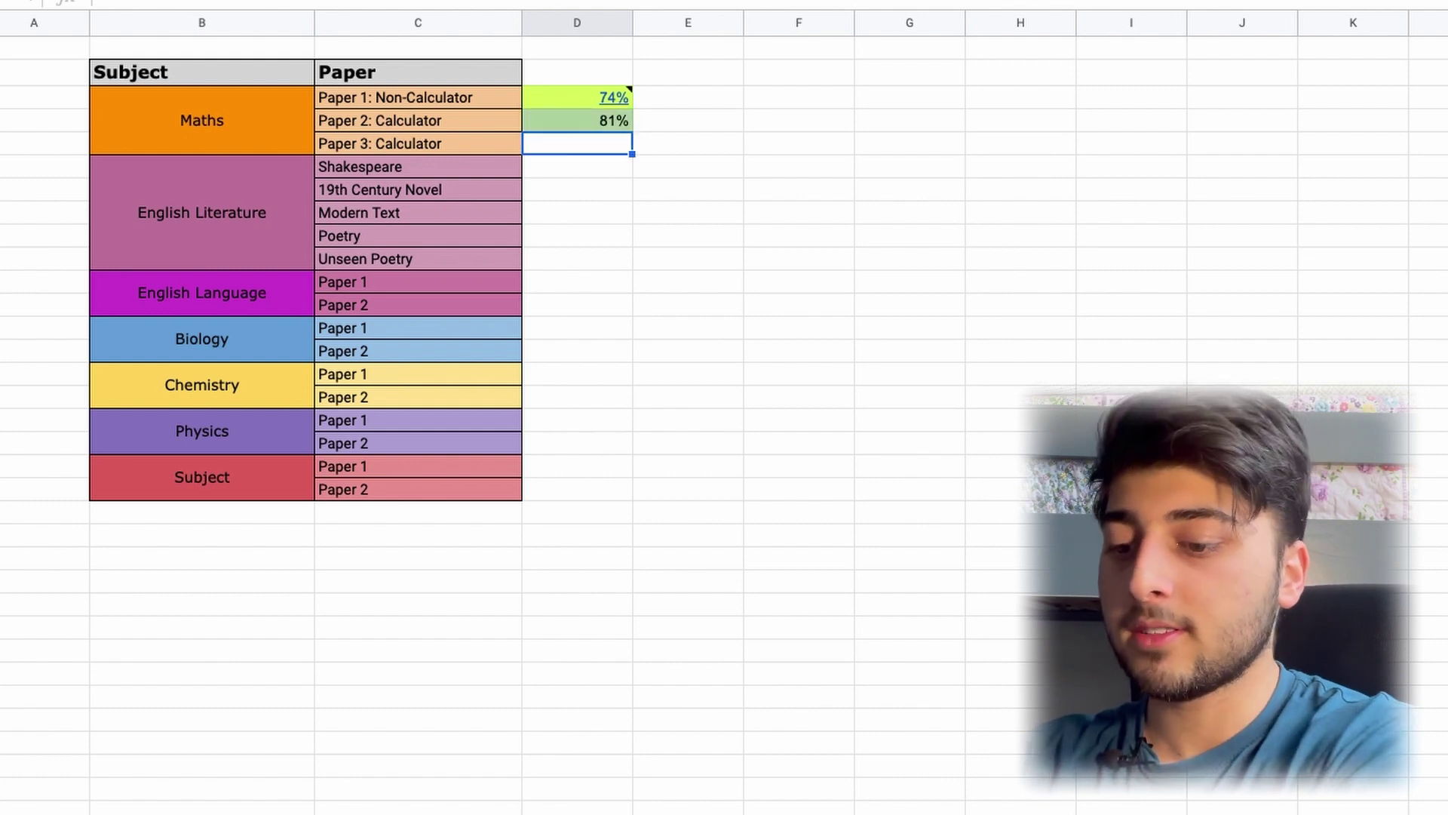
Step: Replace the Maths Paper 2: Calculator score with 24%
{"action": "left_click", "coordinate": [605, 123]}
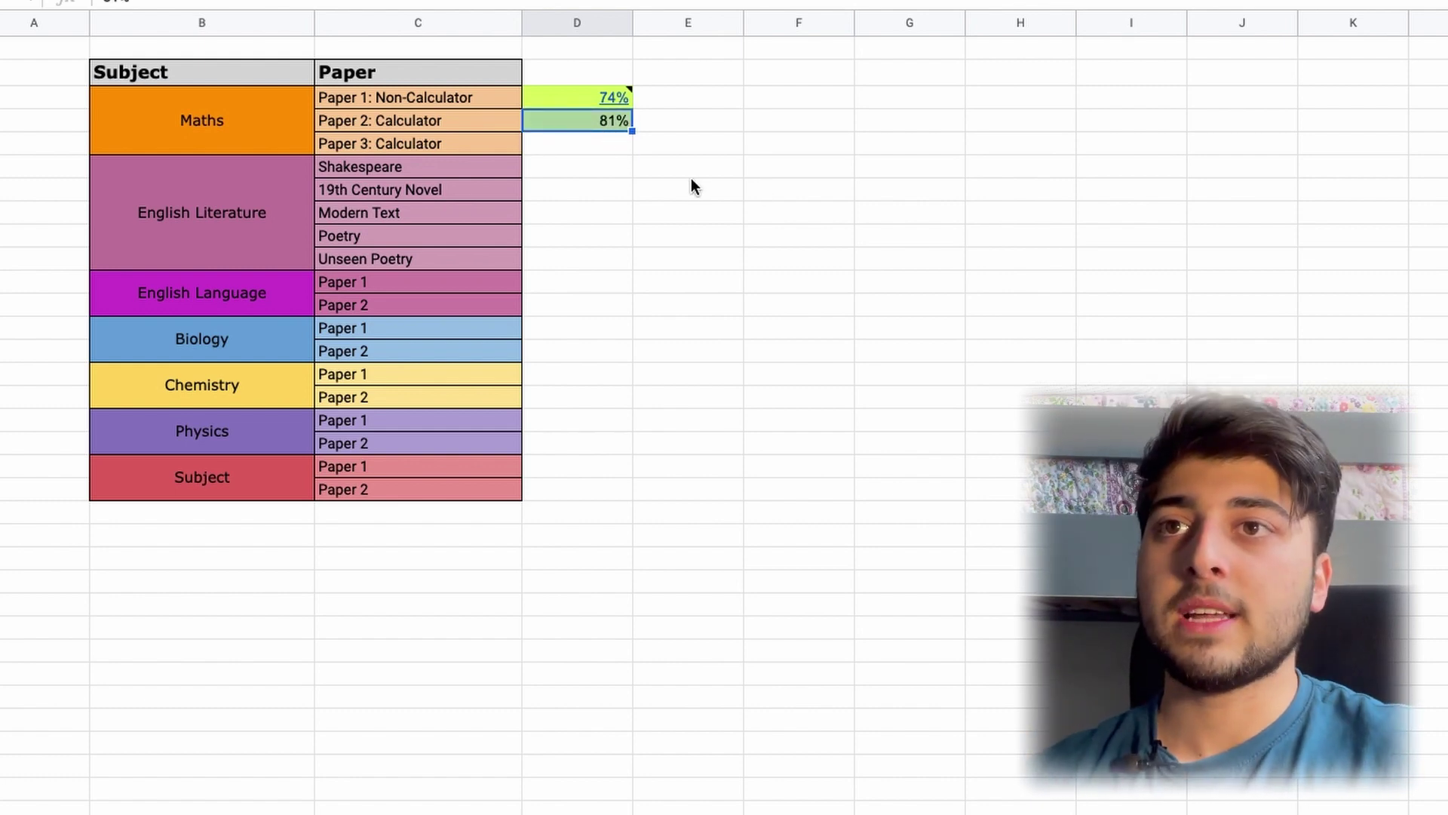
{"action": "type", "text": "24"}
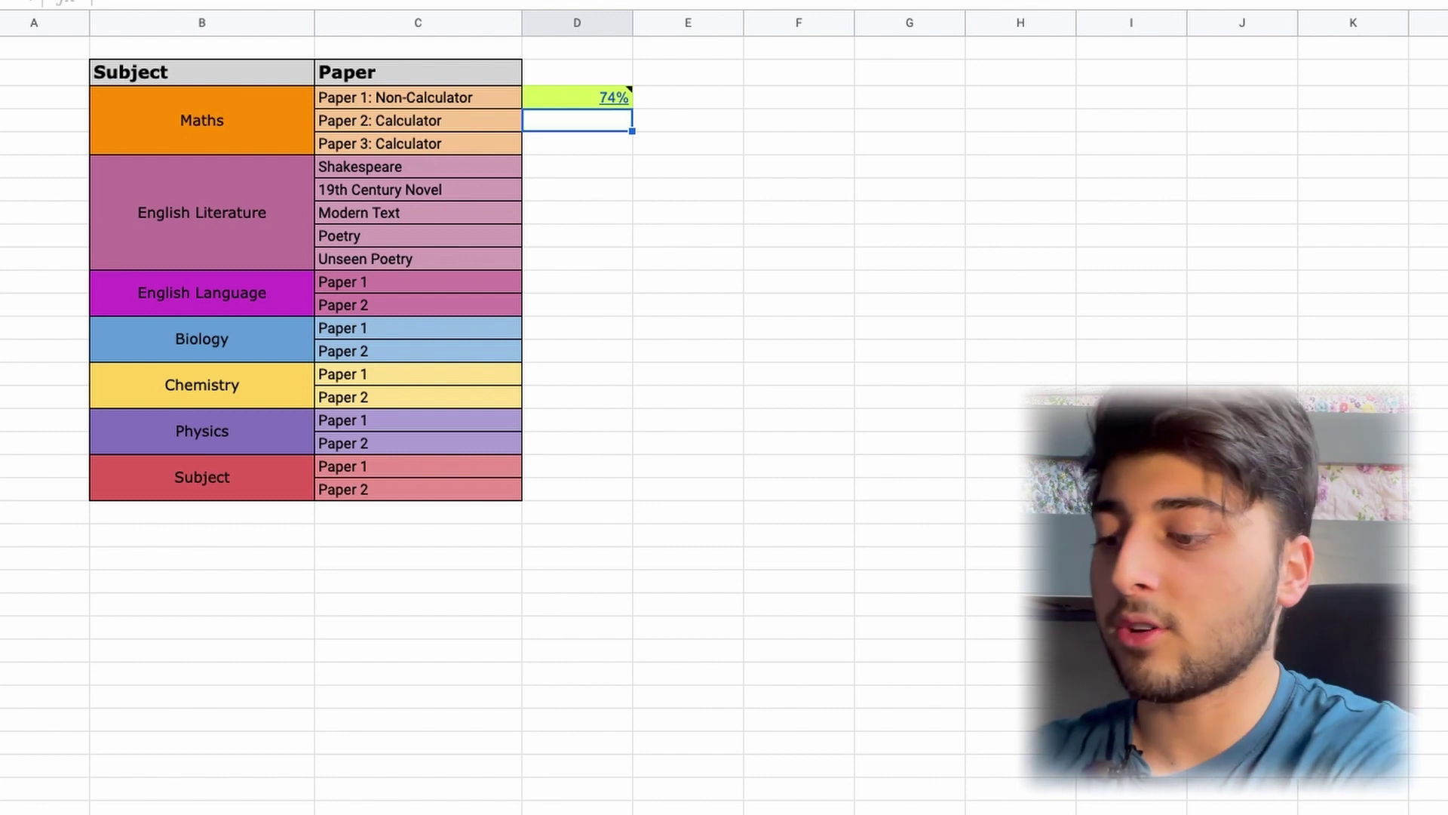
{"action": "key", "text": "Return"}
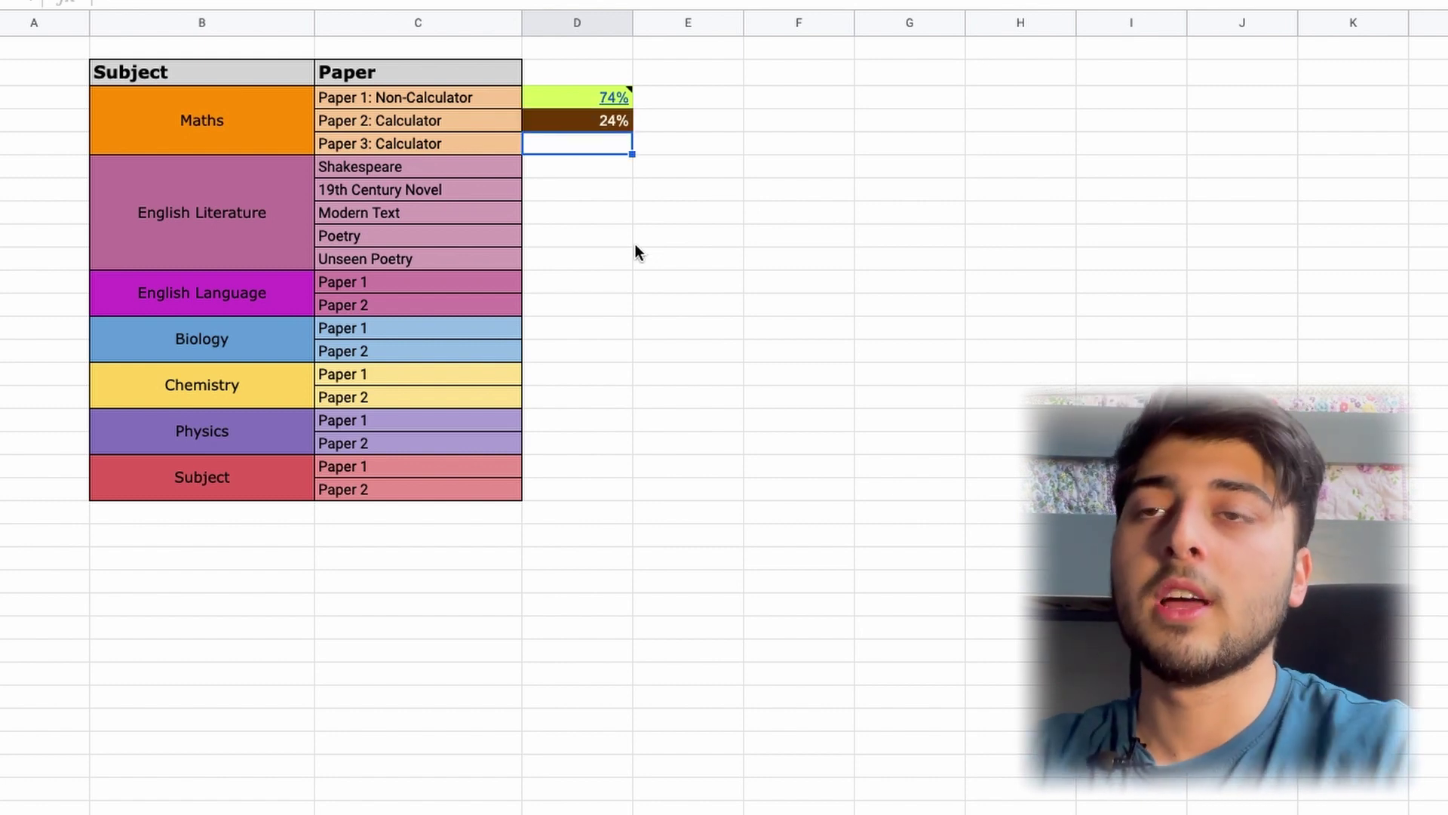
{"action": "left_click", "coordinate": [599, 124]}
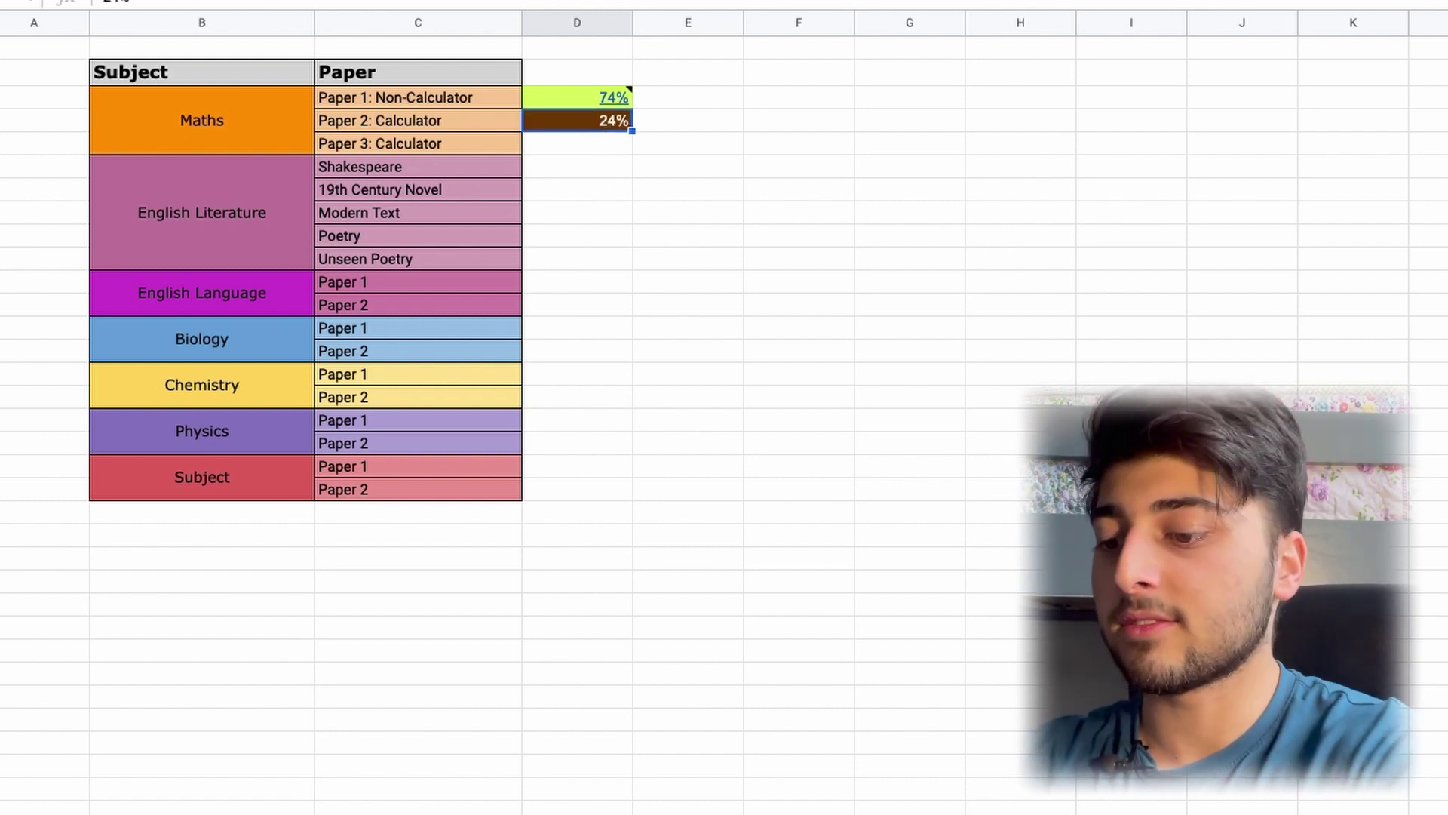
Step: Replace the Maths Paper 2: Calculator score with 95% in the past paper tracker
{"action": "type", "text": "95"}
{"action": "key", "text": "Return"}
{"action": "left_click", "coordinate": [594, 120]}
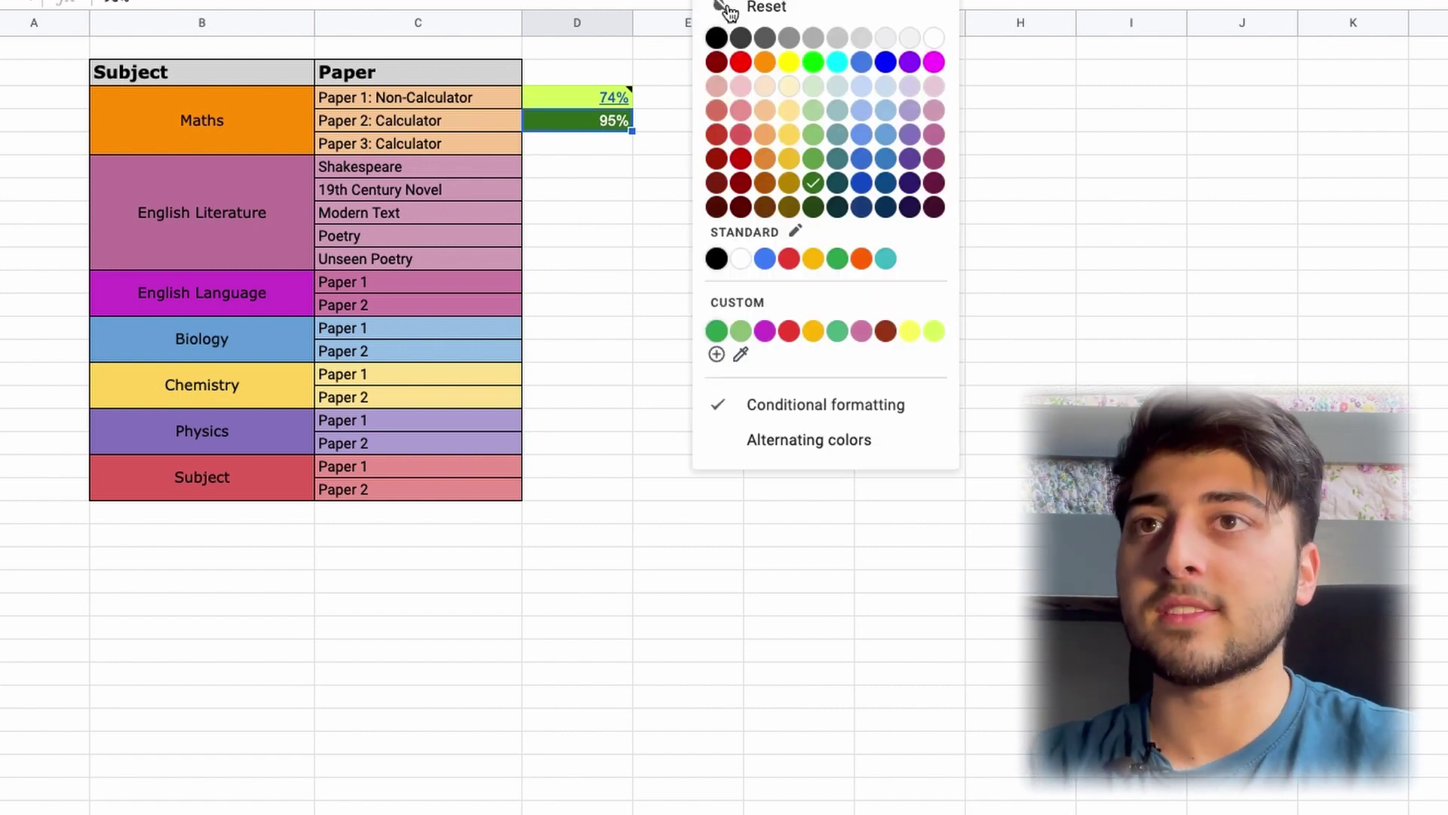
Step: Open the conditional formatting rules and review the colour bands assigned to each percentage range
{"action": "left_click", "coordinate": [822, 405]}
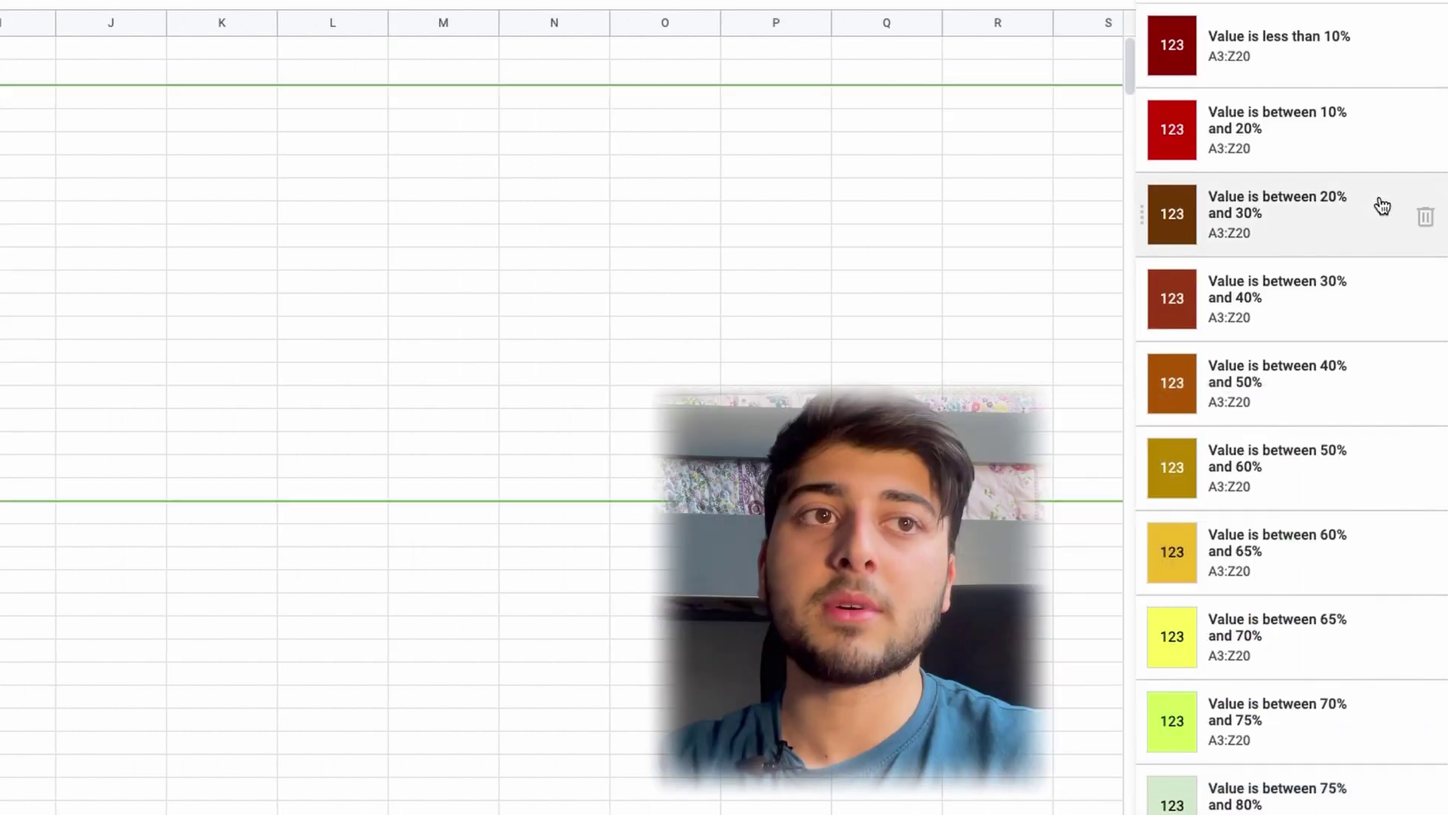
{"action": "scroll", "coordinate": [1296, 766], "scroll_direction": "down", "scroll_amount": 2}
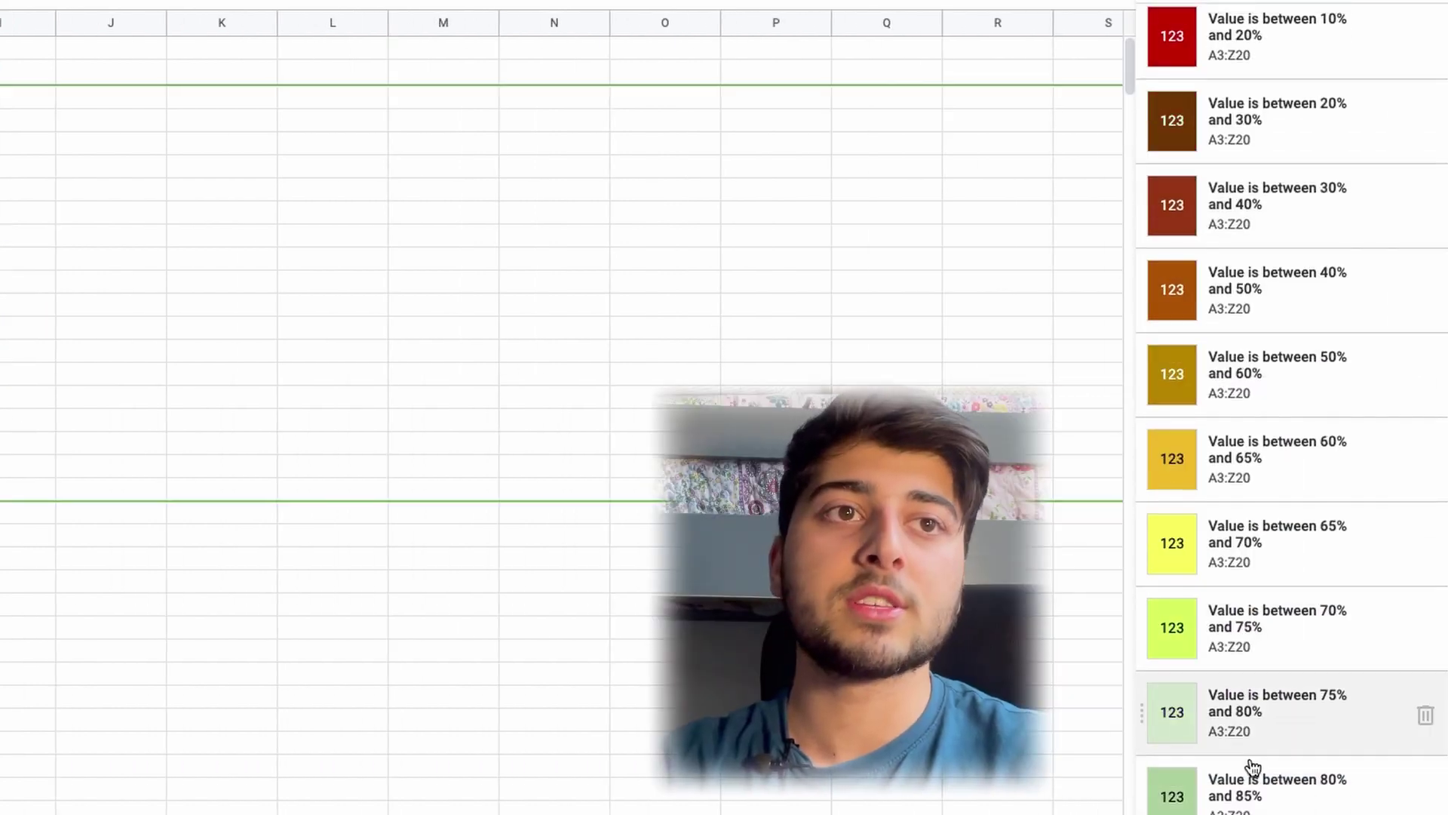
{"action": "scroll", "coordinate": [1320, 104], "scroll_direction": "up", "scroll_amount": 2}
{"action": "scroll", "coordinate": [1288, 390], "scroll_direction": "down", "scroll_amount": 2}
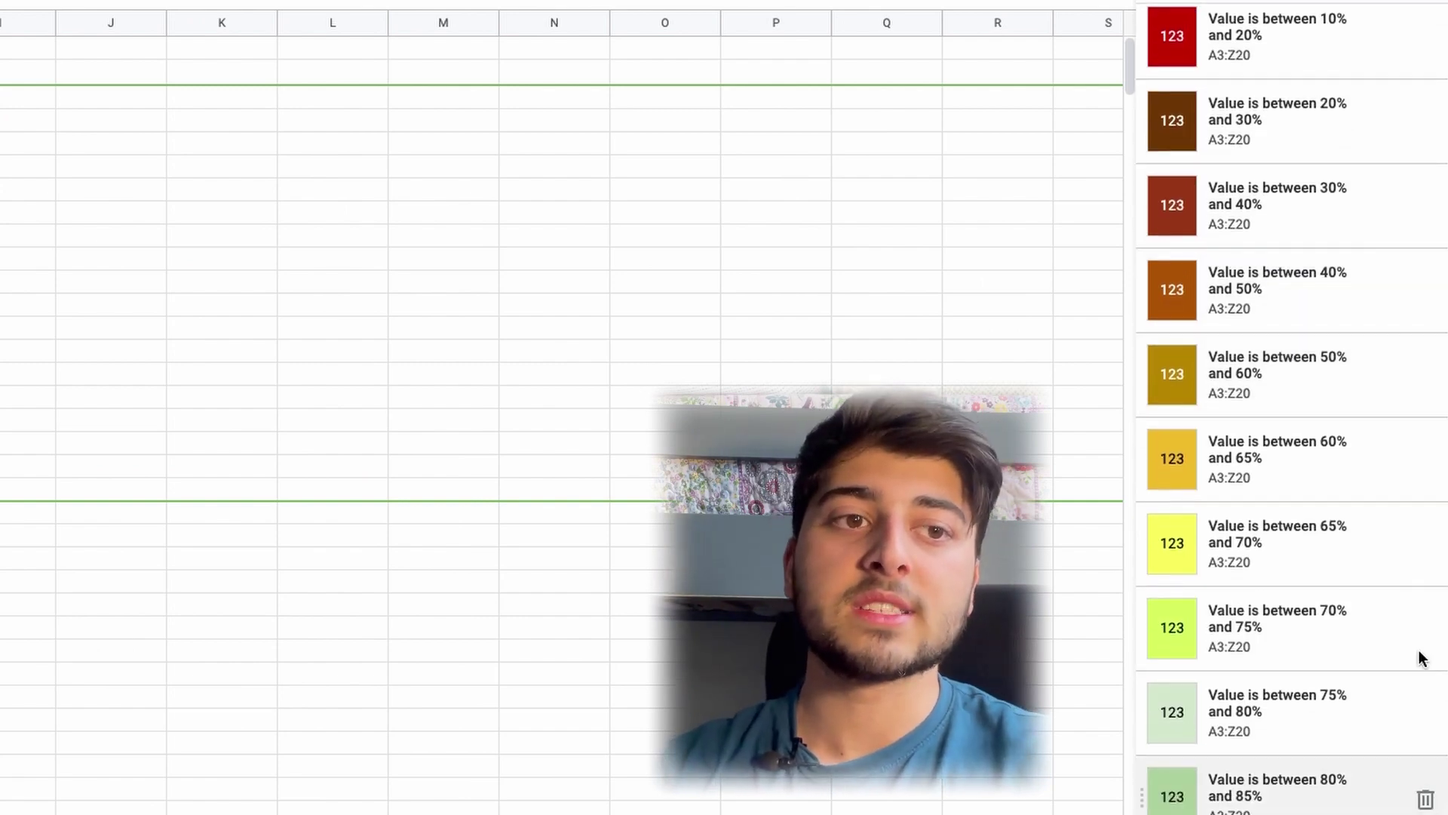
{"action": "scroll", "coordinate": [1358, 128], "scroll_direction": "up", "scroll_amount": 1}
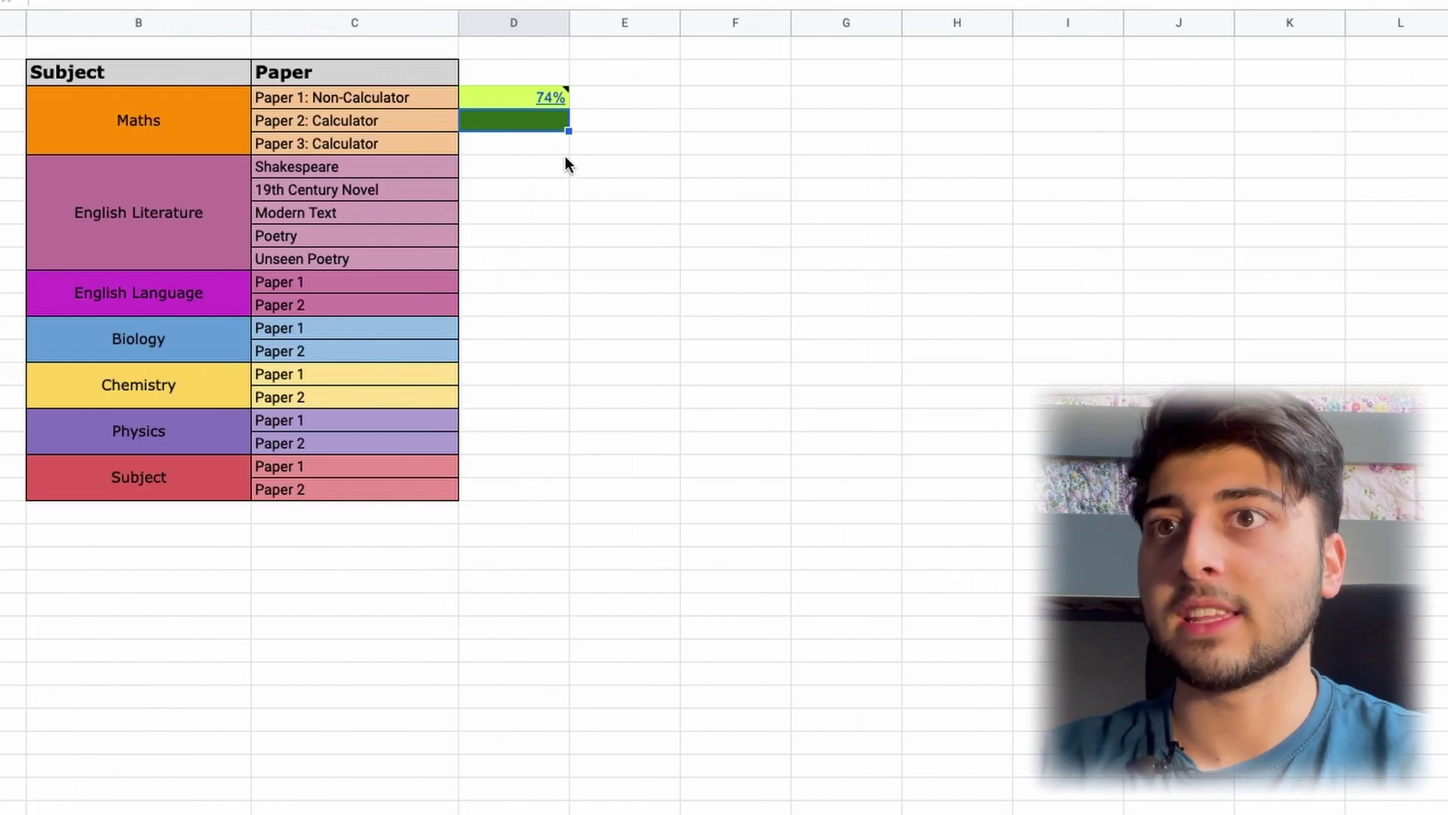
Step: Clear the Maths Paper 2: Calculator score and enter 81% in its place
{"action": "key", "text": "Delete"}
{"action": "left_click", "coordinate": [537, 142]}
{"action": "left_click", "coordinate": [542, 125]}
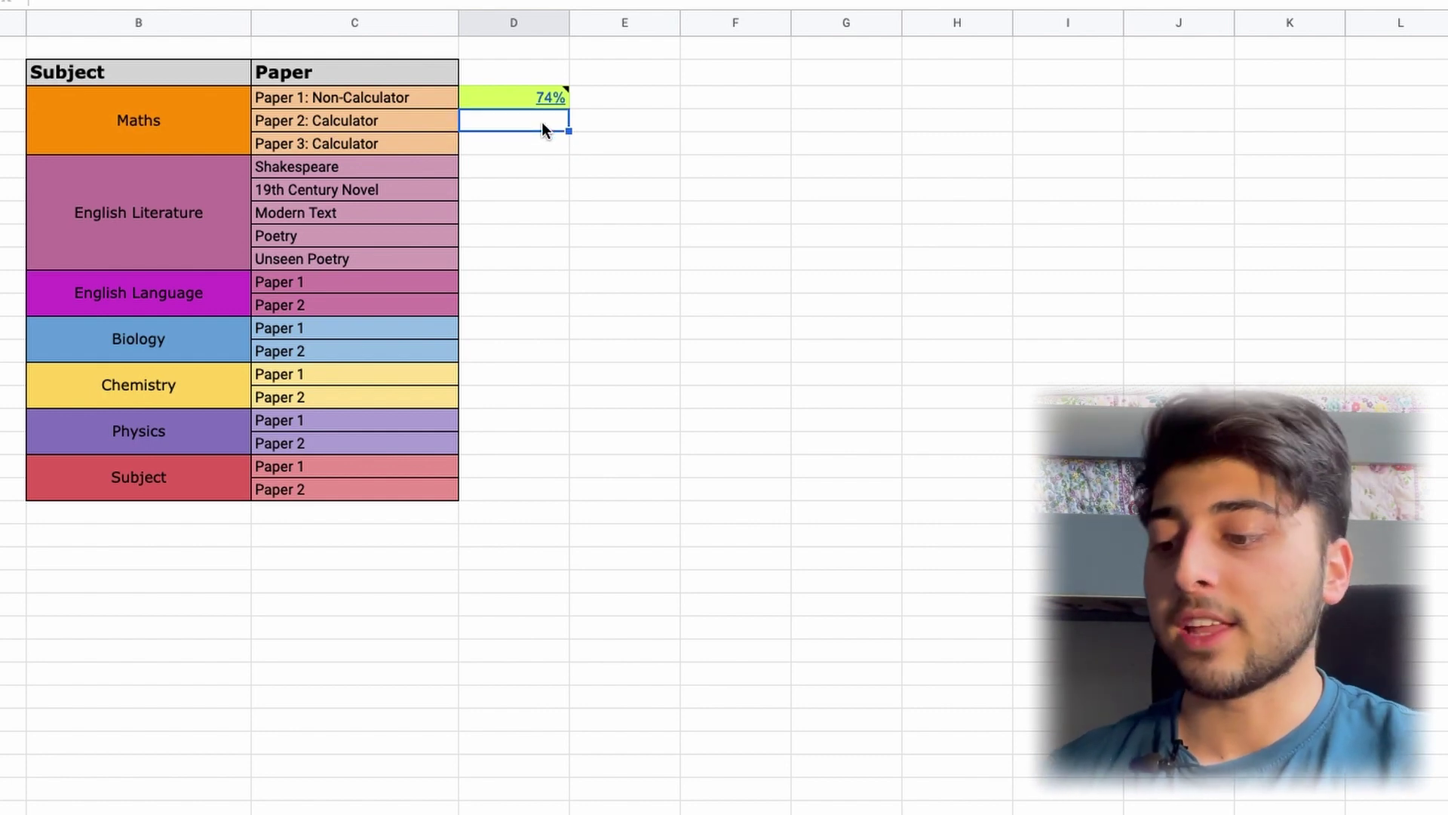
{"action": "type", "text": "81"}
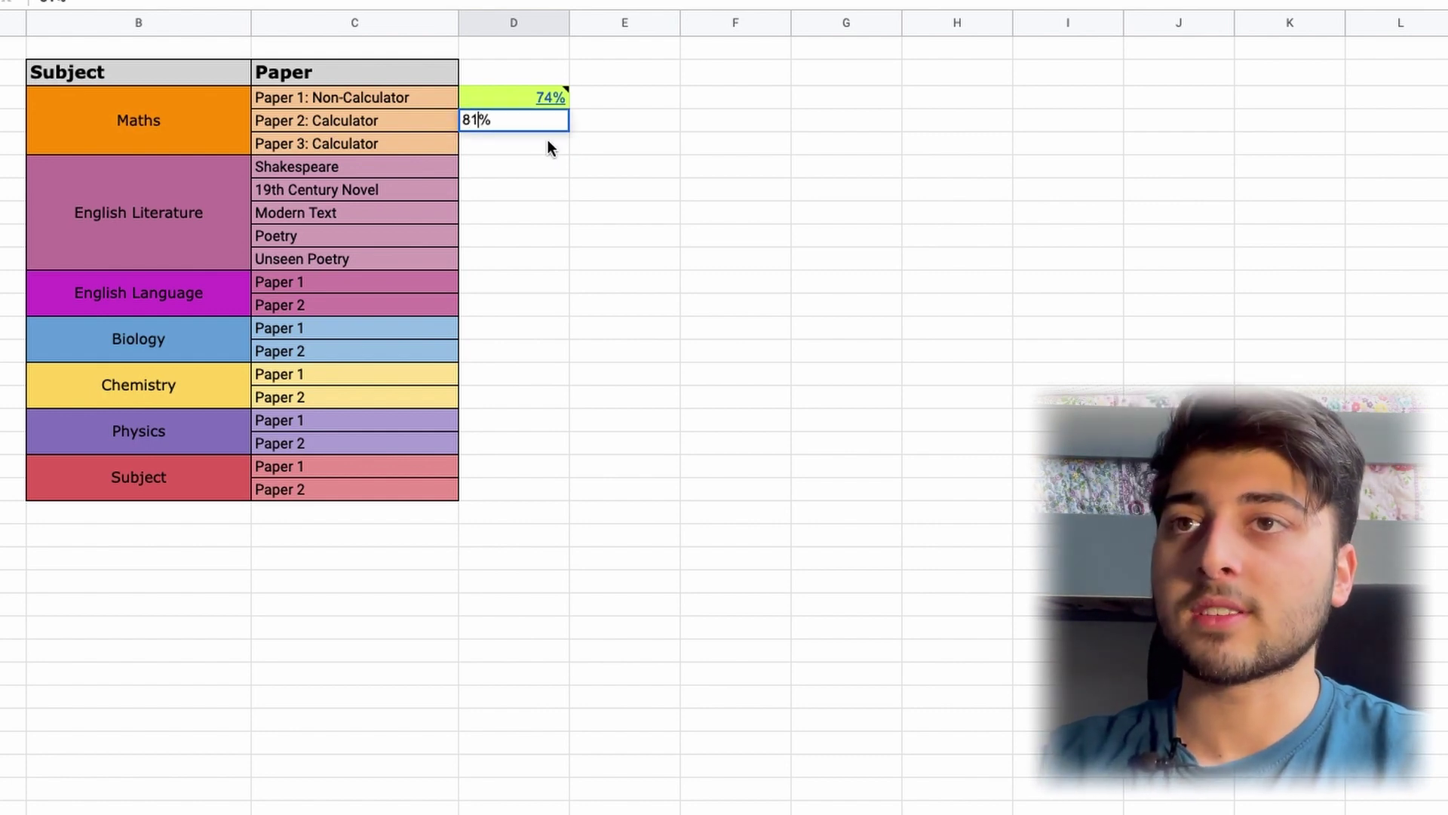
{"action": "key", "text": "Return"}
{"action": "left_click", "coordinate": [545, 121]}
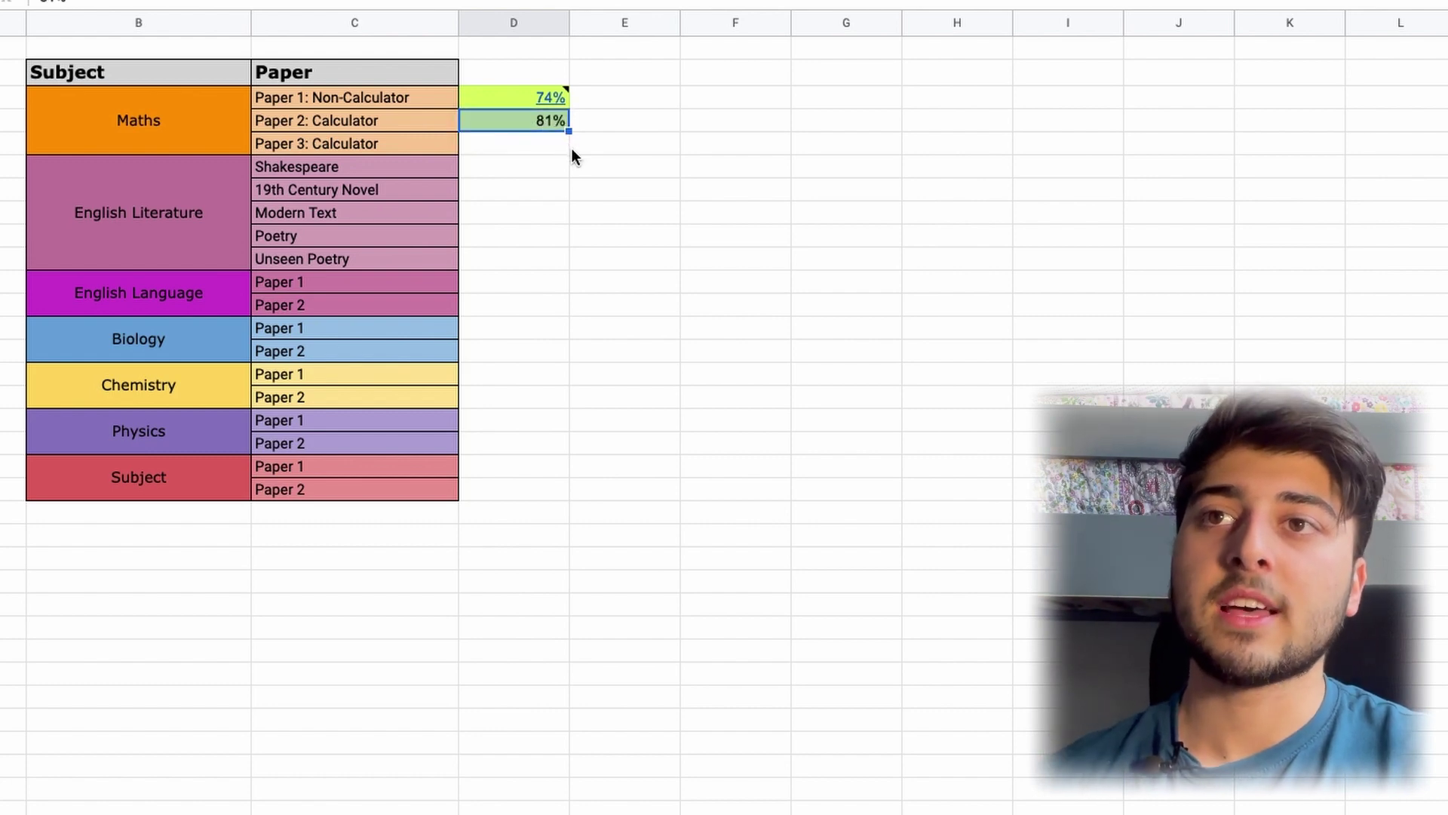
Step: Insert a note on the Maths Paper 2: Calculator score, clear its placeholder text and leave it empty
{"action": "right_click", "coordinate": [555, 120]}
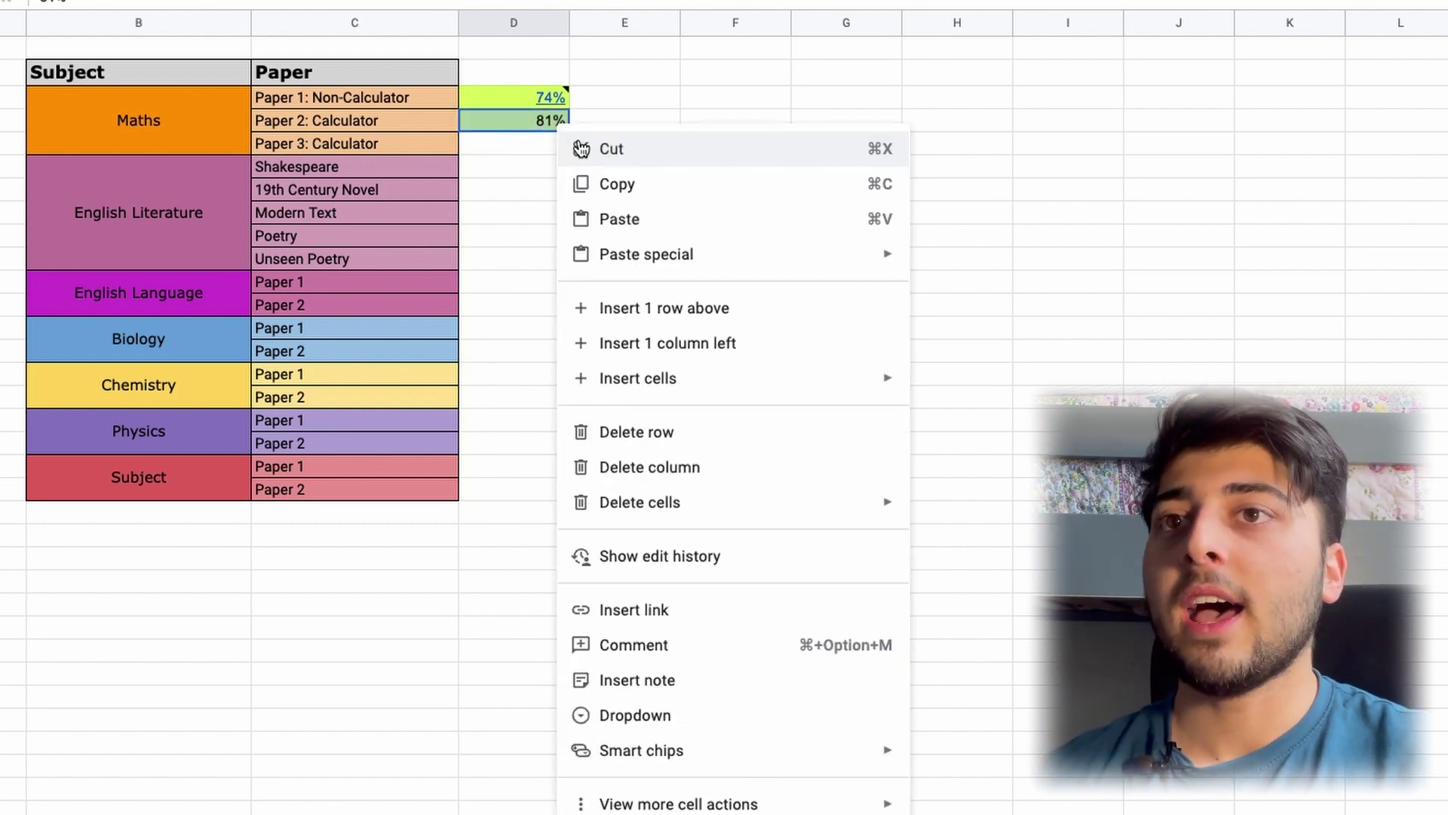
{"action": "left_click", "coordinate": [683, 681]}
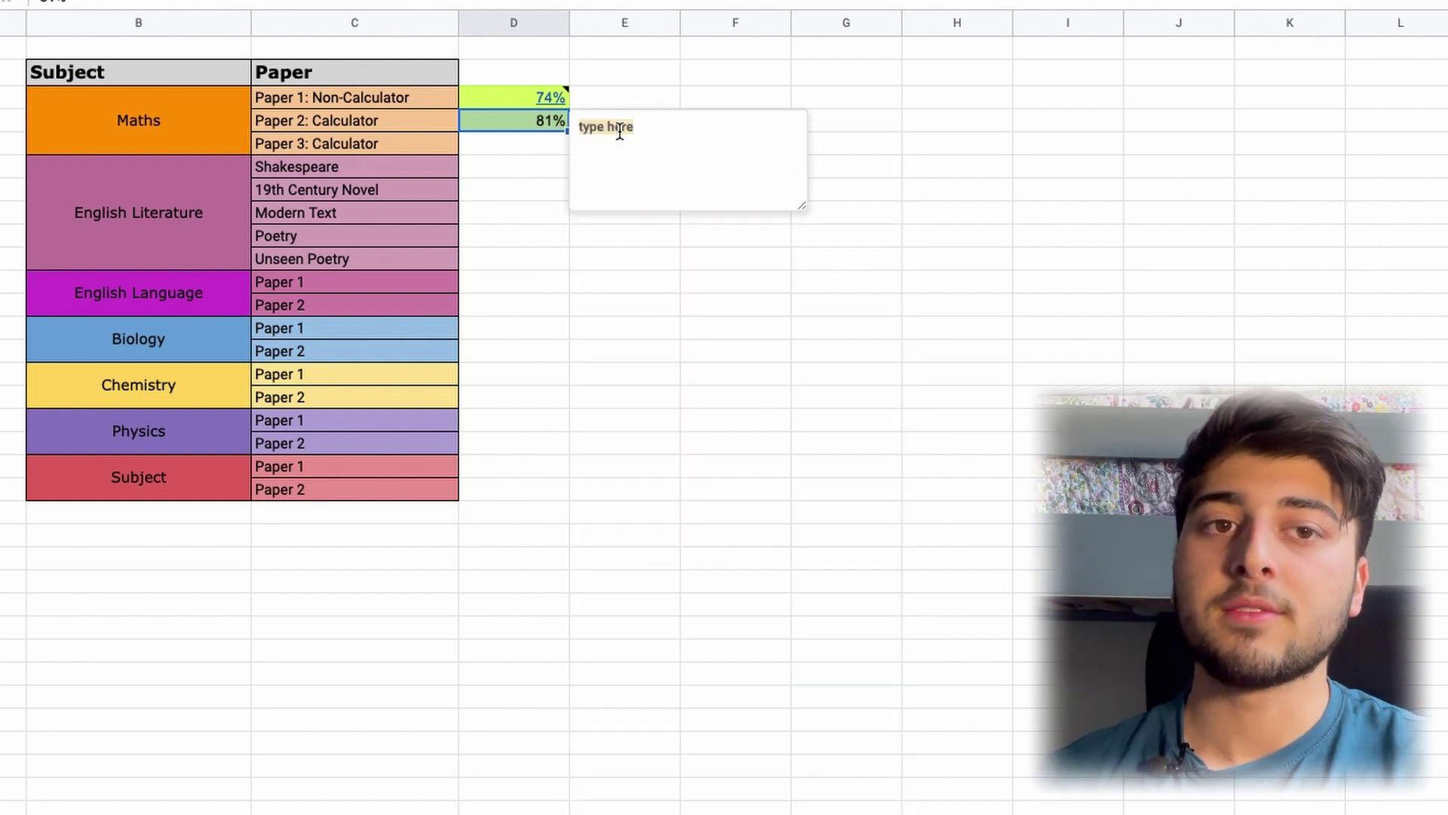
{"action": "key", "text": "BackSpace"}
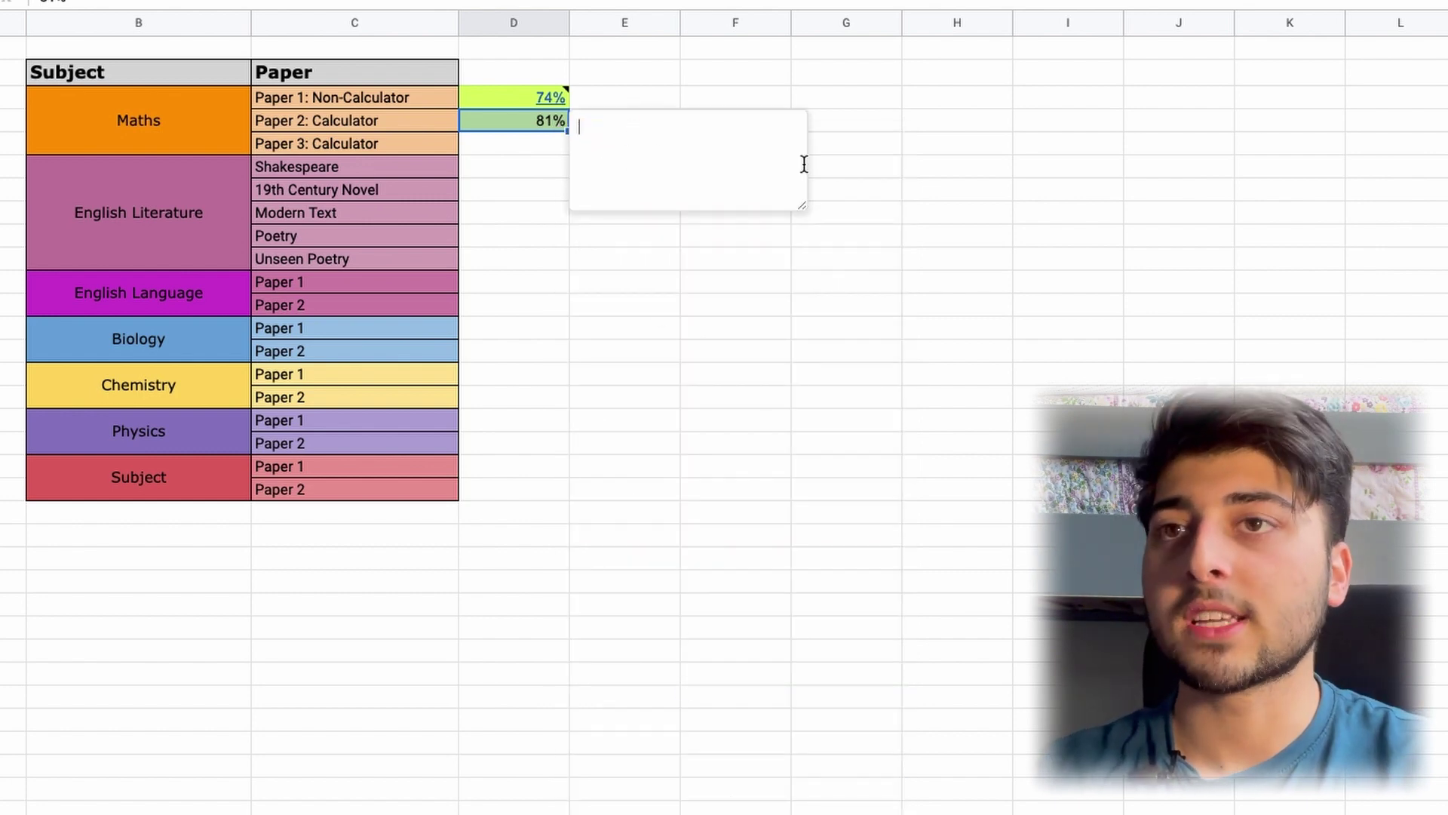
{"action": "left_click", "coordinate": [935, 140]}
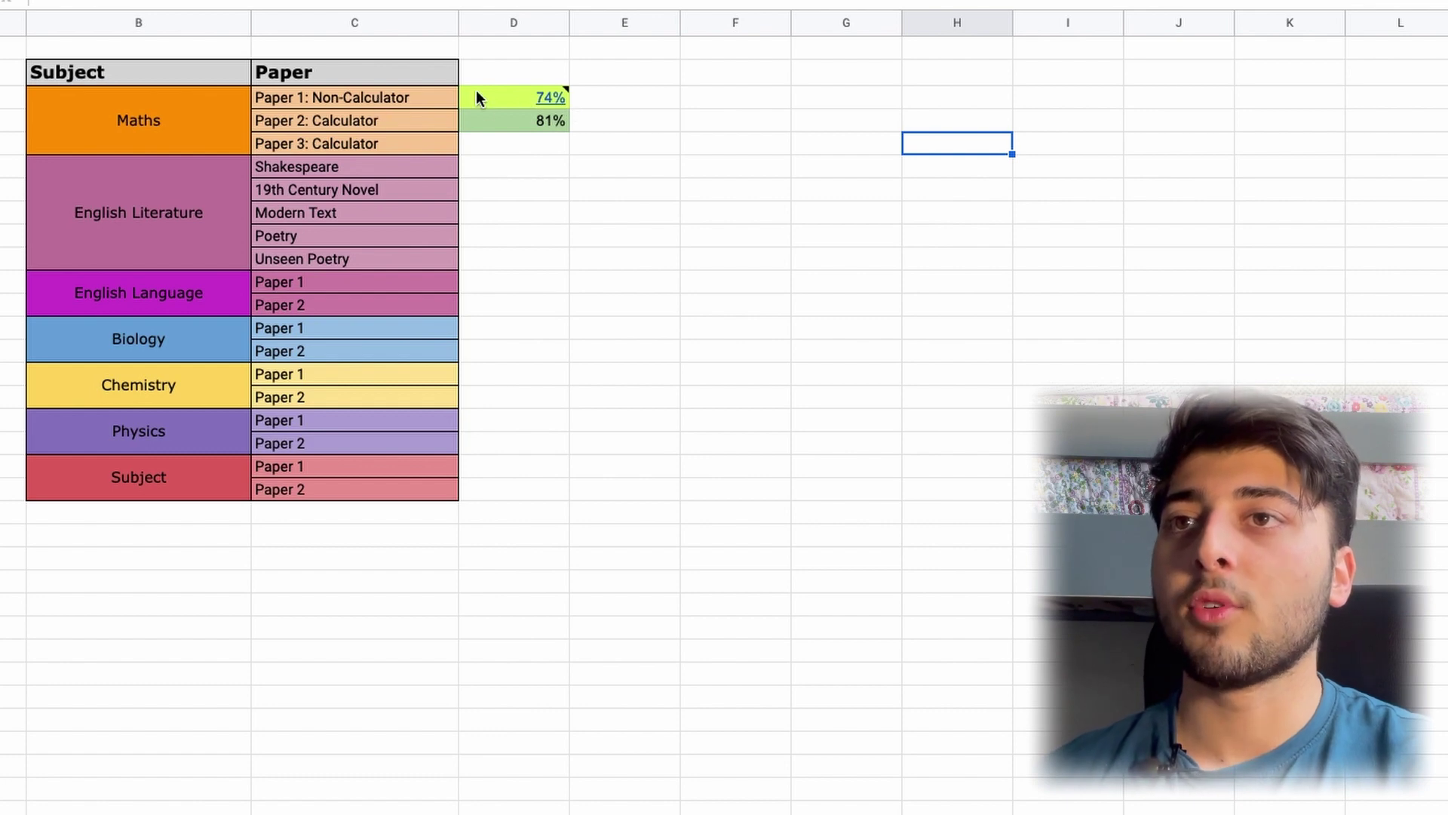
Step: Open the note on the Maths Paper 1: Non-Calculator score and widen it so each line fits
{"action": "left_click", "coordinate": [501, 97]}
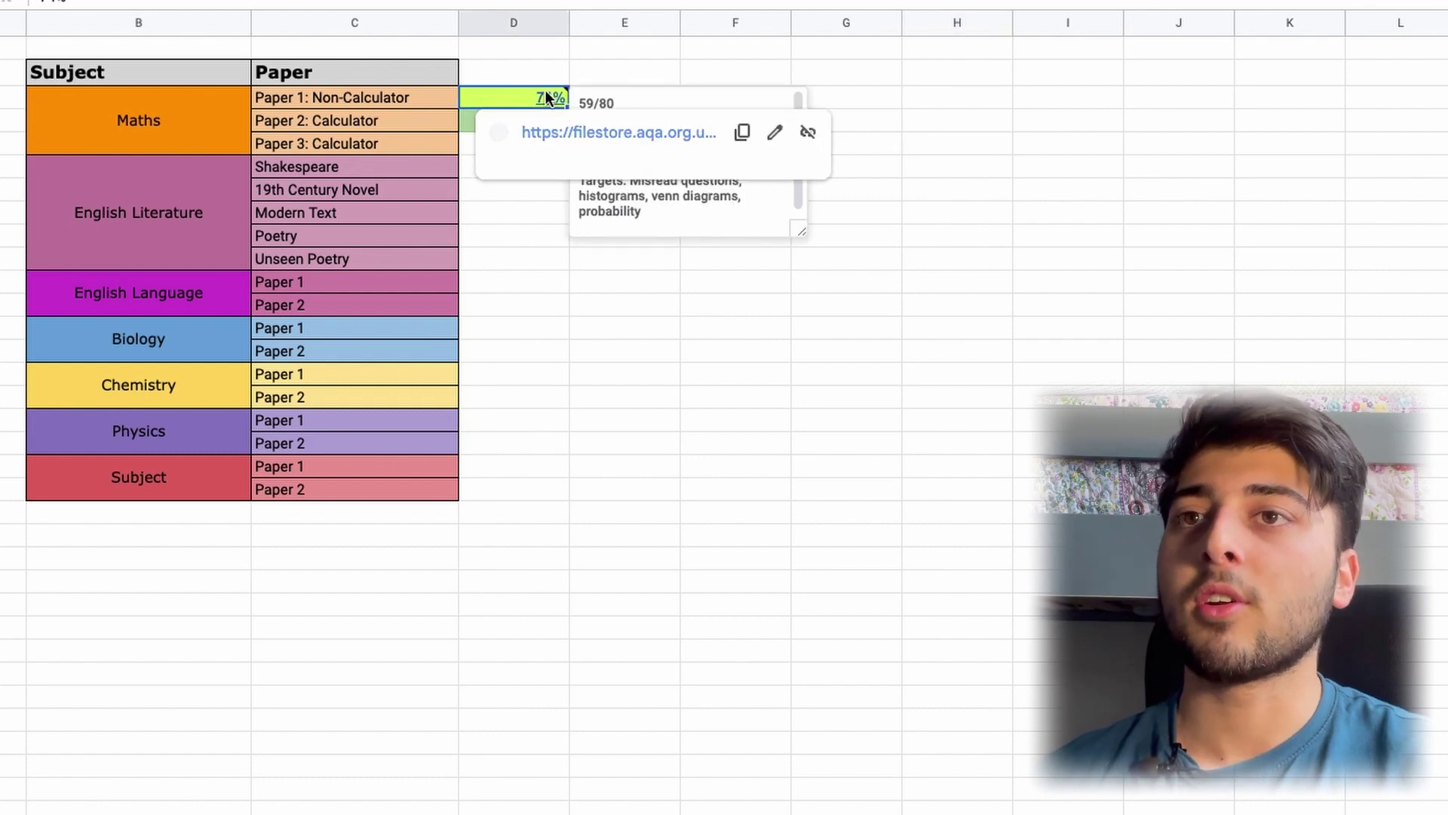
{"action": "left_click", "coordinate": [618, 102]}
{"action": "left_click_drag", "start_coordinate": [795, 224], "coordinate": [1126, 238]}
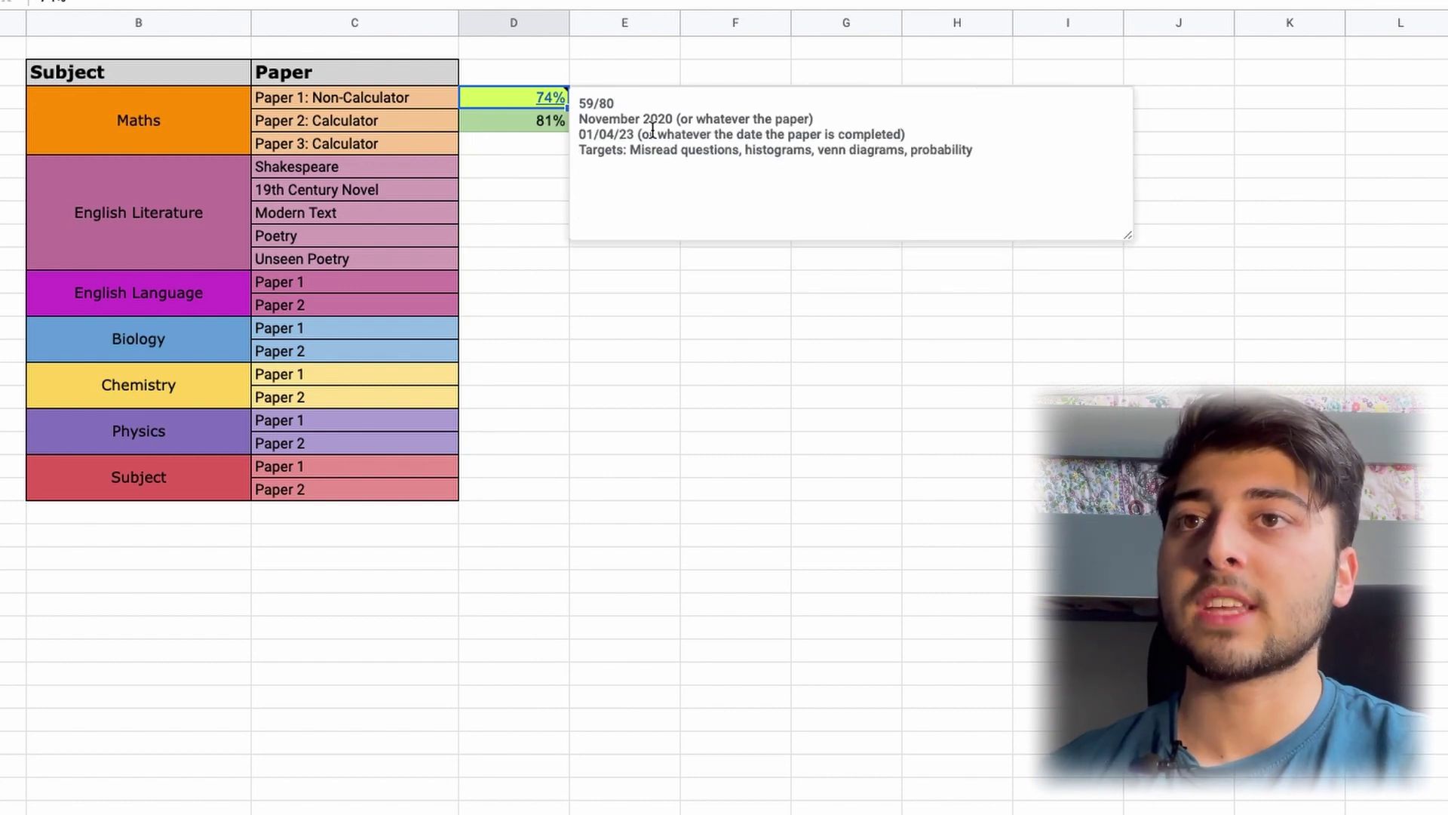
{"action": "left_click", "coordinate": [614, 103]}
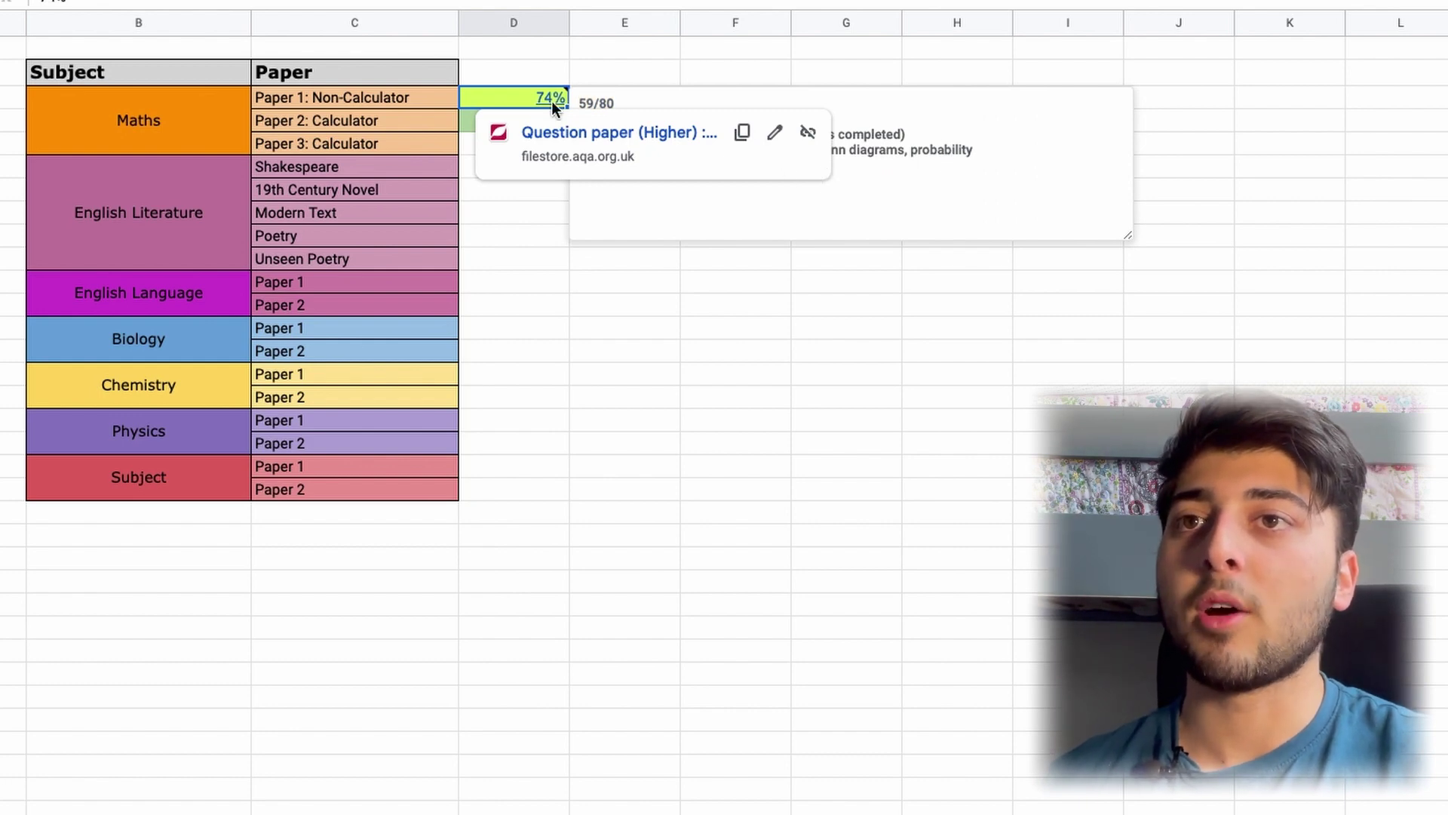
Step: Reopen the note on the Maths Paper 1: Non-Calculator score, review its mark, paper, date and targets, and close it
{"action": "left_click", "coordinate": [549, 23]}
{"action": "left_click", "coordinate": [582, 83]}
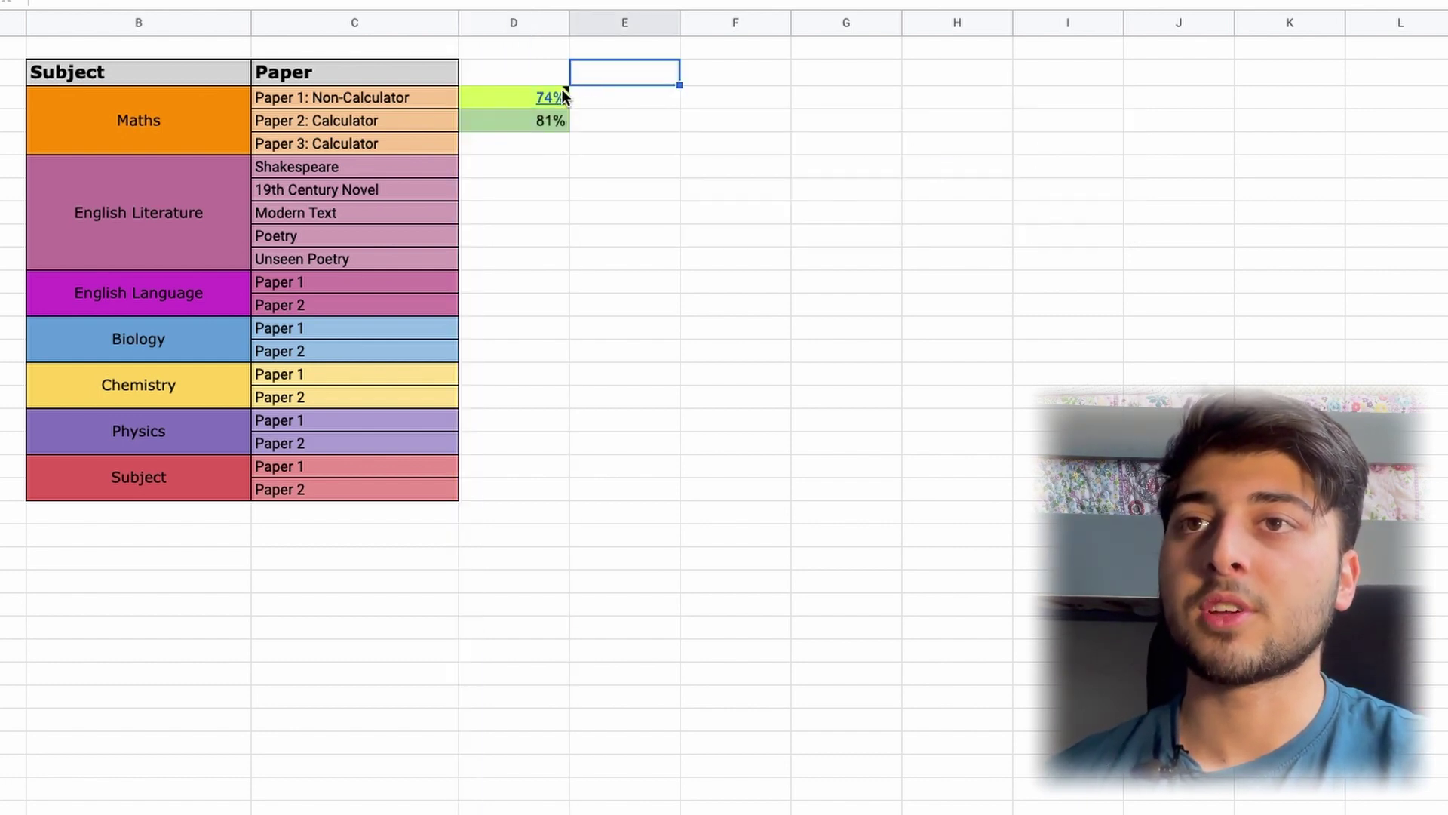
{"action": "left_click", "coordinate": [563, 89]}
{"action": "left_click", "coordinate": [992, 149]}
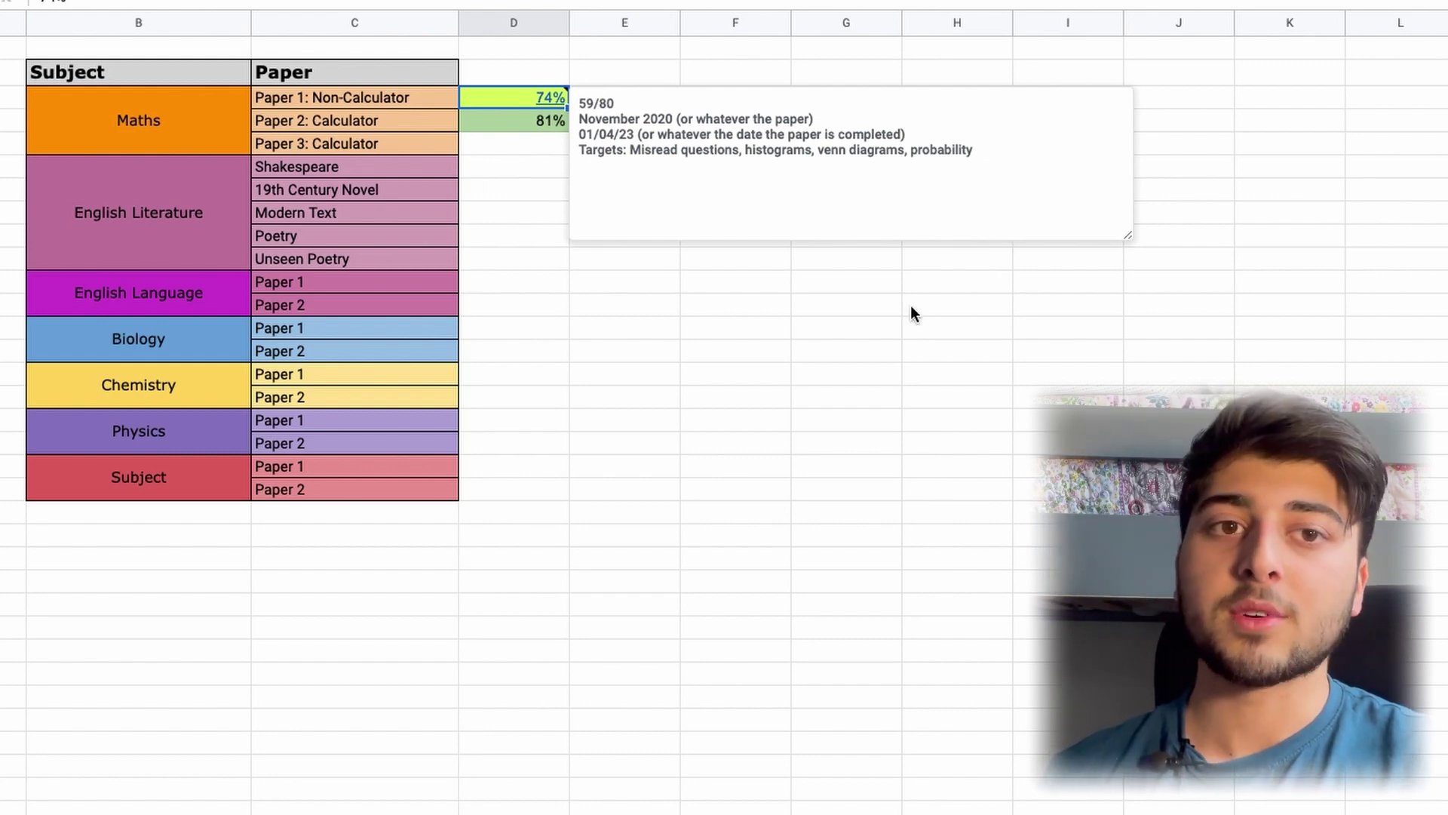
{"action": "left_click", "coordinate": [591, 727]}
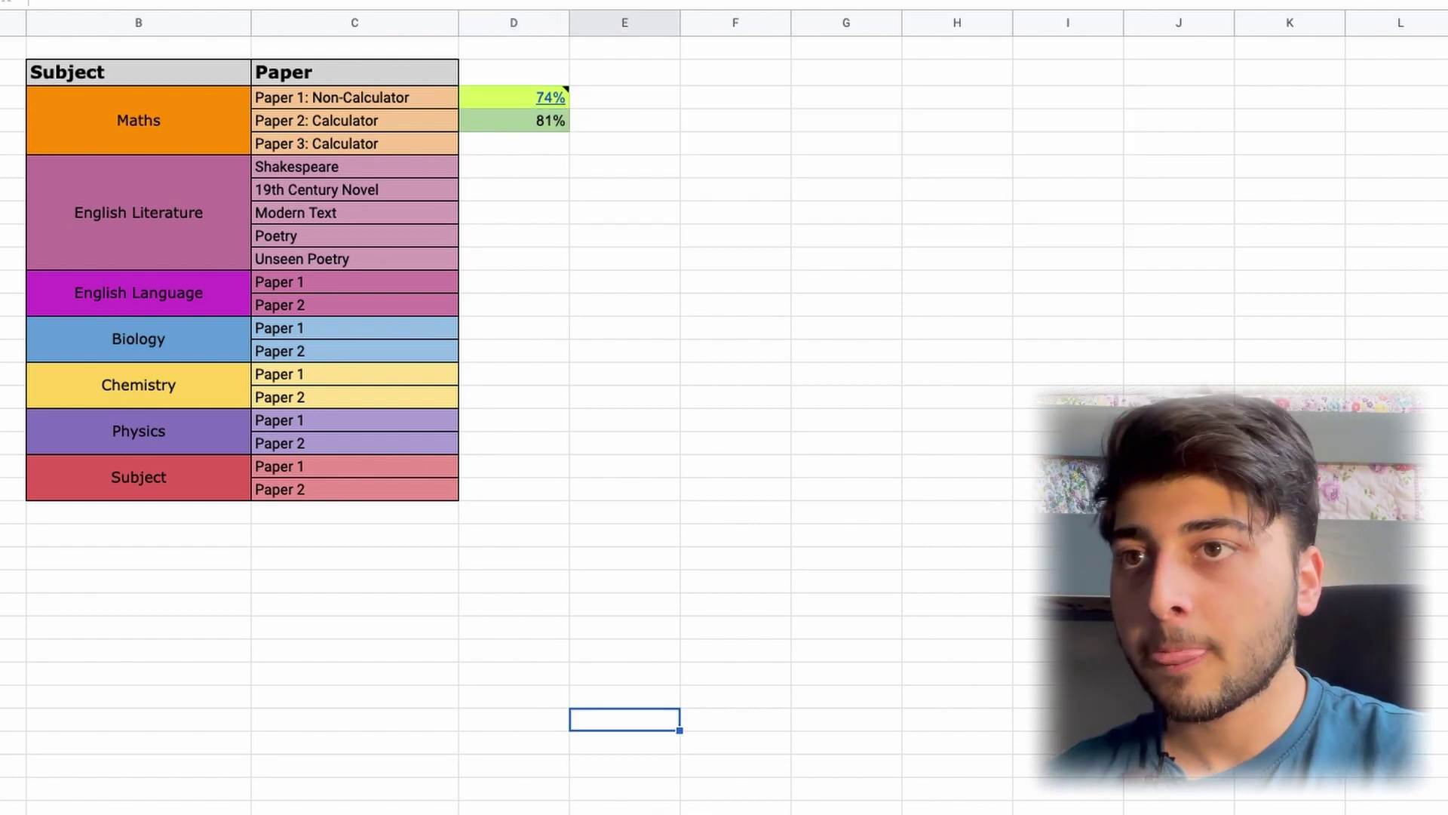
Step: Delete the Maths Paper 2: Calculator score from the past paper tracker
{"action": "left_click", "coordinate": [512, 121]}
{"action": "key", "text": "Delete"}
{"action": "left_click", "coordinate": [700, 563]}
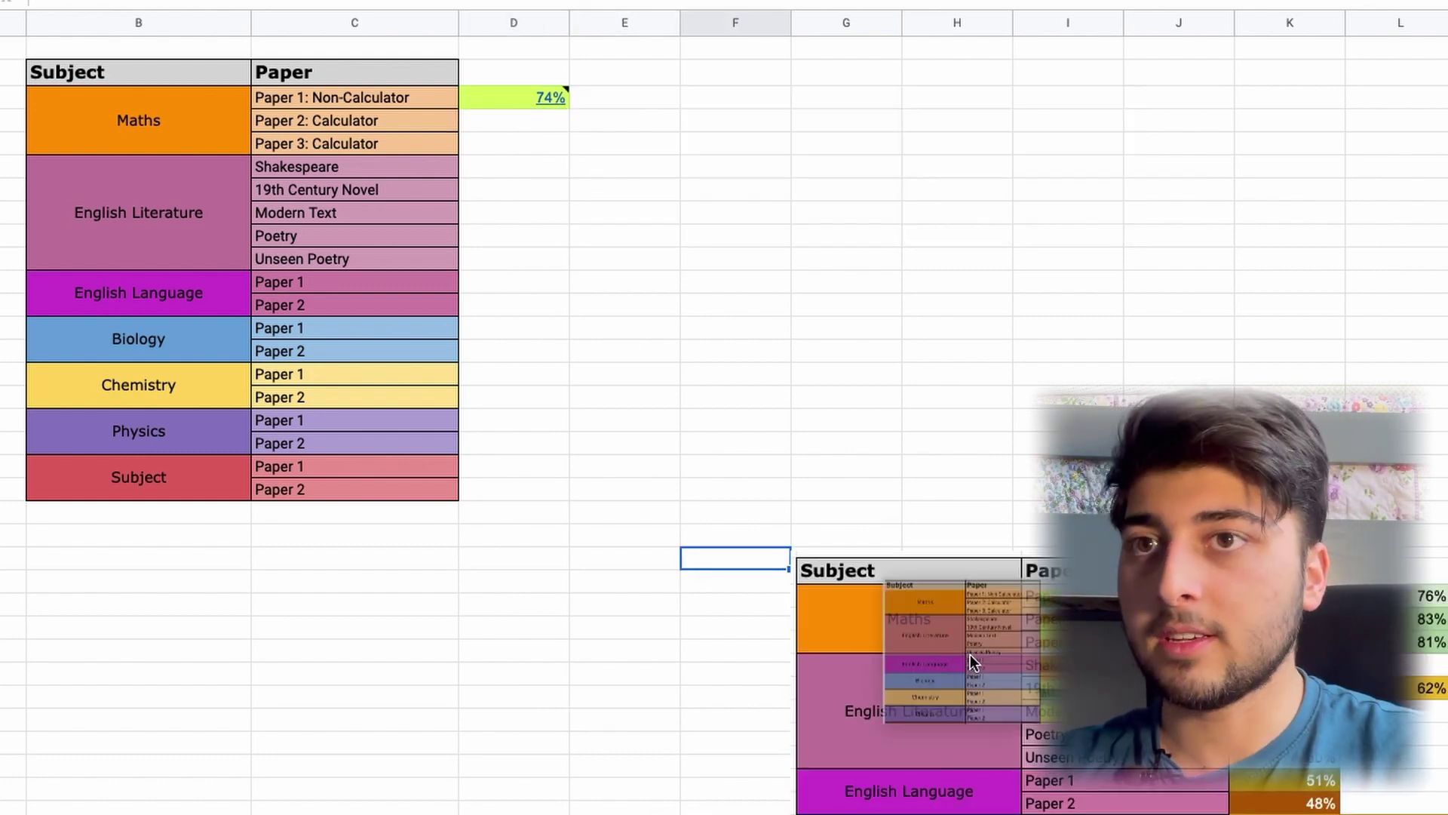
Step: Move the image of the filled-in past paper tracker up beside the blank table and review its scores
{"action": "left_click_drag", "start_coordinate": [1114, 641], "coordinate": [881, 269]}
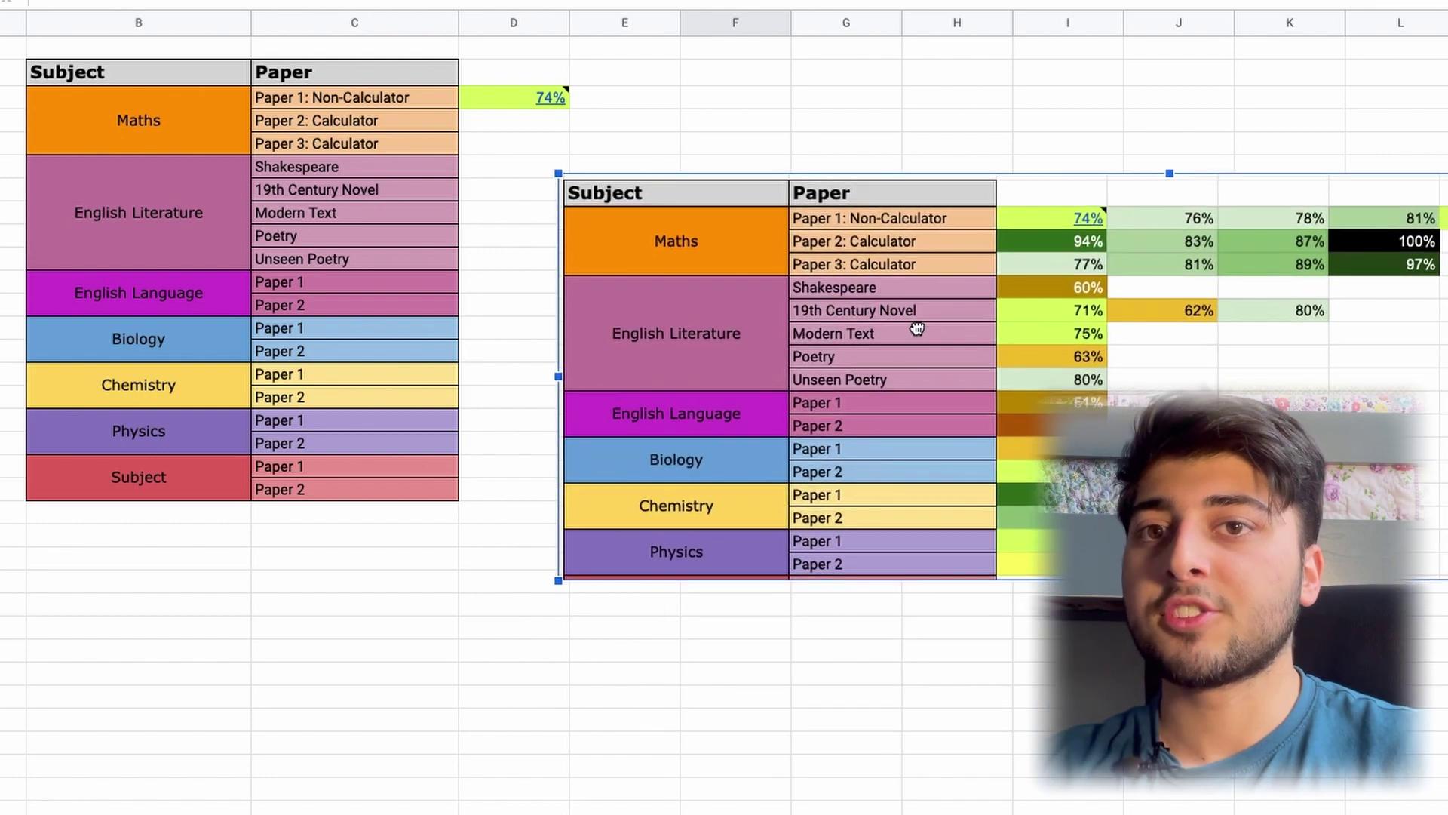
{"action": "scroll", "coordinate": [724, 377], "scroll_direction": "right", "scroll_amount": 5}
{"action": "left_click", "coordinate": [966, 543]}
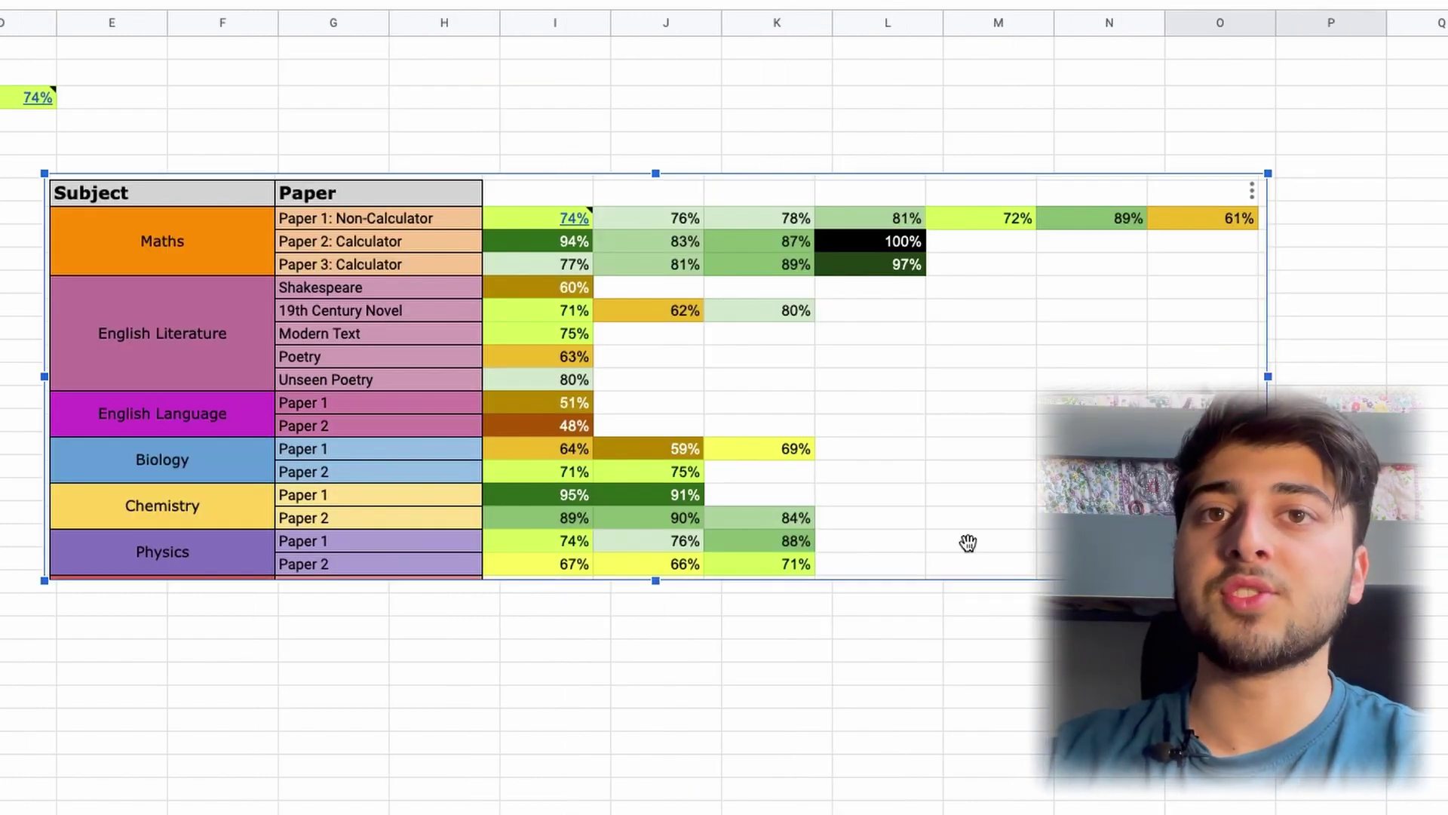
{"action": "left_click", "coordinate": [384, 682]}
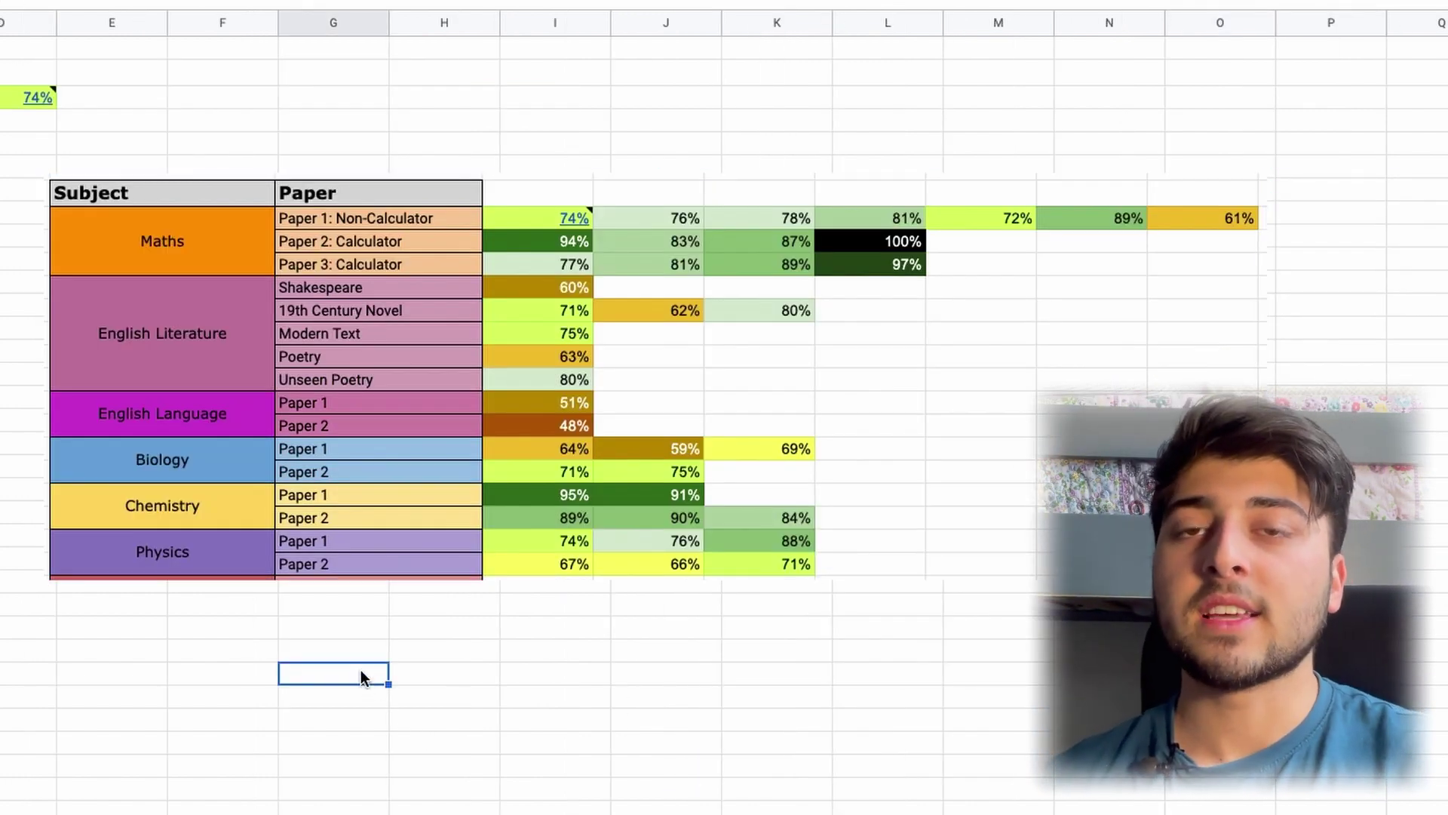
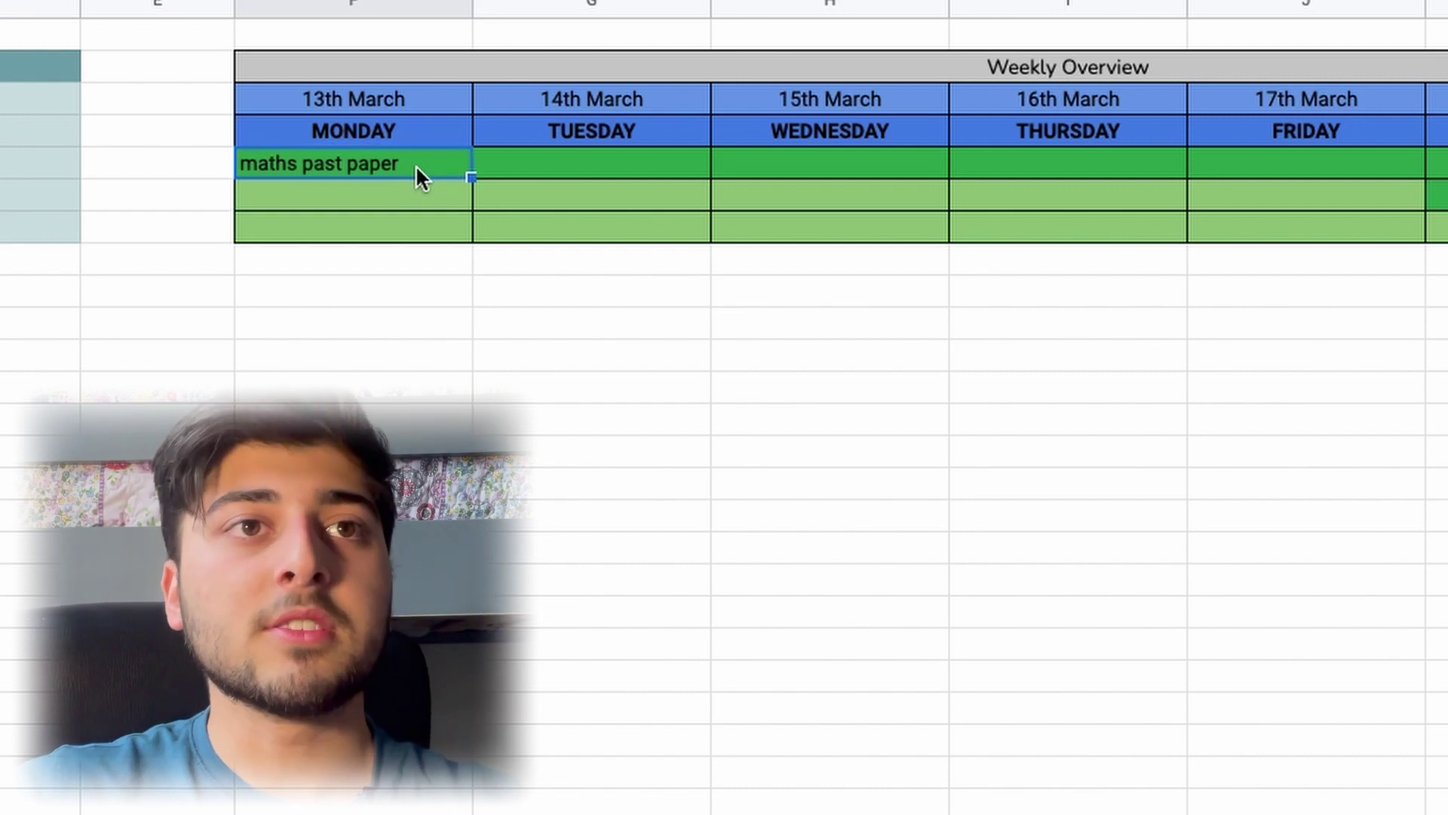
Step: Undo the "maths past paper" entry under Monday 13th March in the Weekly Overview
{"action": "key", "text": "ctrl+z"}
{"action": "key", "text": "Down"}
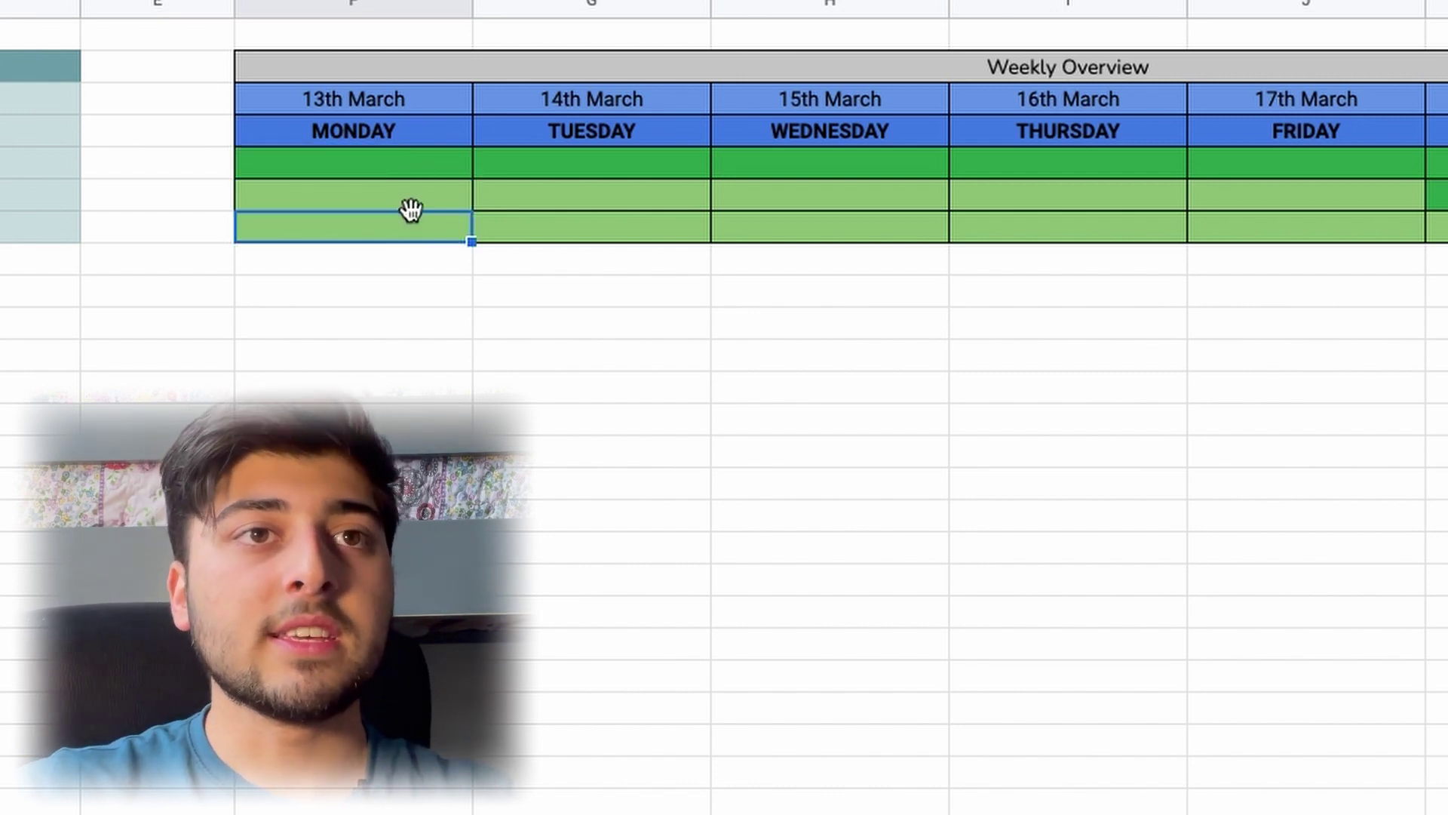
{"action": "key", "text": "Up"}
{"action": "key", "text": "Down"}
{"action": "key", "text": "Up"}
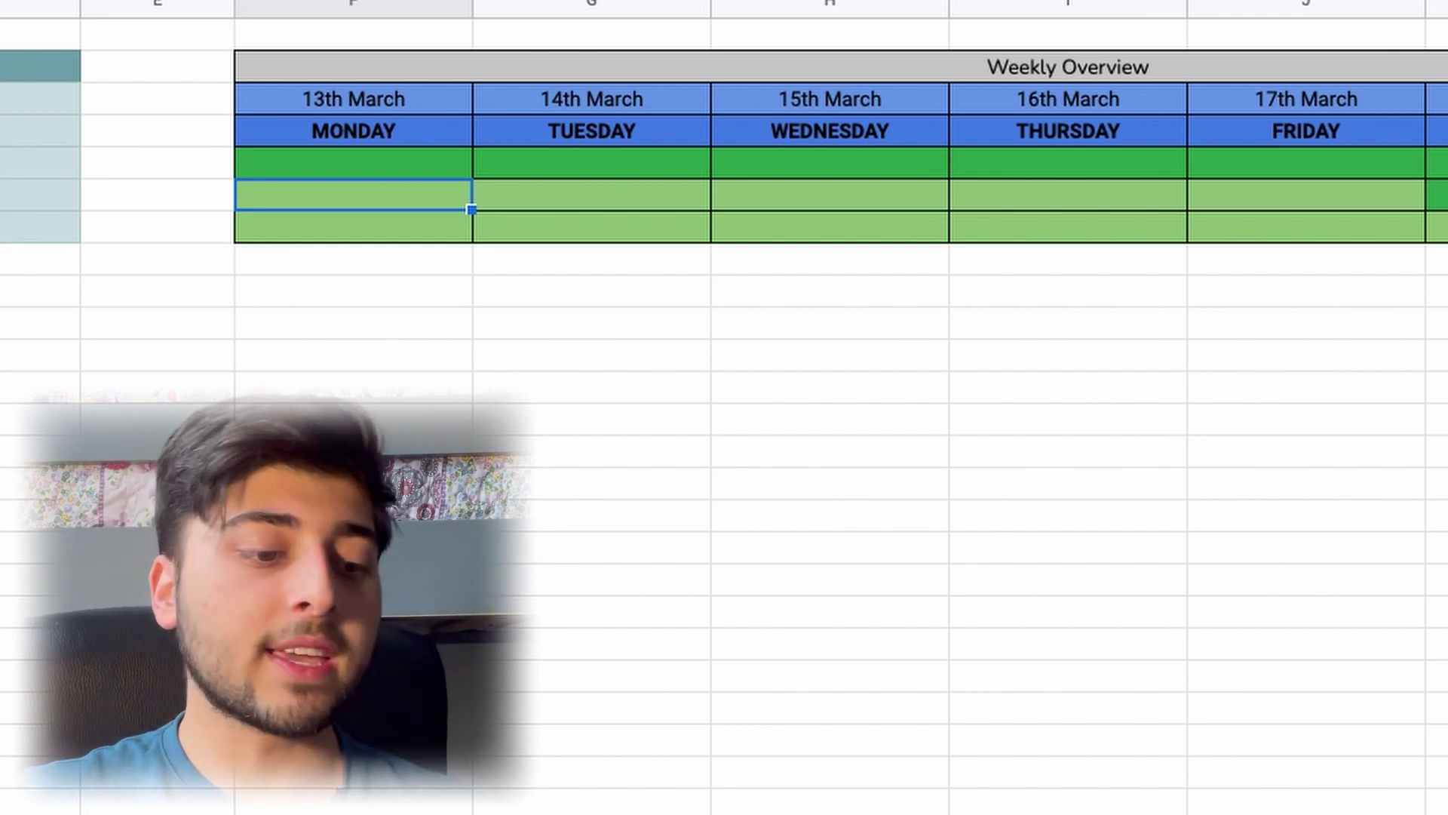
Step: Enter "DT Past Paper" and "RS Paper 1" as the first two tasks in the Weekly Dump list
{"action": "left_click_drag", "start_coordinate": [740, 62], "coordinate": [724, 226]}
{"action": "left_click", "coordinate": [727, 98]}
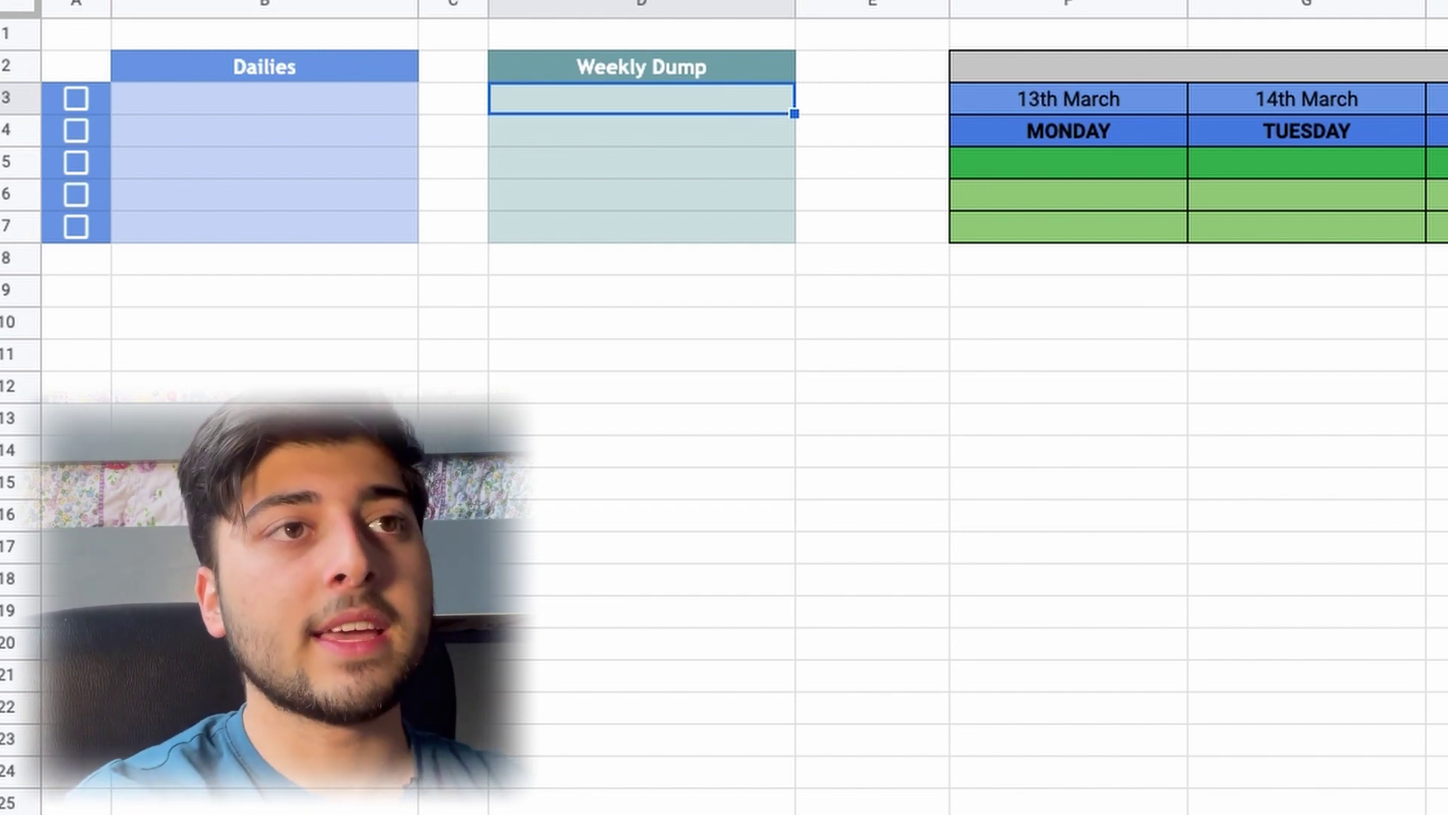
{"action": "type", "text": "DT Past P"}
{"action": "type", "text": "aper"}
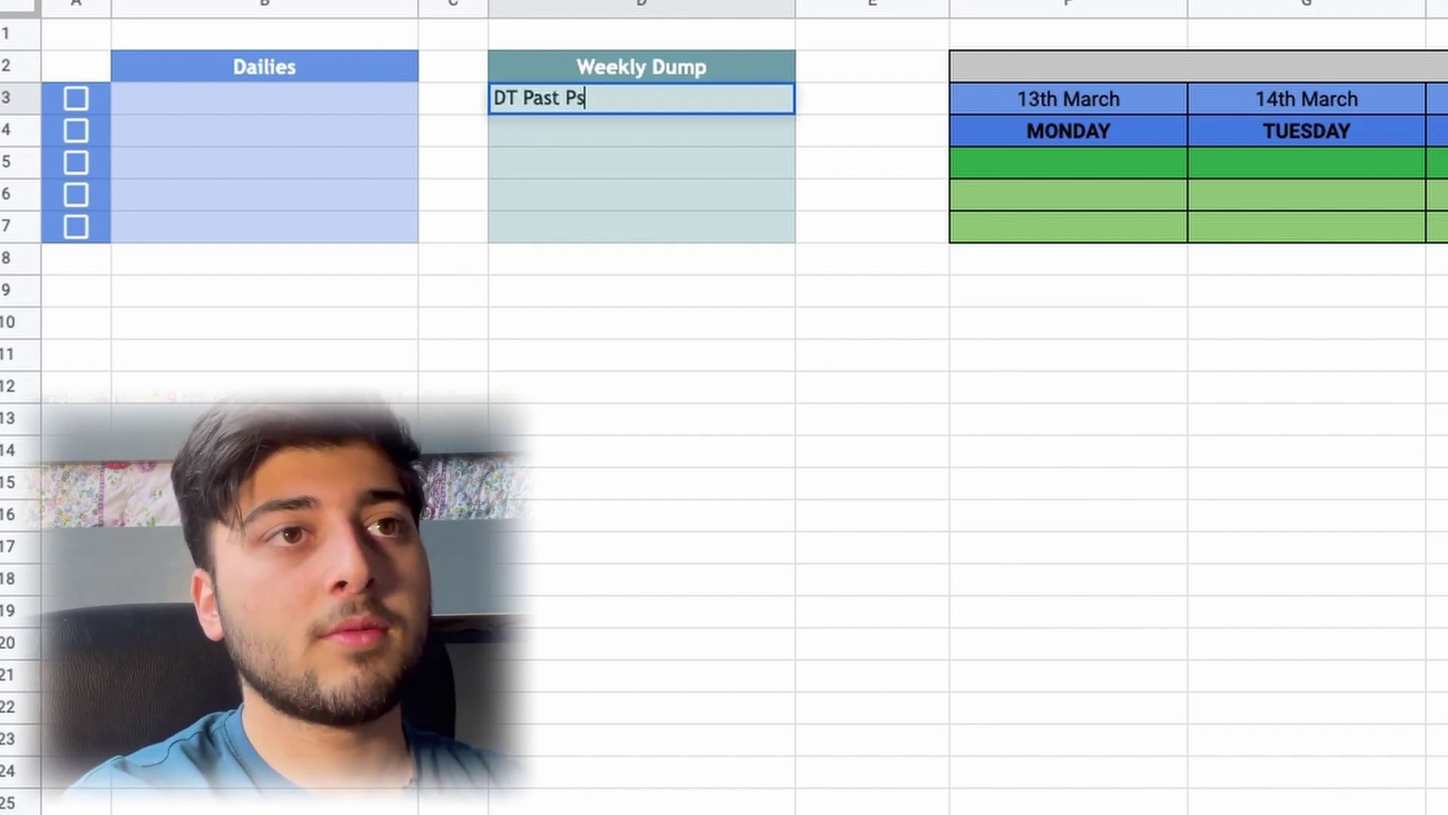
{"action": "key", "text": "Return"}
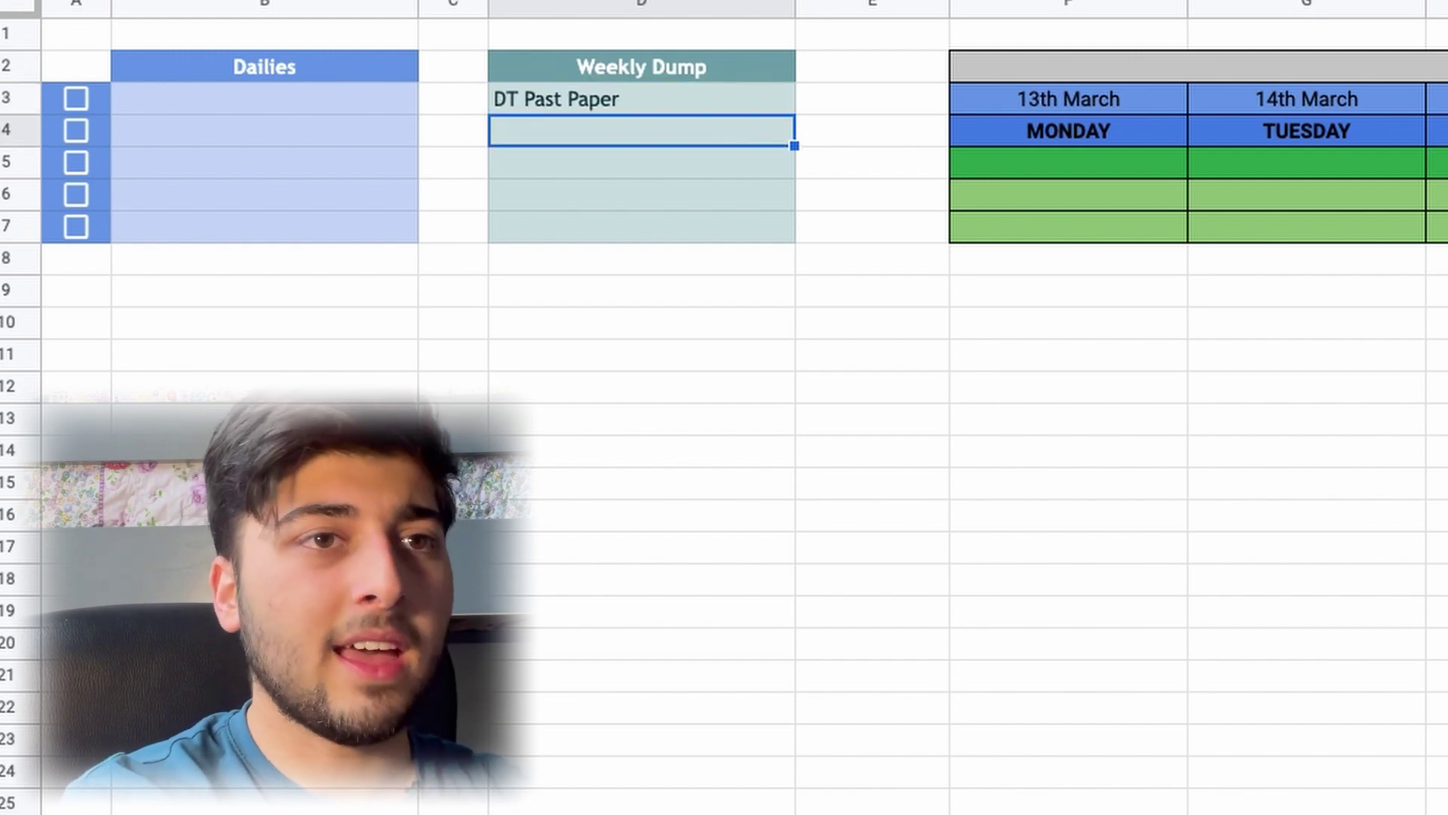
{"action": "type", "text": "RS Past"}
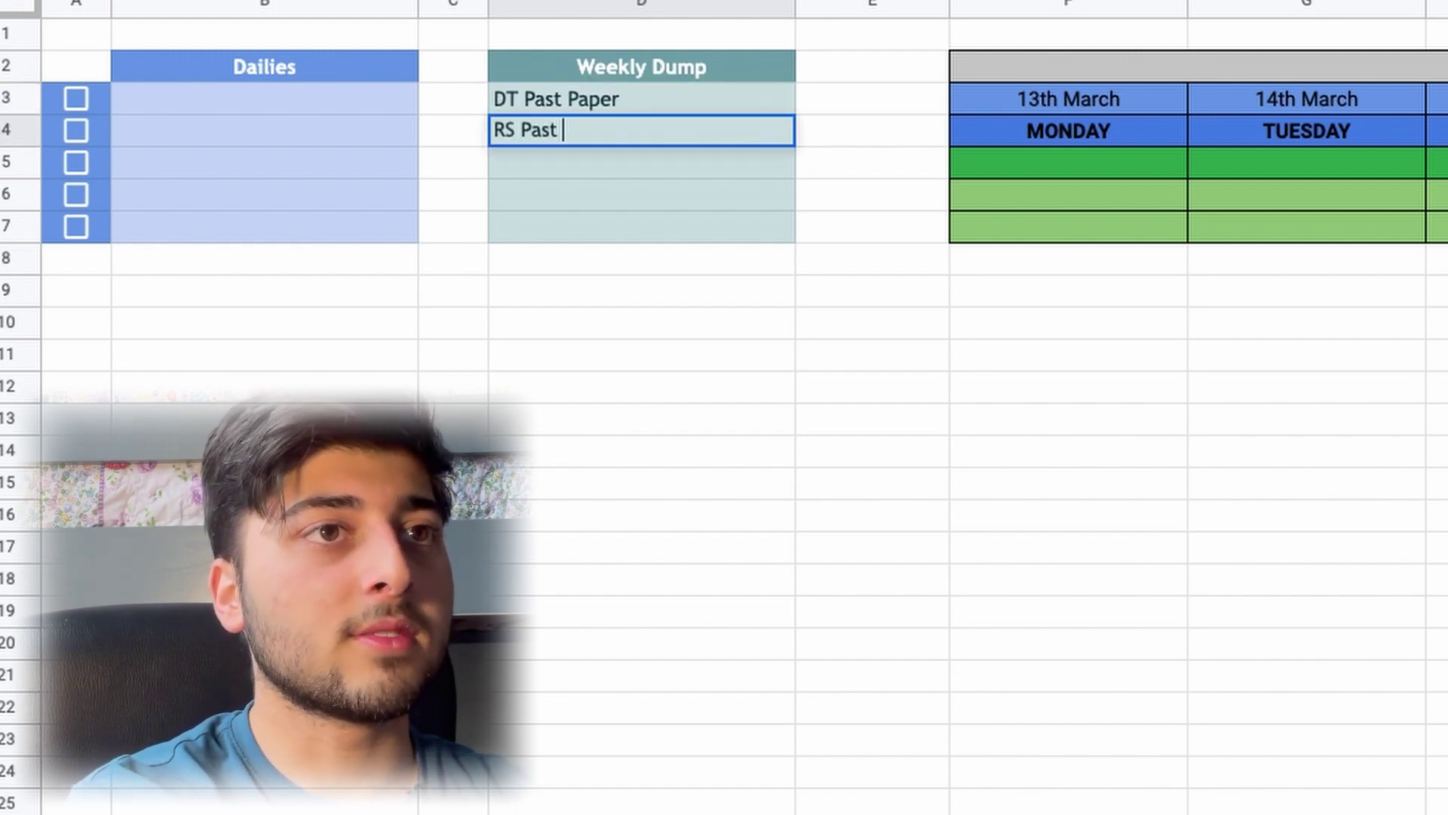
{"action": "key", "text": "BackSpace"}
{"action": "key", "text": "BackSpace"}
{"action": "key", "text": "BackSpace"}
{"action": "type", "text": "per 1"}
{"action": "key", "text": "Return"}
Step: Enter "Maths CGP Workbook", "Sequences Questions" and the placeholder "sdfjdsklsfd" as further tasks in the Weekly Dump list
{"action": "type", "text": "Math"}
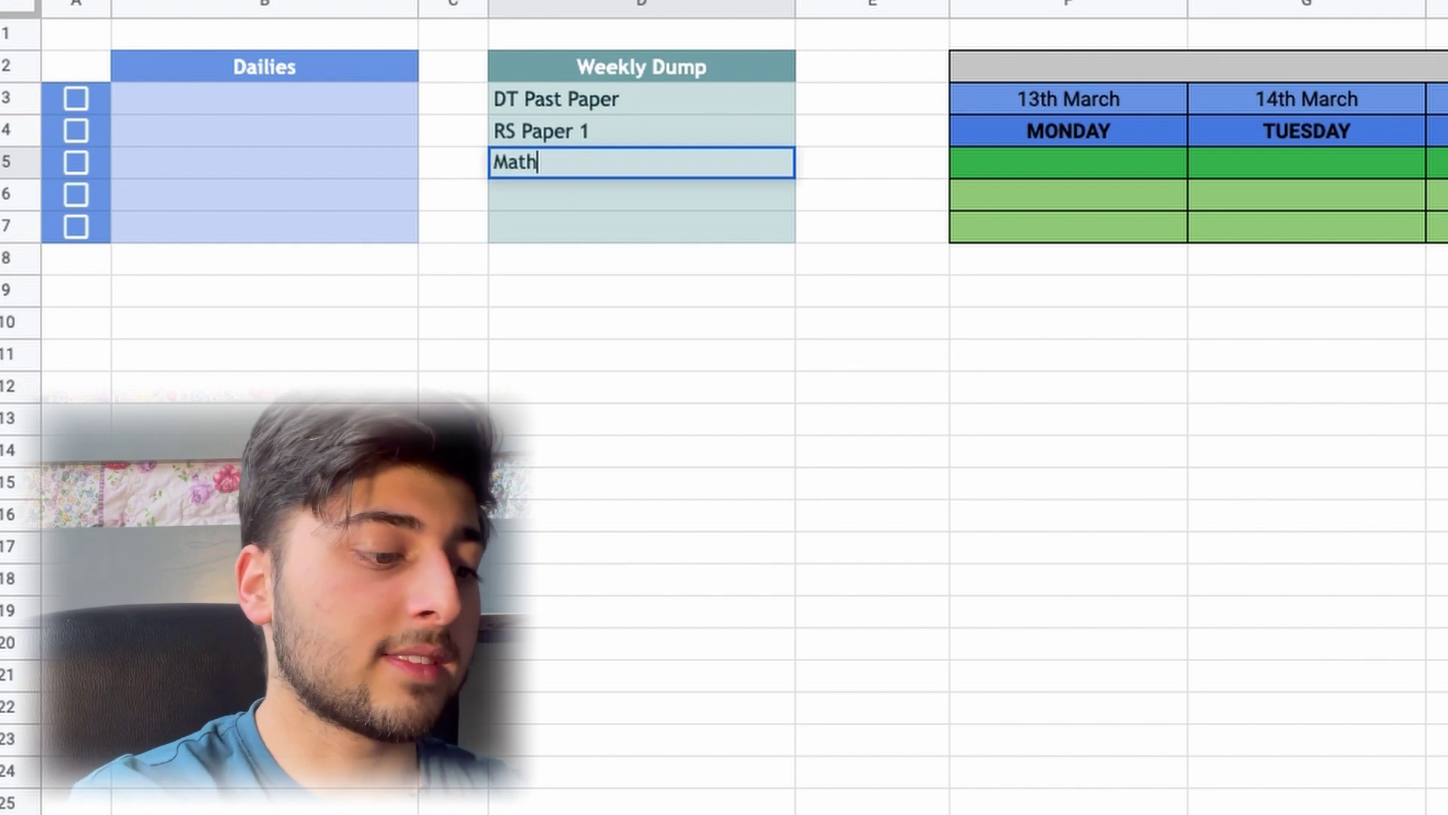
{"action": "type", "text": "s CGP"}
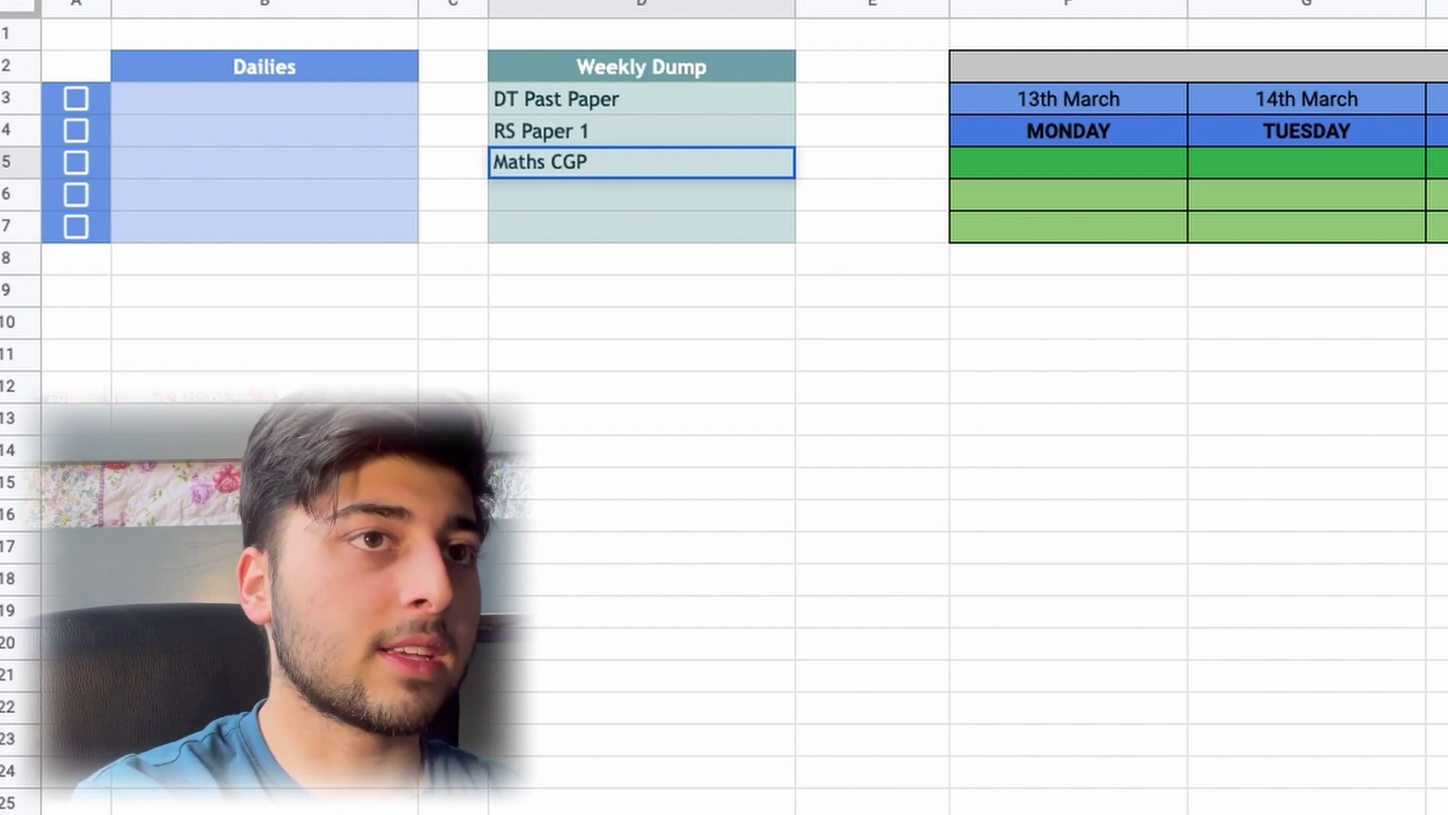
{"action": "type", "text": " Workbook"}
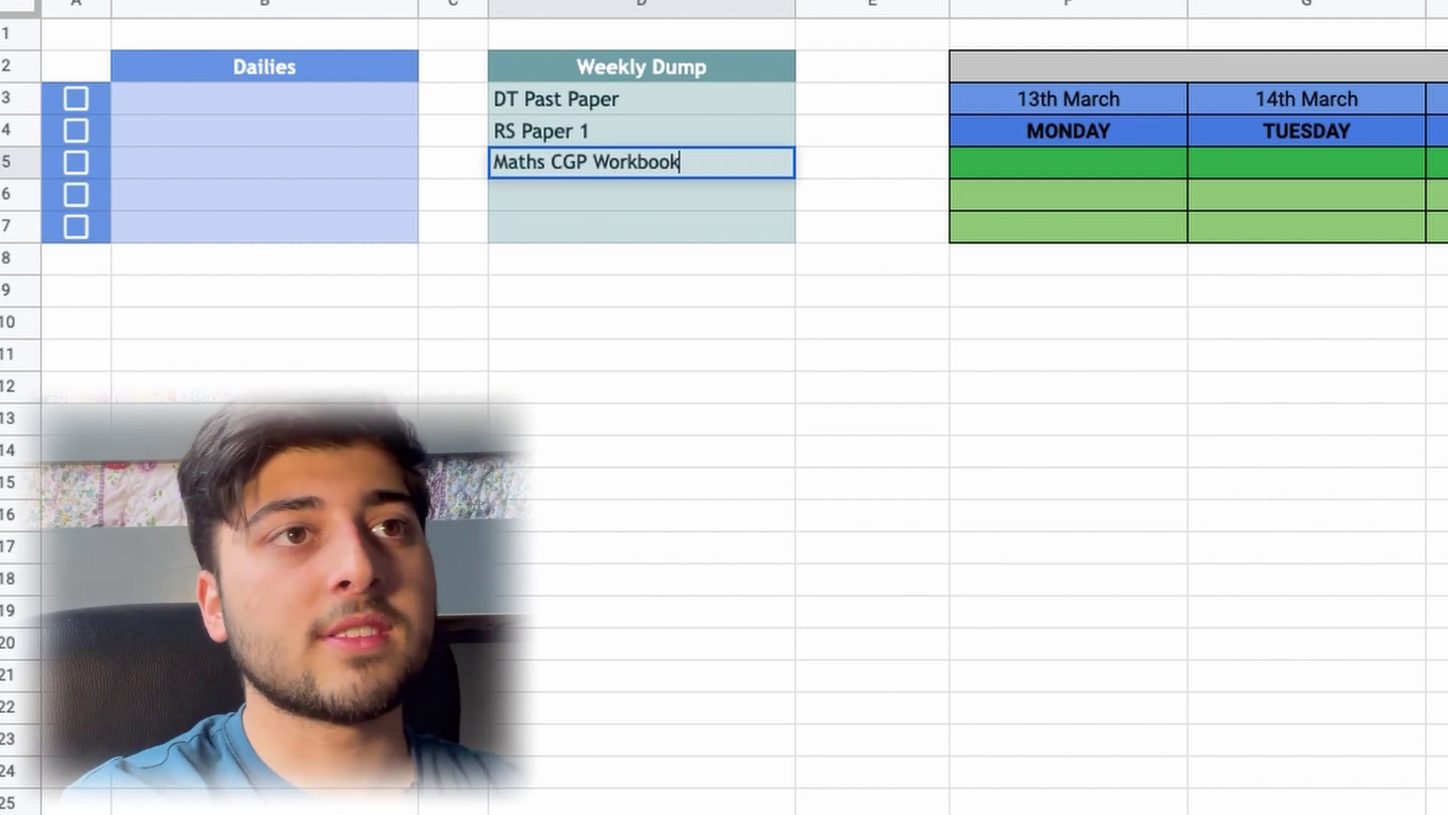
{"action": "key", "text": "Return"}
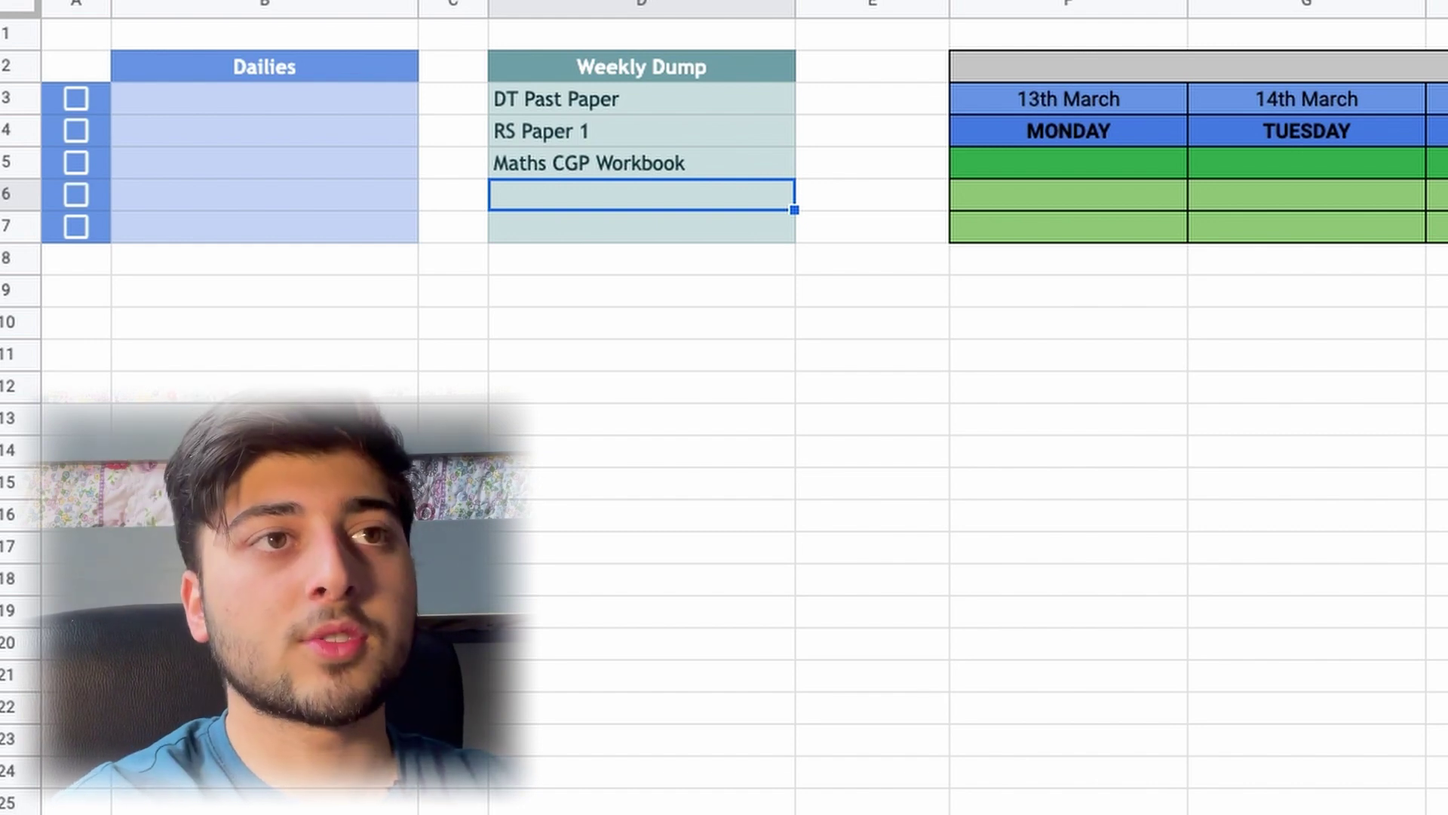
{"action": "type", "text": "Sequences Qes"}
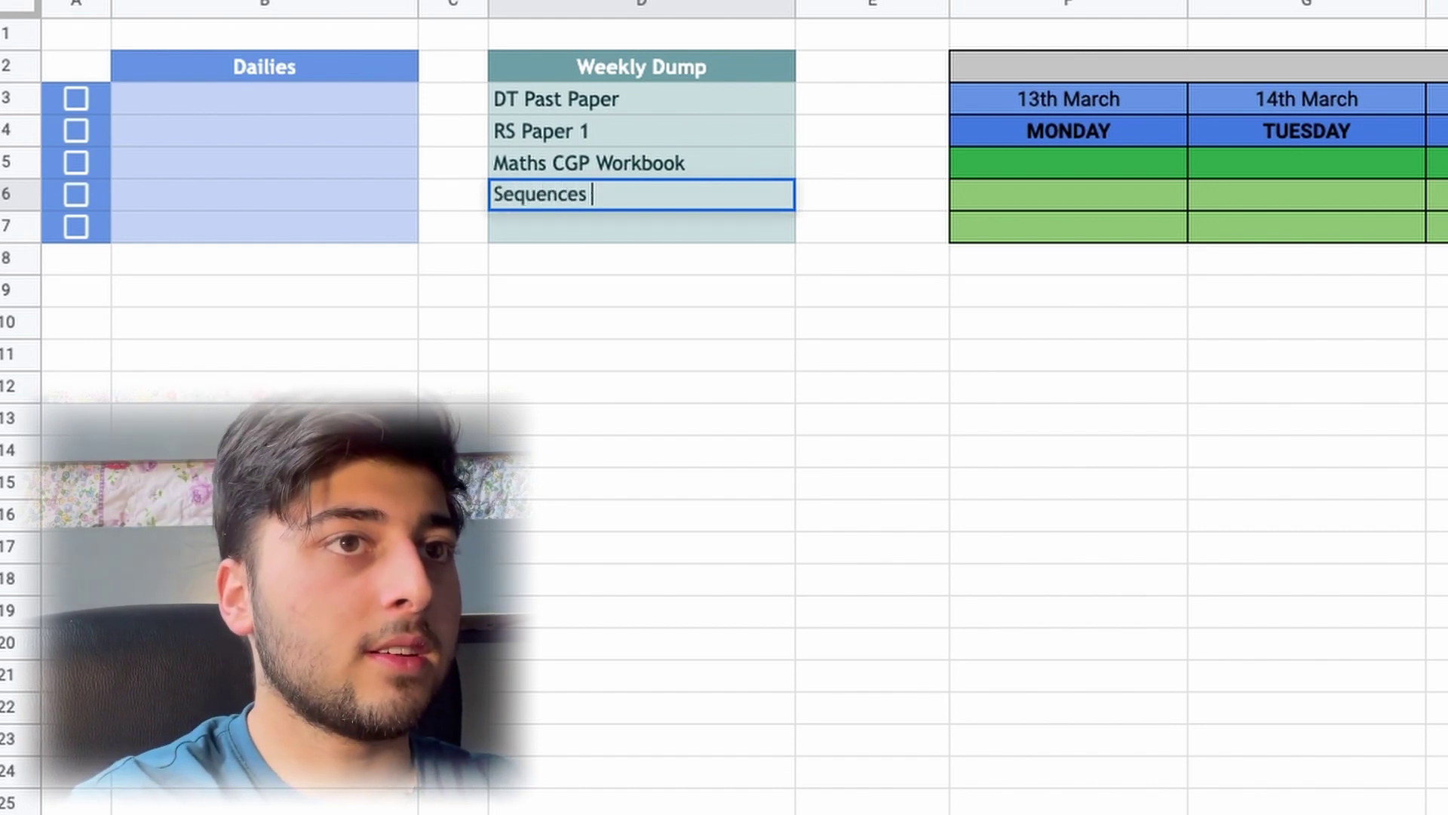
{"action": "key", "text": "BackSpace"}
{"action": "key", "text": "BackSpace"}
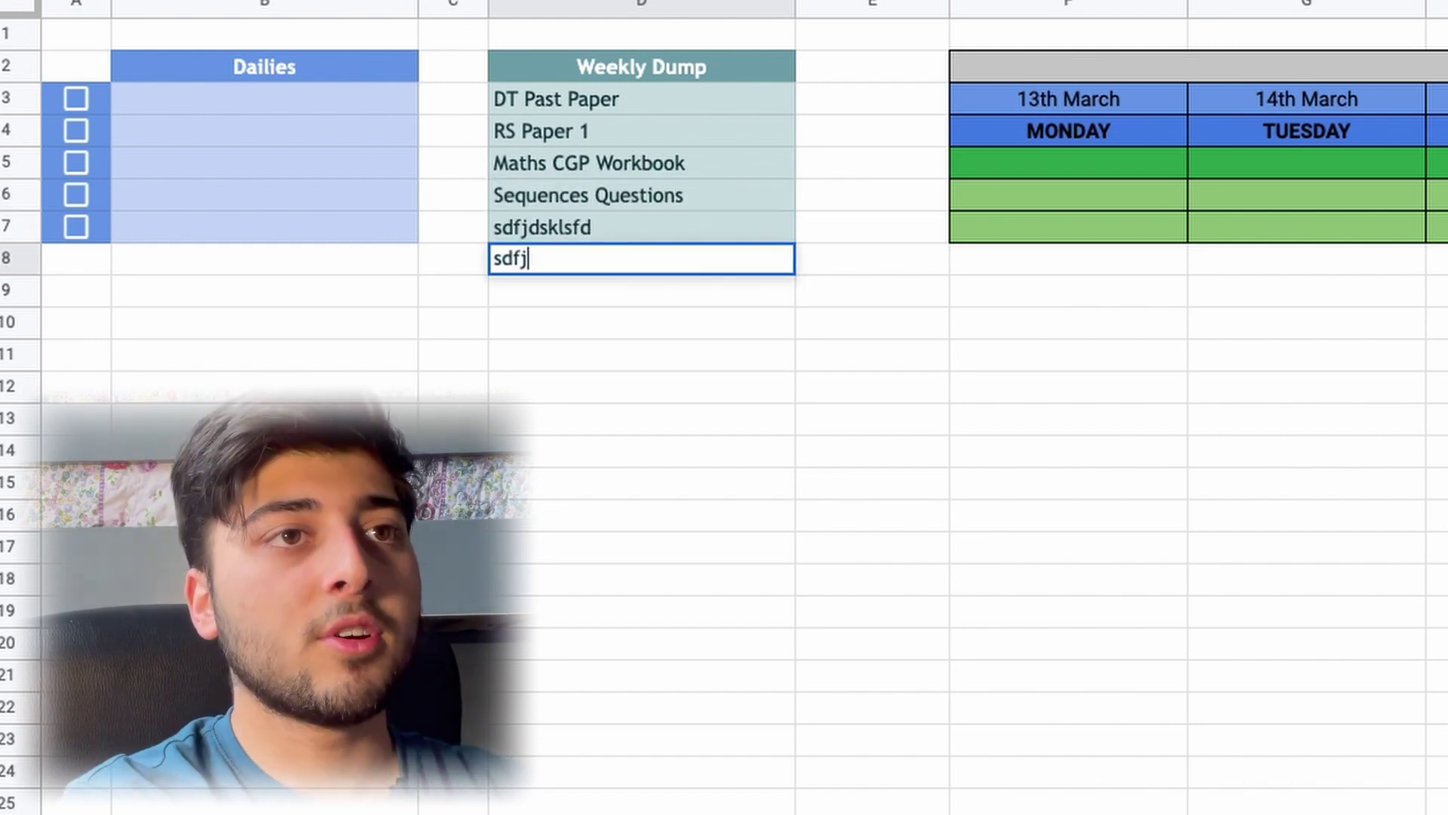
Step: Fill rows 8 to 12 below the Weekly Dump tasks with placeholder entries "sdfjklsj" and "dsffsd"
{"action": "type", "text": "klsj"}
{"action": "key", "text": "Return"}
{"action": "type", "text": "sdfjklsj"}
{"action": "key", "text": "Return"}
{"action": "type", "text": "sdfjklsj"}
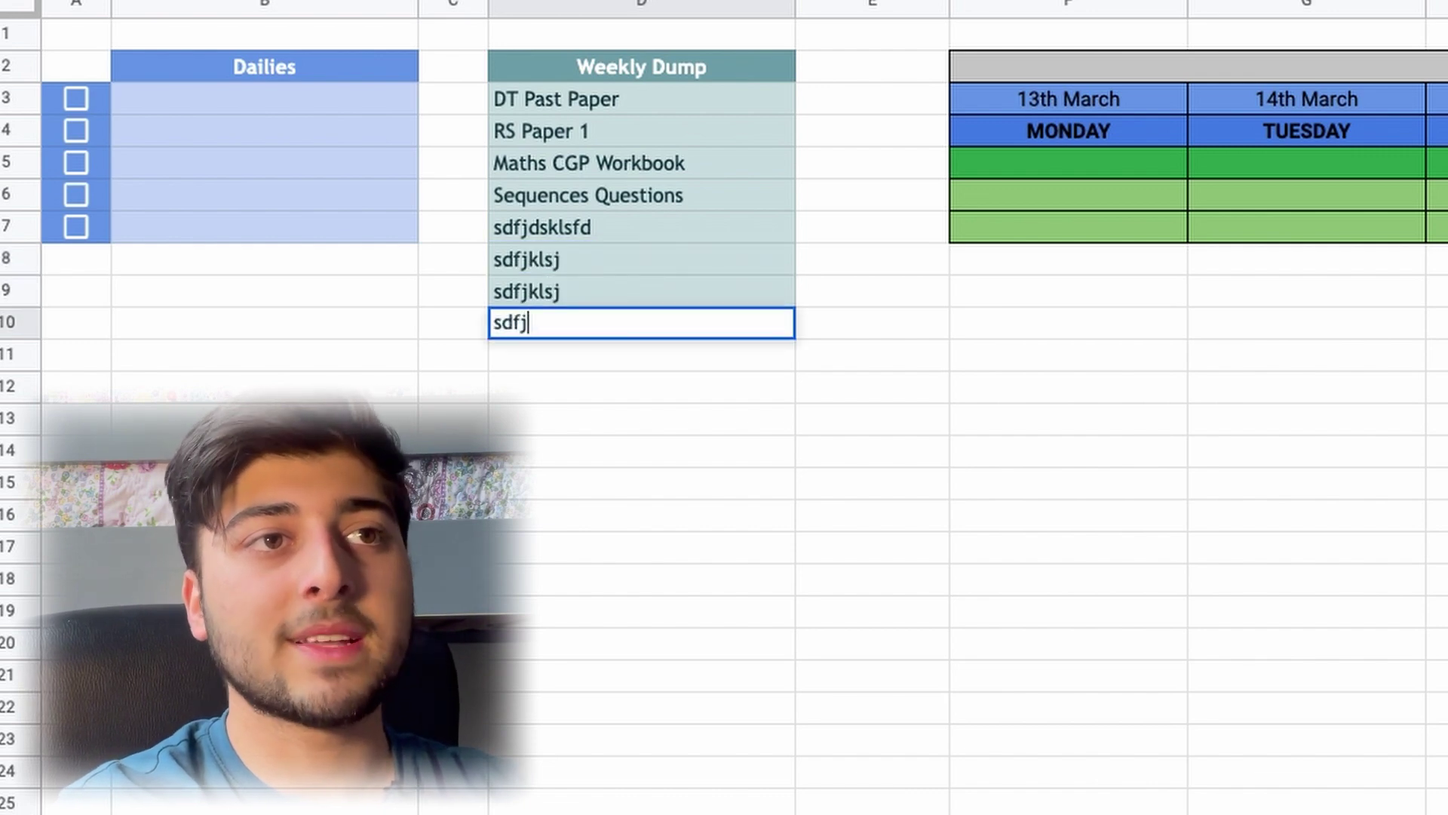
{"action": "key", "text": "Return"}
{"action": "type", "text": "sdfjklsj"}
{"action": "key", "text": "Return"}
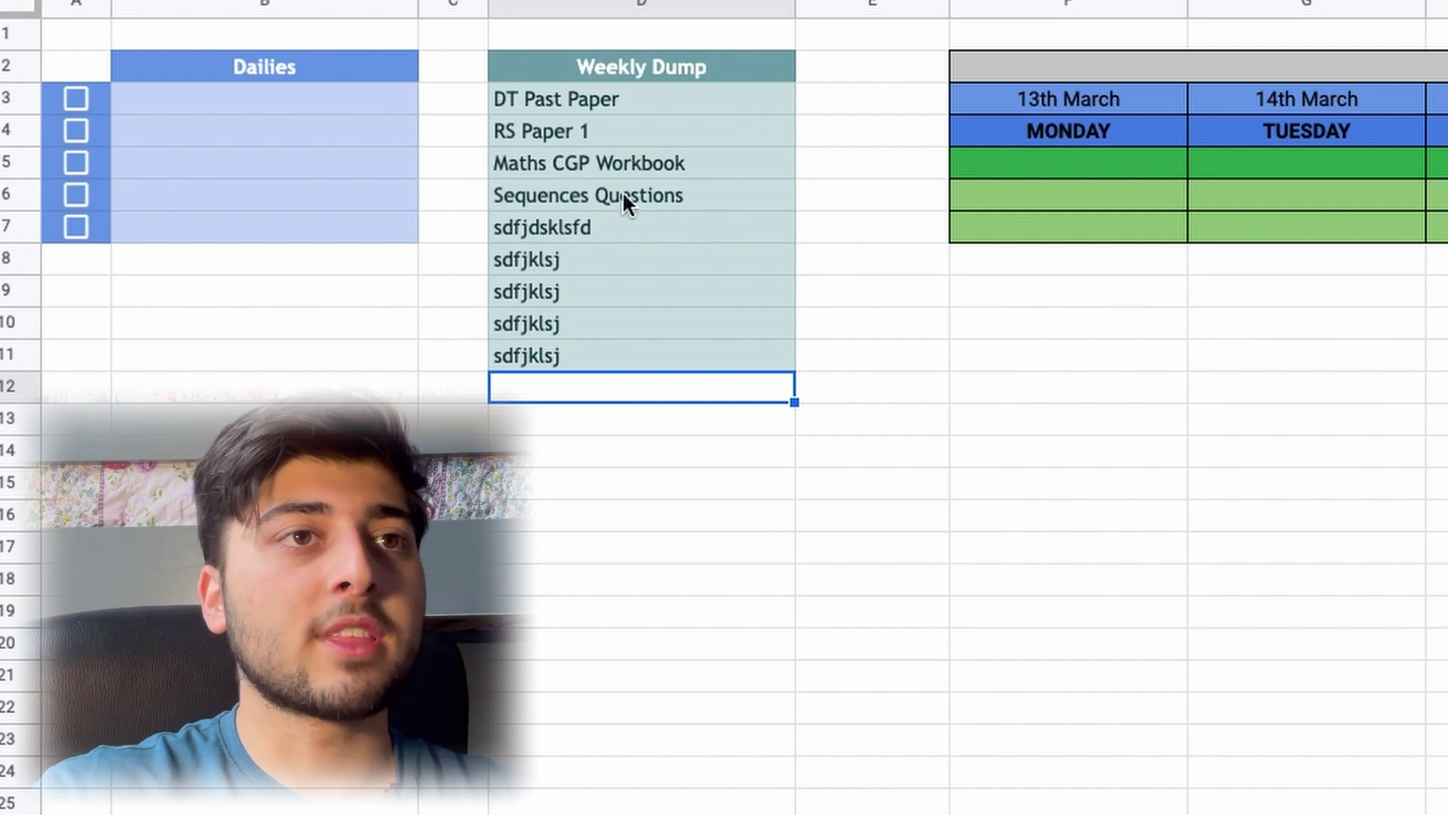
{"action": "type", "text": "dsffsd"}
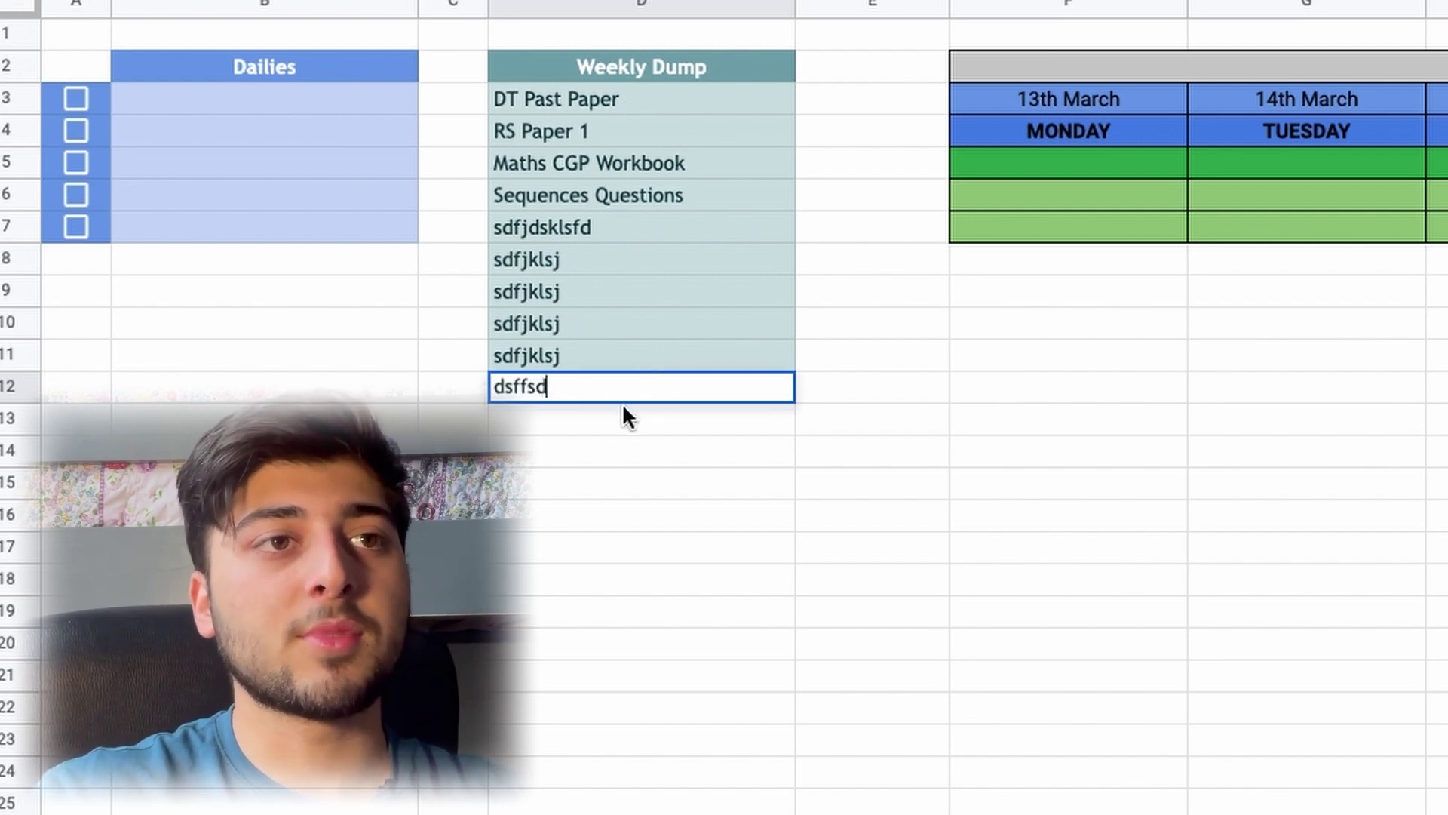
{"action": "key", "text": "Return"}
Step: Delete the placeholder entries in rows 8 to 12 of the Weekly Dump
{"action": "left_click_drag", "start_coordinate": [623, 383], "coordinate": [608, 264]}
{"action": "key", "text": "Delete"}
{"action": "left_click", "coordinate": [737, 428]}
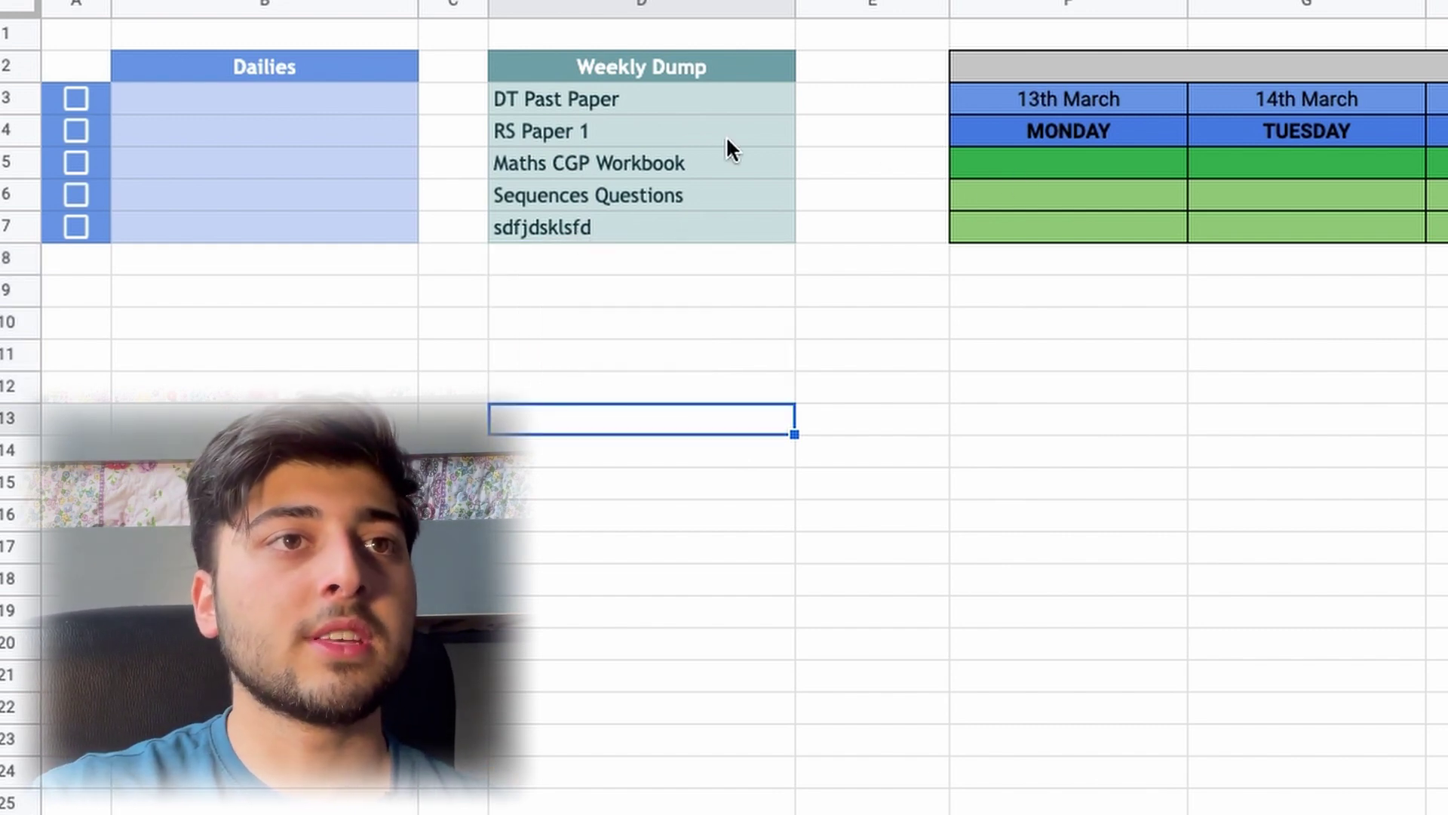
Step: Enter the placeholders "sdfddf" under Monday and "sdfdsf" under Tuesday in the first task row of the weekly overview
{"action": "left_click", "coordinate": [1142, 168]}
{"action": "key", "text": "Right"}
{"action": "key", "text": "Right"}
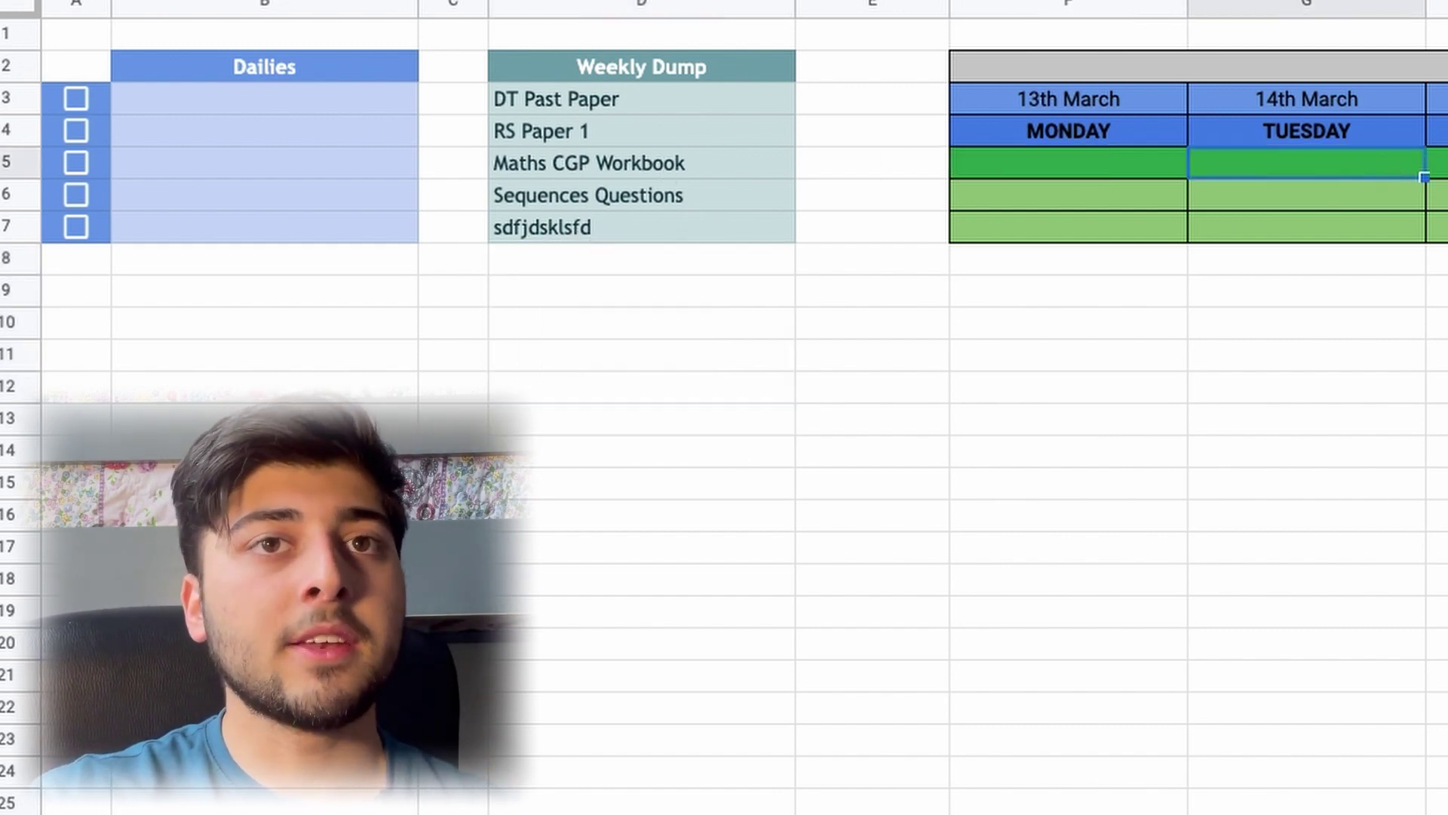
{"action": "left_click", "coordinate": [1097, 161]}
{"action": "type", "text": "sdfddf"}
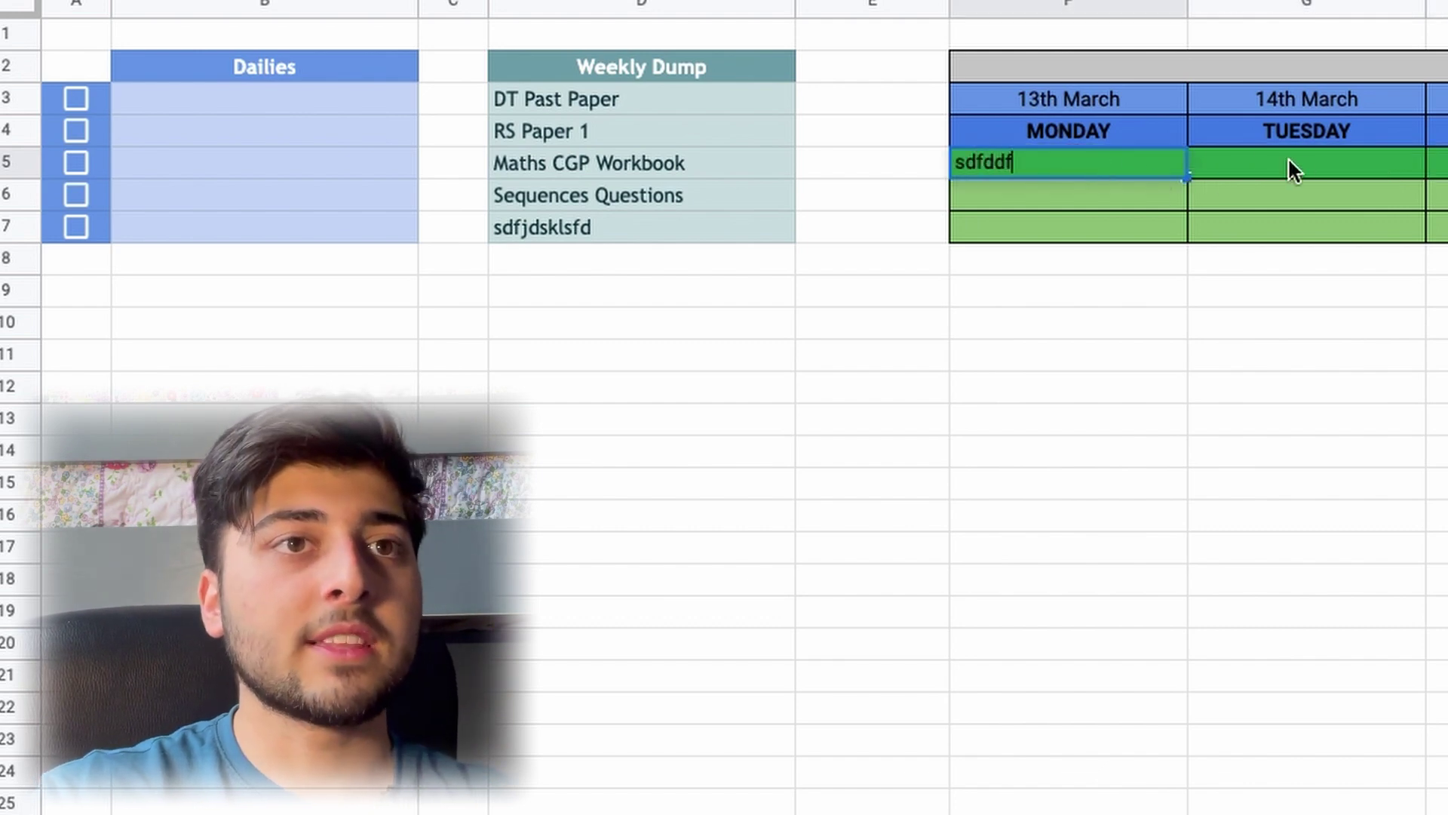
{"action": "left_click", "coordinate": [1289, 162]}
{"action": "type", "text": "sdfdsf"}
{"action": "key", "text": "Tab"}
{"action": "type", "text": "sd"}
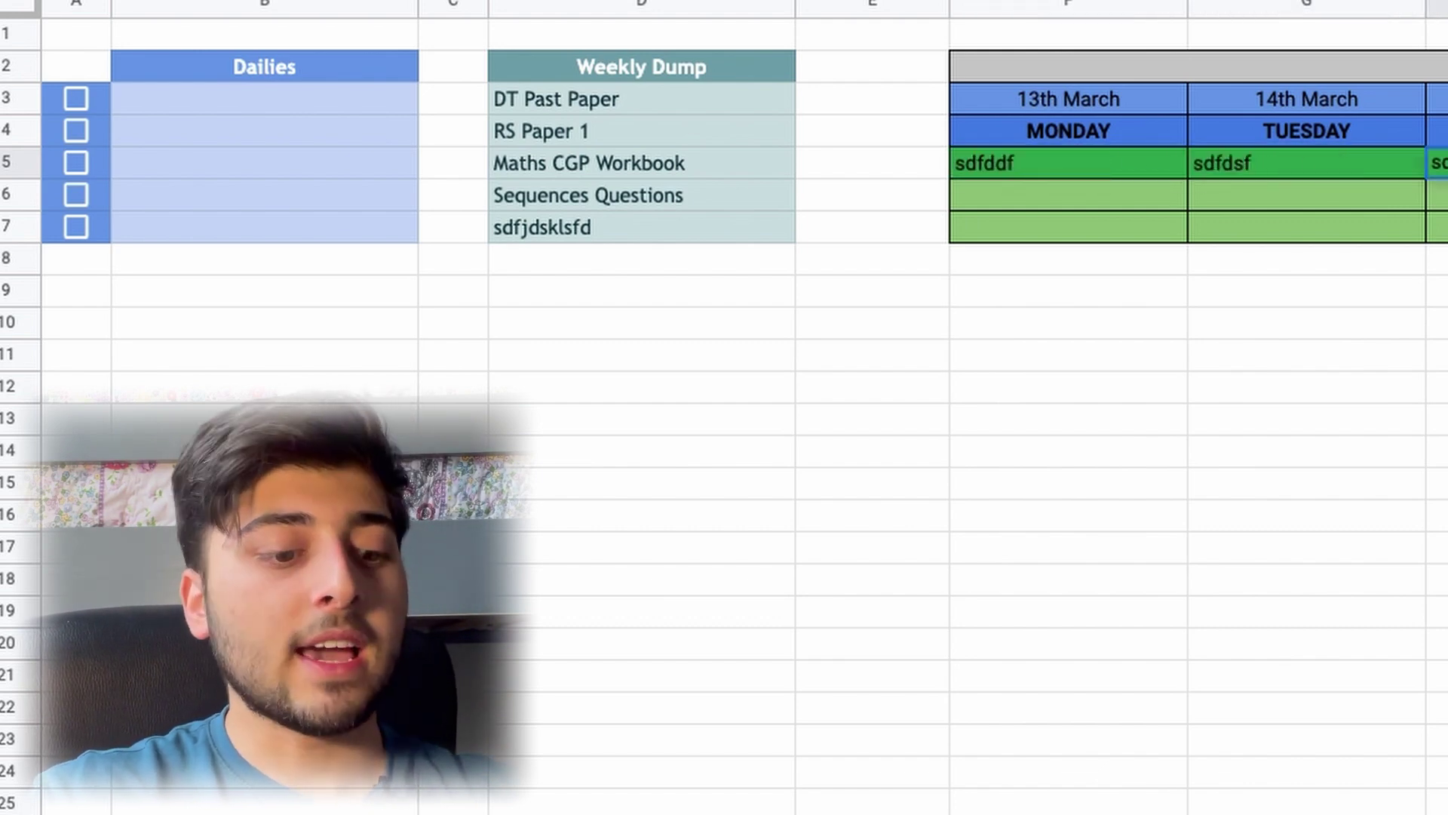
{"action": "key", "text": "Escape"}
Step: Clear the placeholder tasks under Tuesday and Monday in the weekly overview
{"action": "left_click", "coordinate": [1230, 173]}
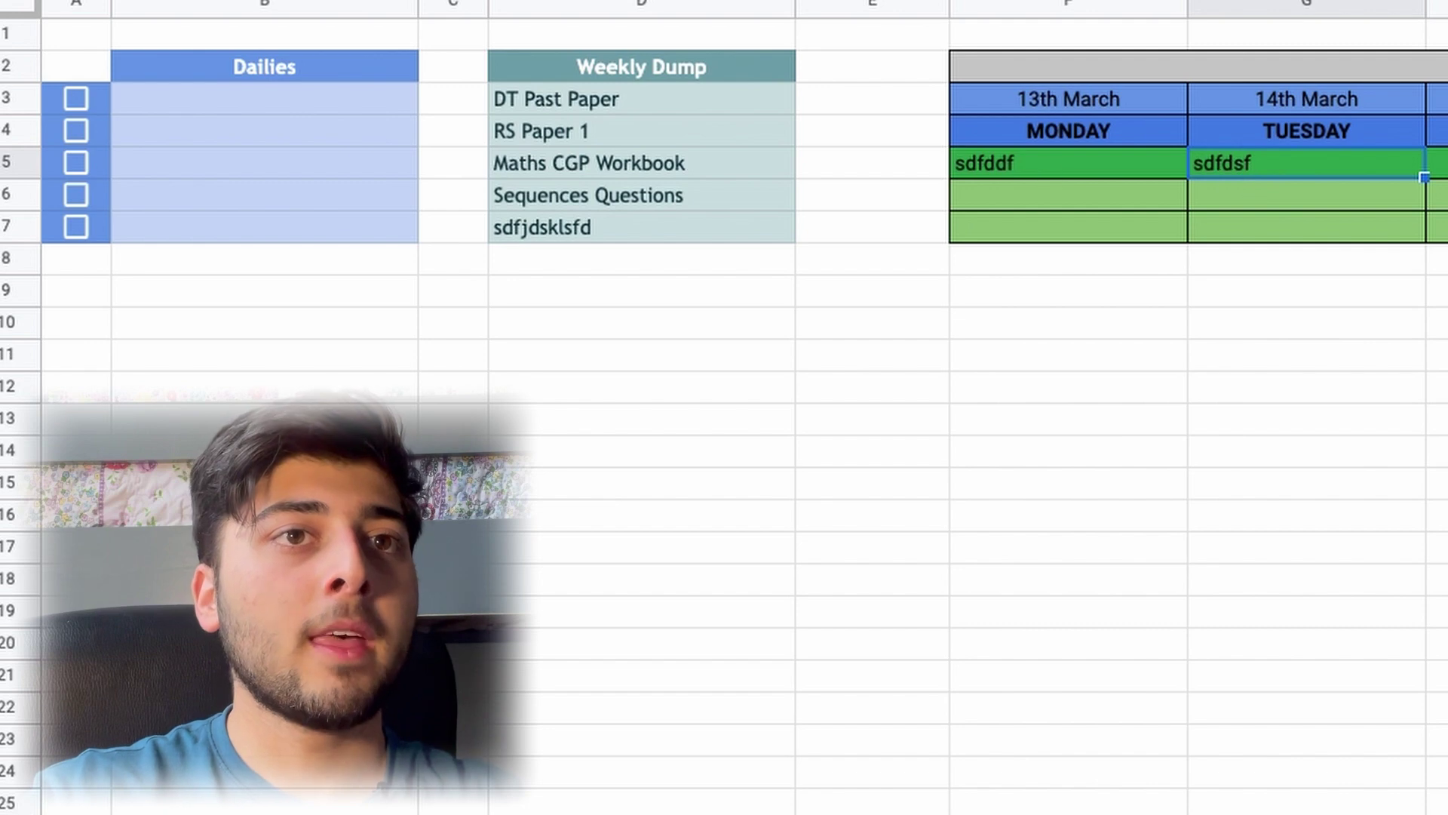
{"action": "key", "text": "Delete"}
{"action": "left_click", "coordinate": [1108, 162]}
{"action": "key", "text": "Delete"}
Step: Enter "Flash cards 20" as the first task in the Dailies list
{"action": "left_click", "coordinate": [276, 100]}
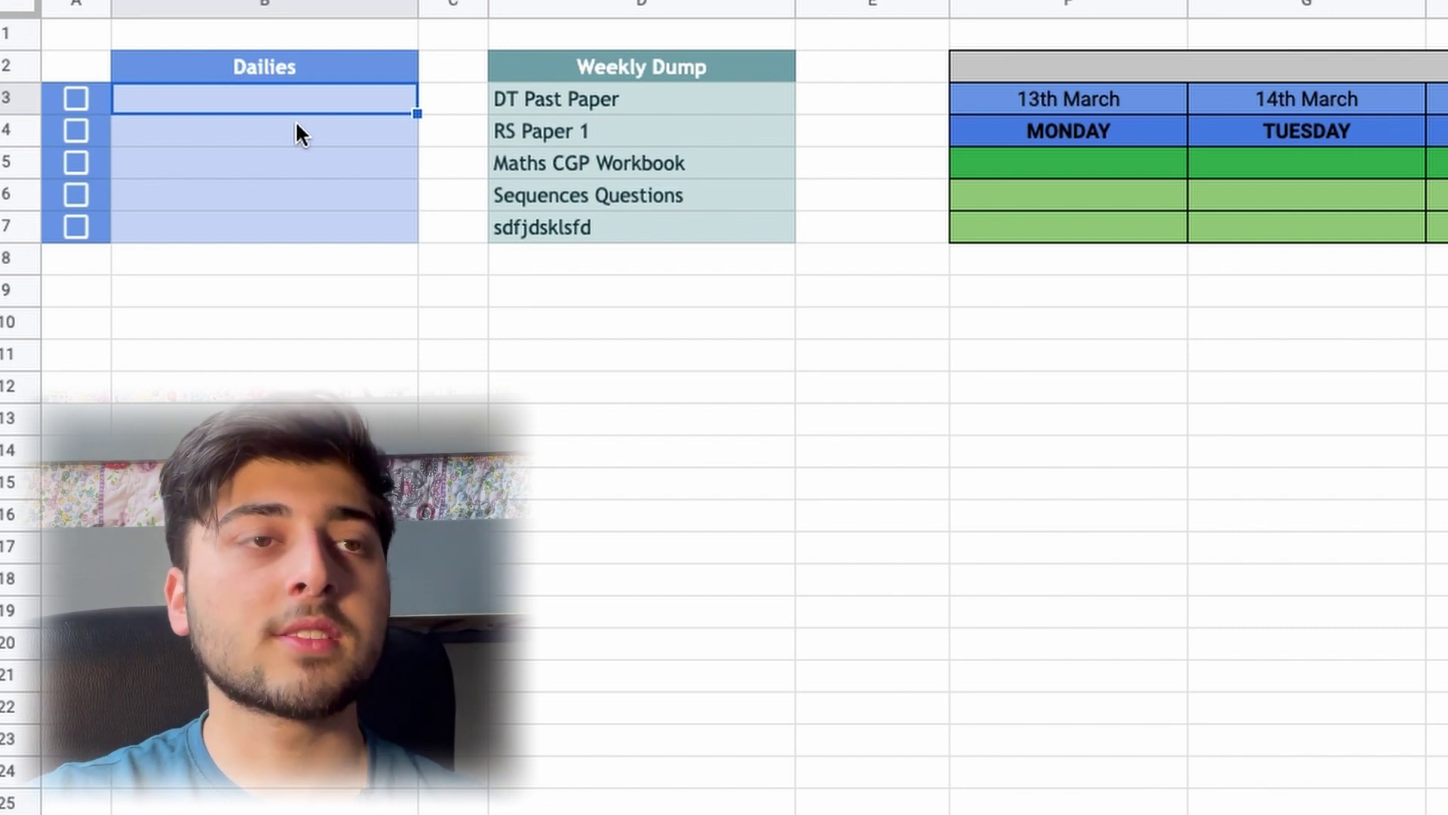
{"action": "type", "text": "Flash cards 20"}
{"action": "key", "text": "Return"}
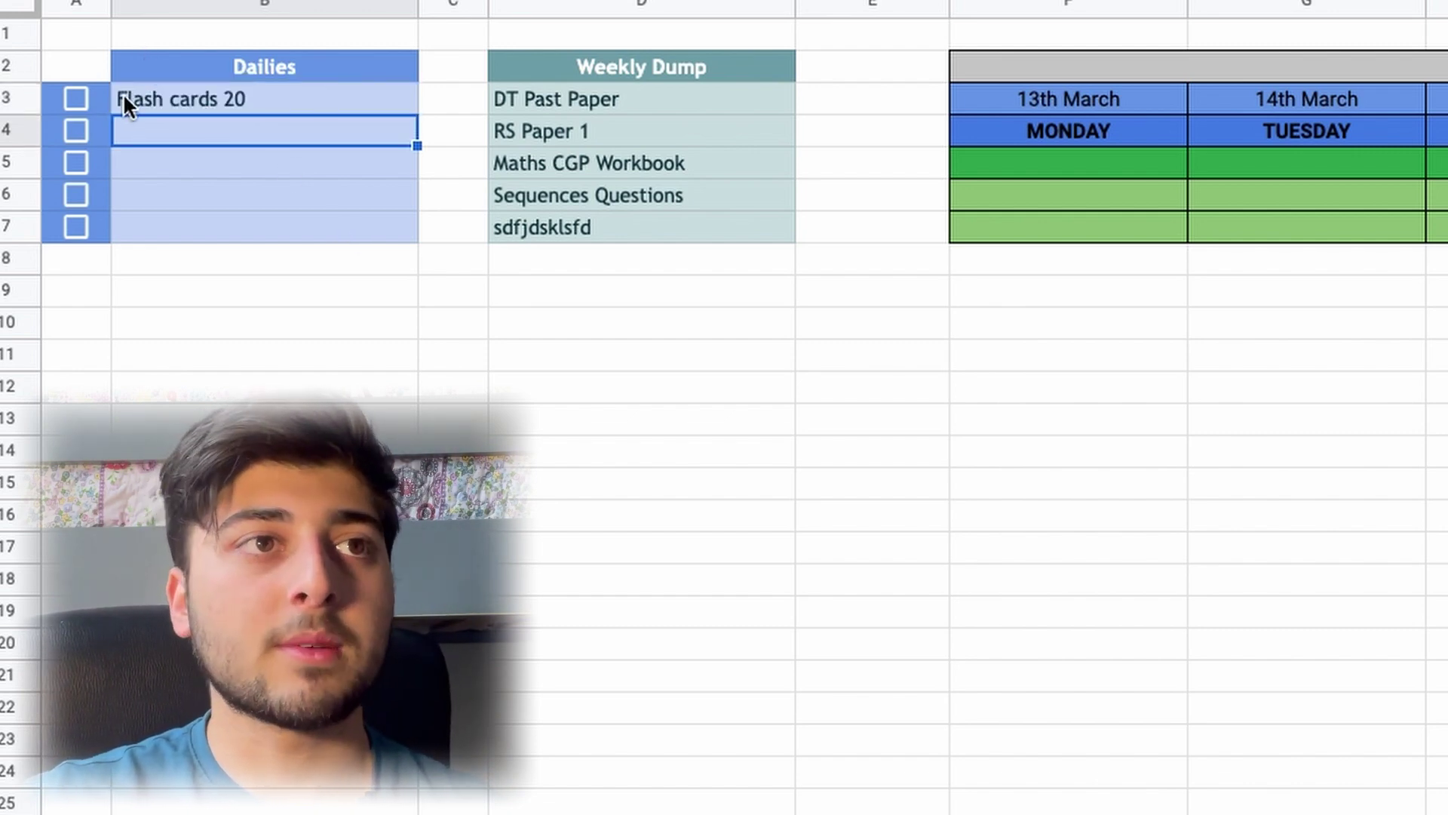
Step: Tick the first two Dailies checkboxes as a demonstration and untick both again
{"action": "left_click", "coordinate": [76, 98]}
{"action": "left_click", "coordinate": [78, 129]}
{"action": "left_click", "coordinate": [76, 100]}
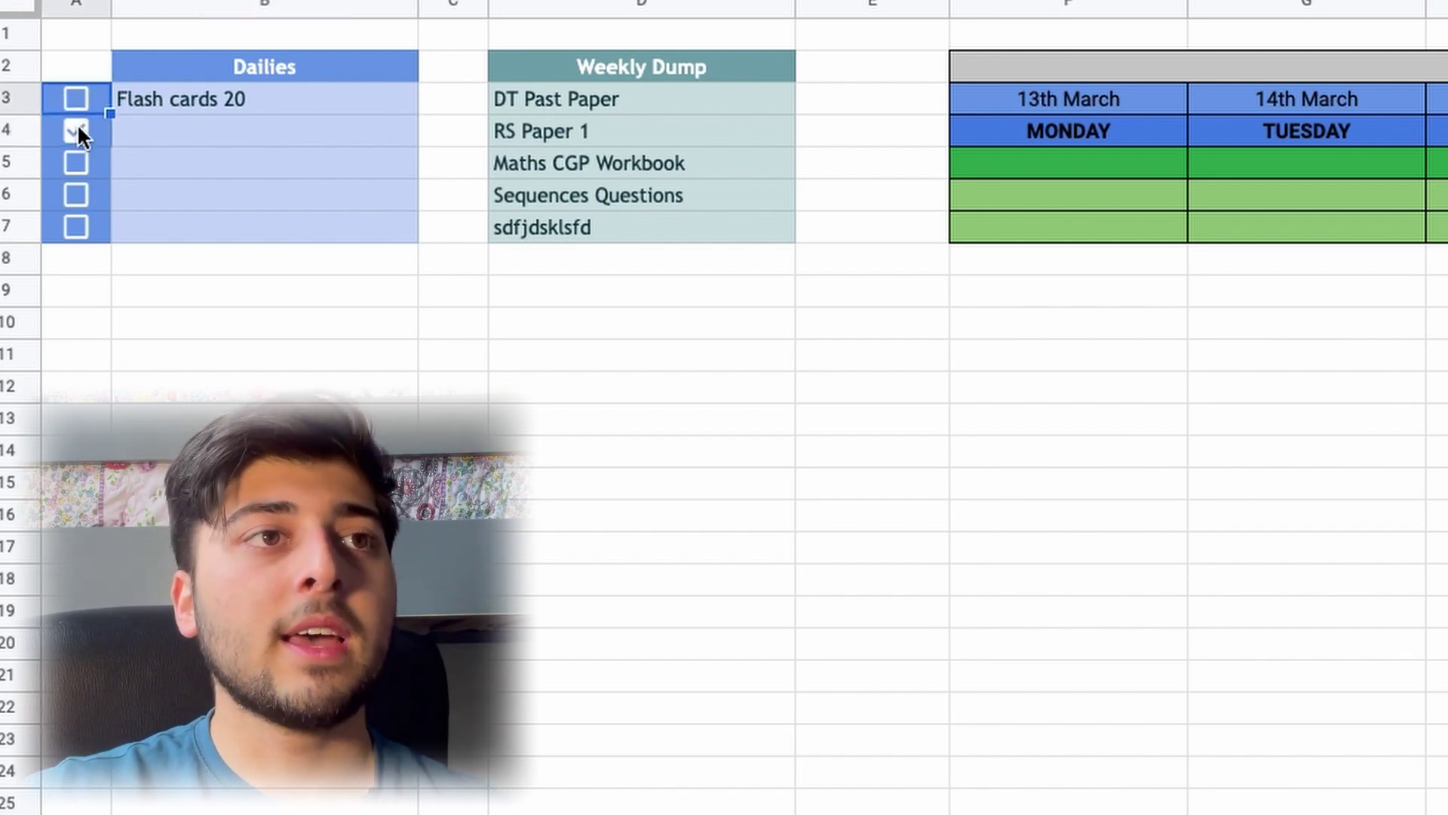
{"action": "left_click", "coordinate": [77, 130]}
{"action": "left_click", "coordinate": [198, 114]}
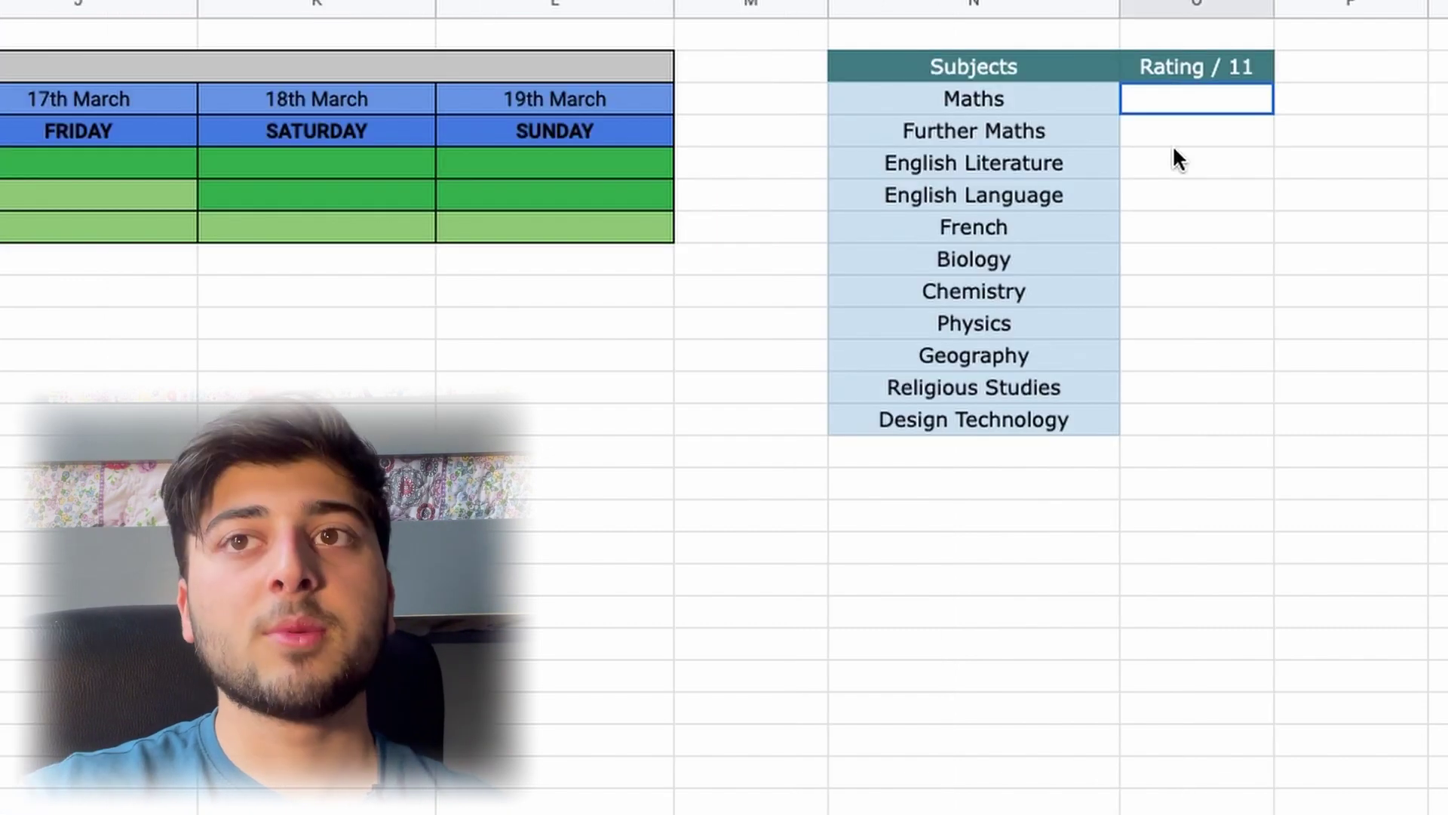
Step: Examine the Subjects table and its empty Rating / 11 column from Maths to Design Technology
{"action": "left_click_drag", "start_coordinate": [1173, 152], "coordinate": [1180, 411]}
{"action": "left_click", "coordinate": [1092, 392]}
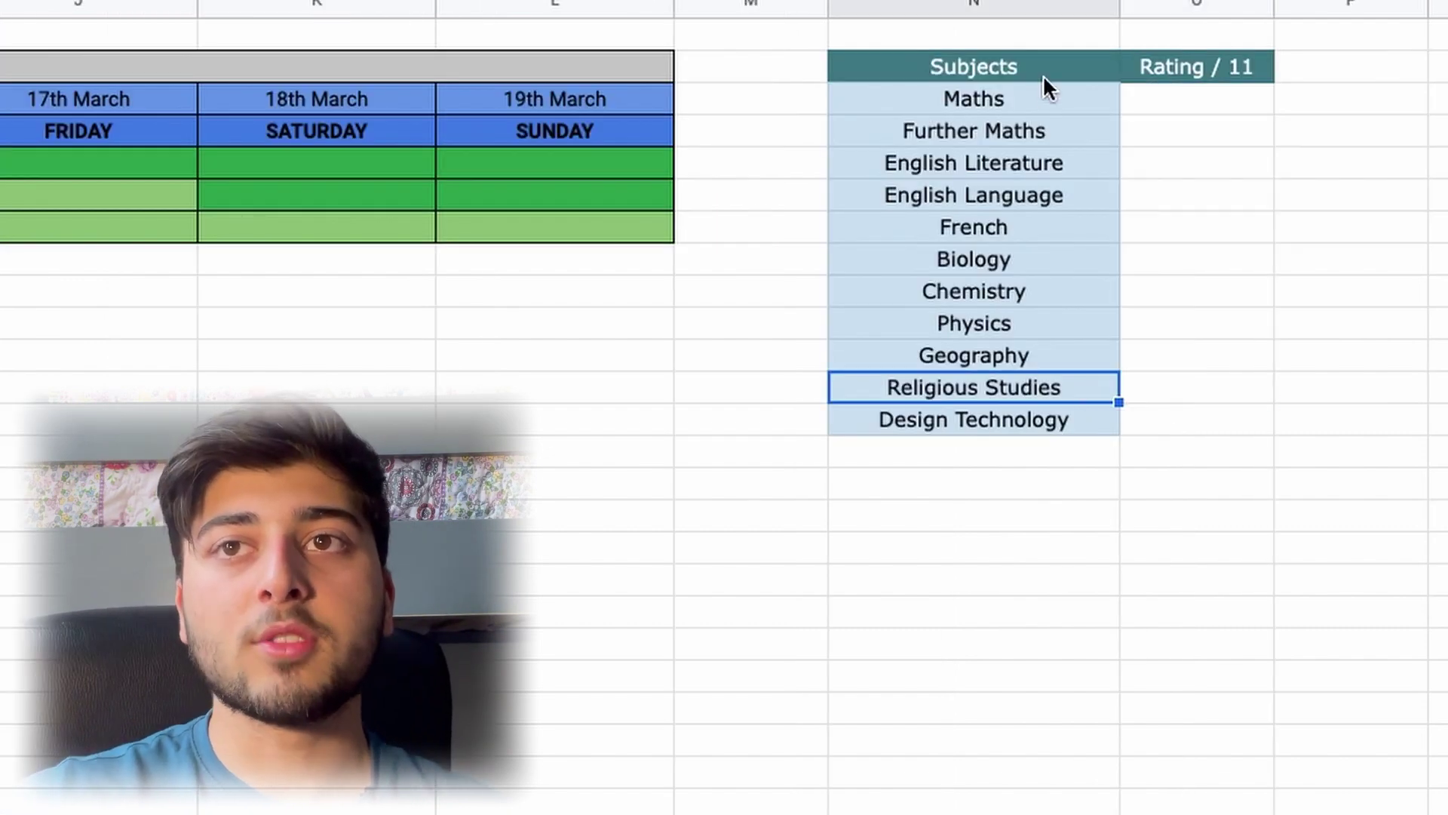
{"action": "left_click_drag", "start_coordinate": [1044, 75], "coordinate": [1198, 427]}
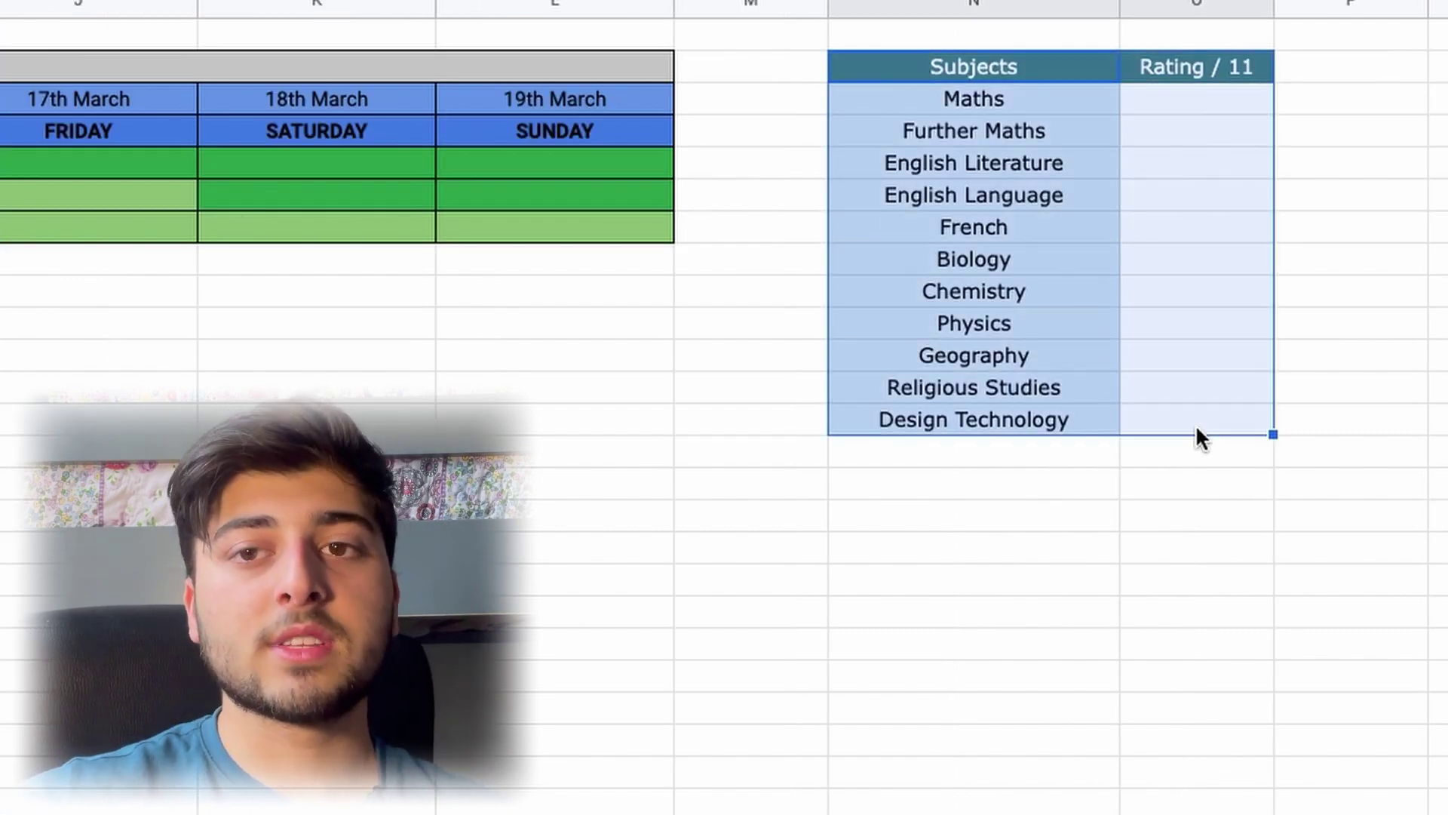
{"action": "left_click", "coordinate": [1199, 286]}
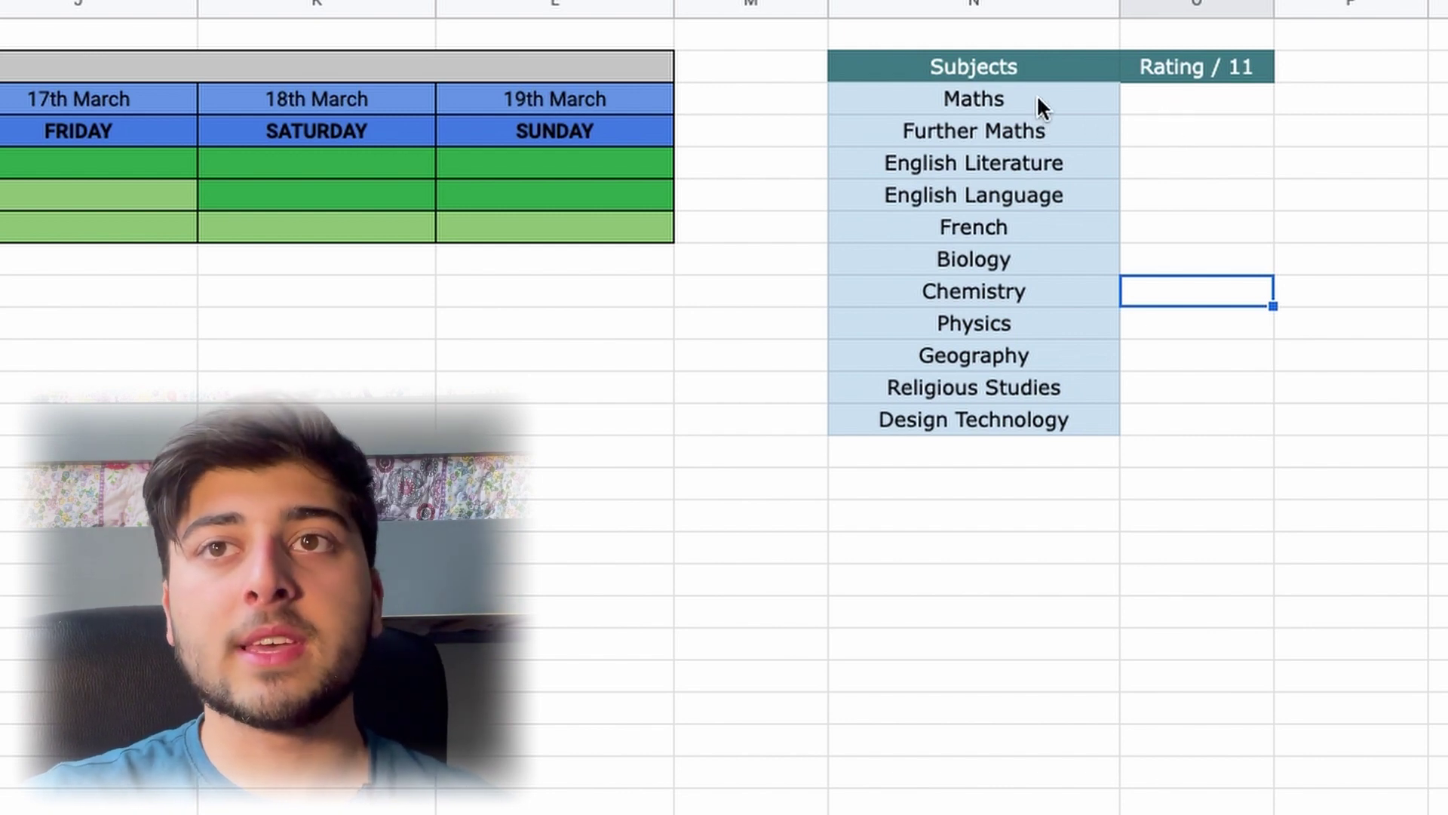
{"action": "left_click_drag", "start_coordinate": [1038, 100], "coordinate": [1048, 421]}
{"action": "left_click", "coordinate": [1207, 94]}
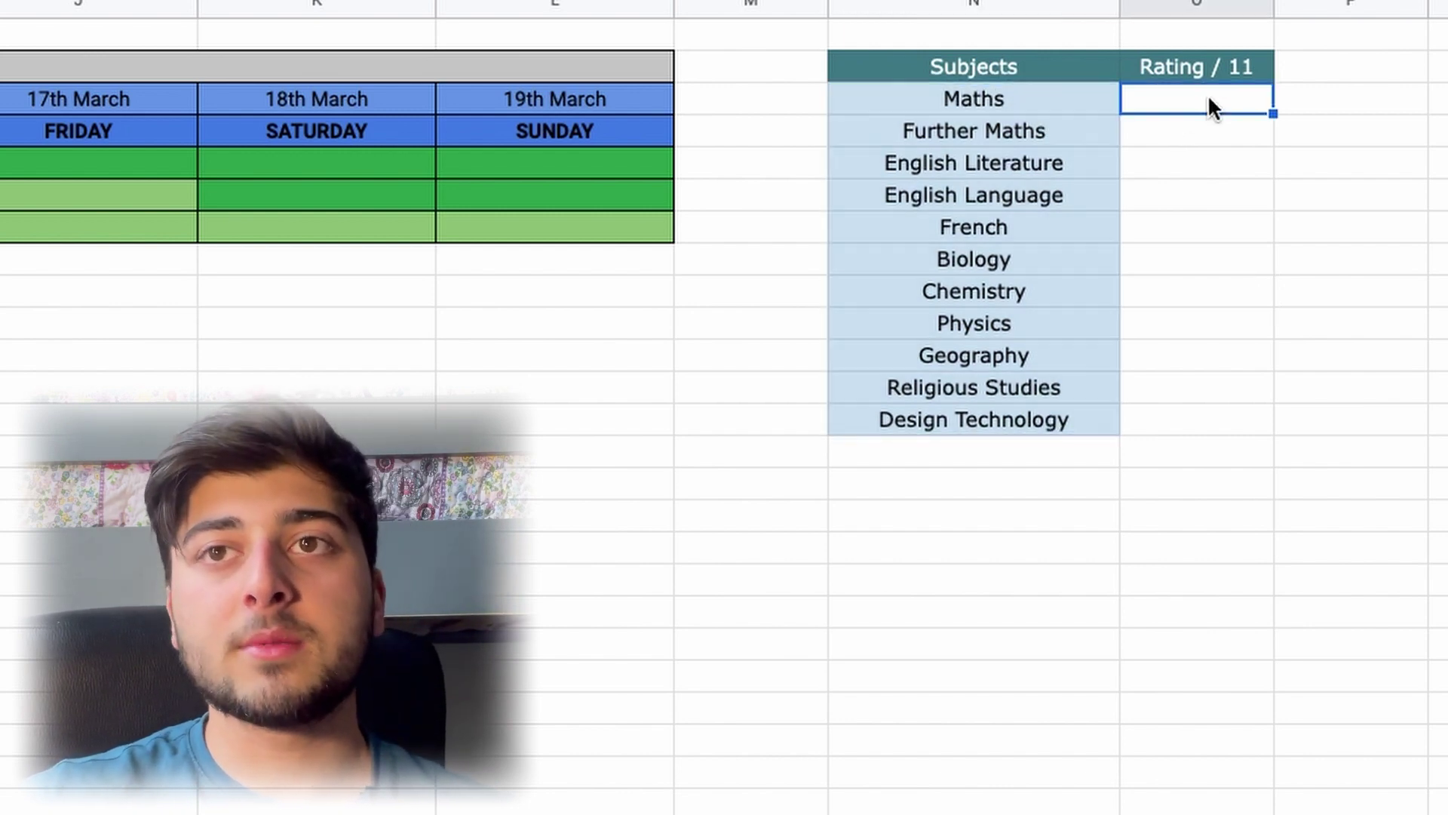
{"action": "key", "text": "Down"}
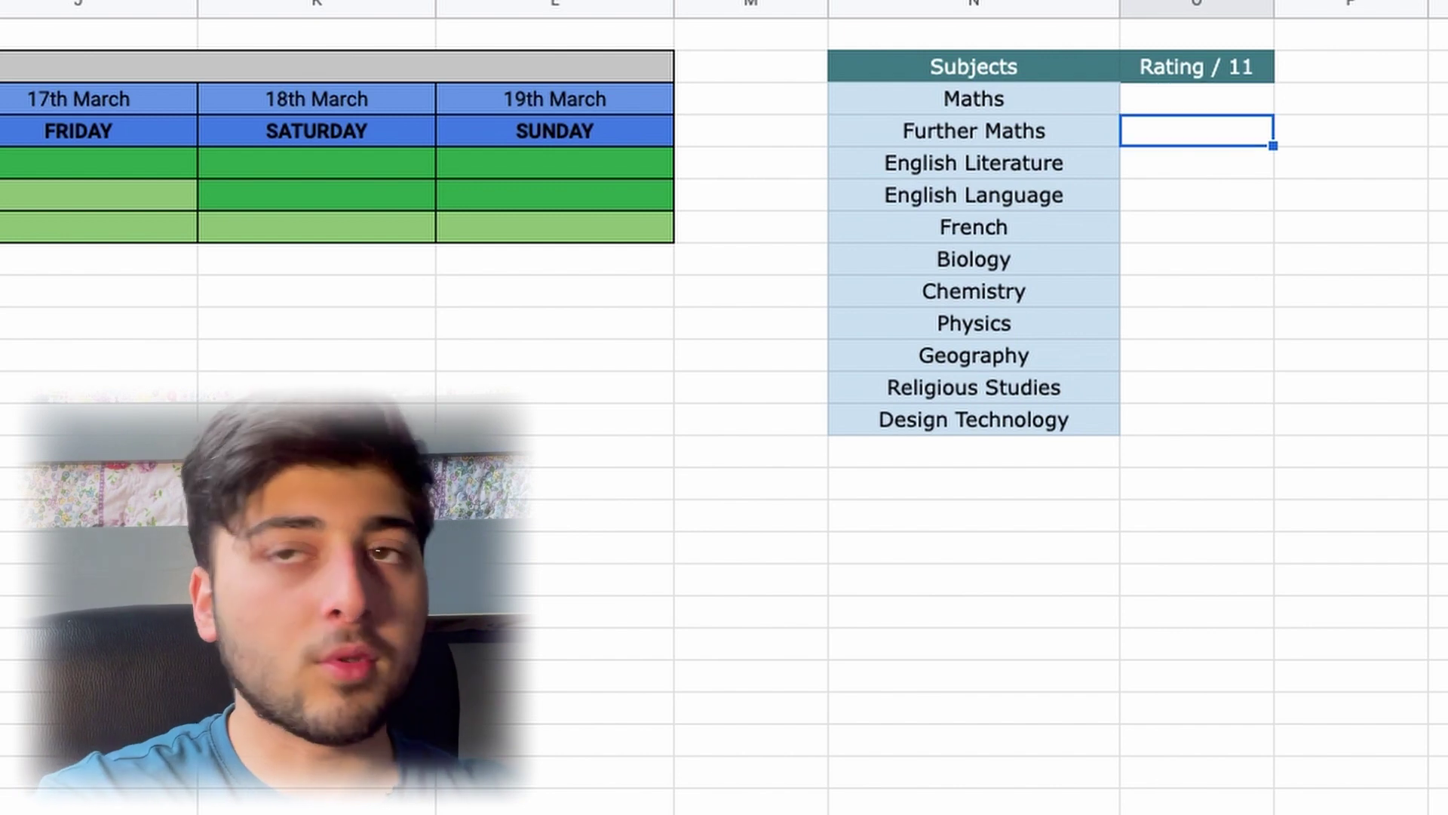
{"action": "key", "text": "Up"}
{"action": "key", "text": "Down"}
{"action": "key", "text": "Down"}
{"action": "key", "text": "Down"}
{"action": "key", "text": "Down"}
{"action": "key", "text": "Up"}
{"action": "key", "text": "Up"}
{"action": "key", "text": "Up"}
{"action": "key", "text": "Up"}
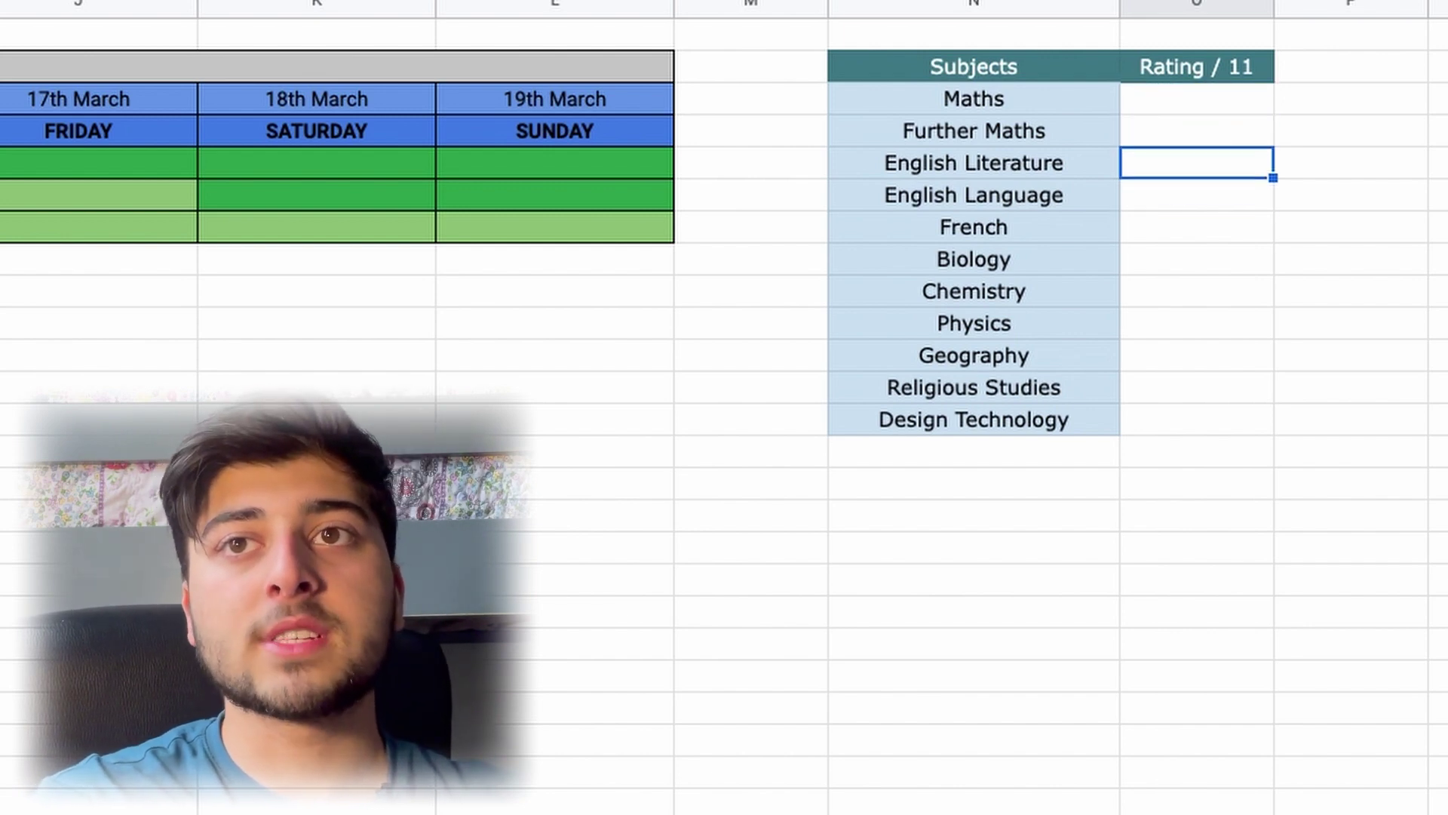
Step: Give Maths a rating of 1 in the Rating / 11 column
{"action": "key", "text": "Down"}
{"action": "key", "text": "Up"}
{"action": "type", "text": "1"}
{"action": "key", "text": "Return"}
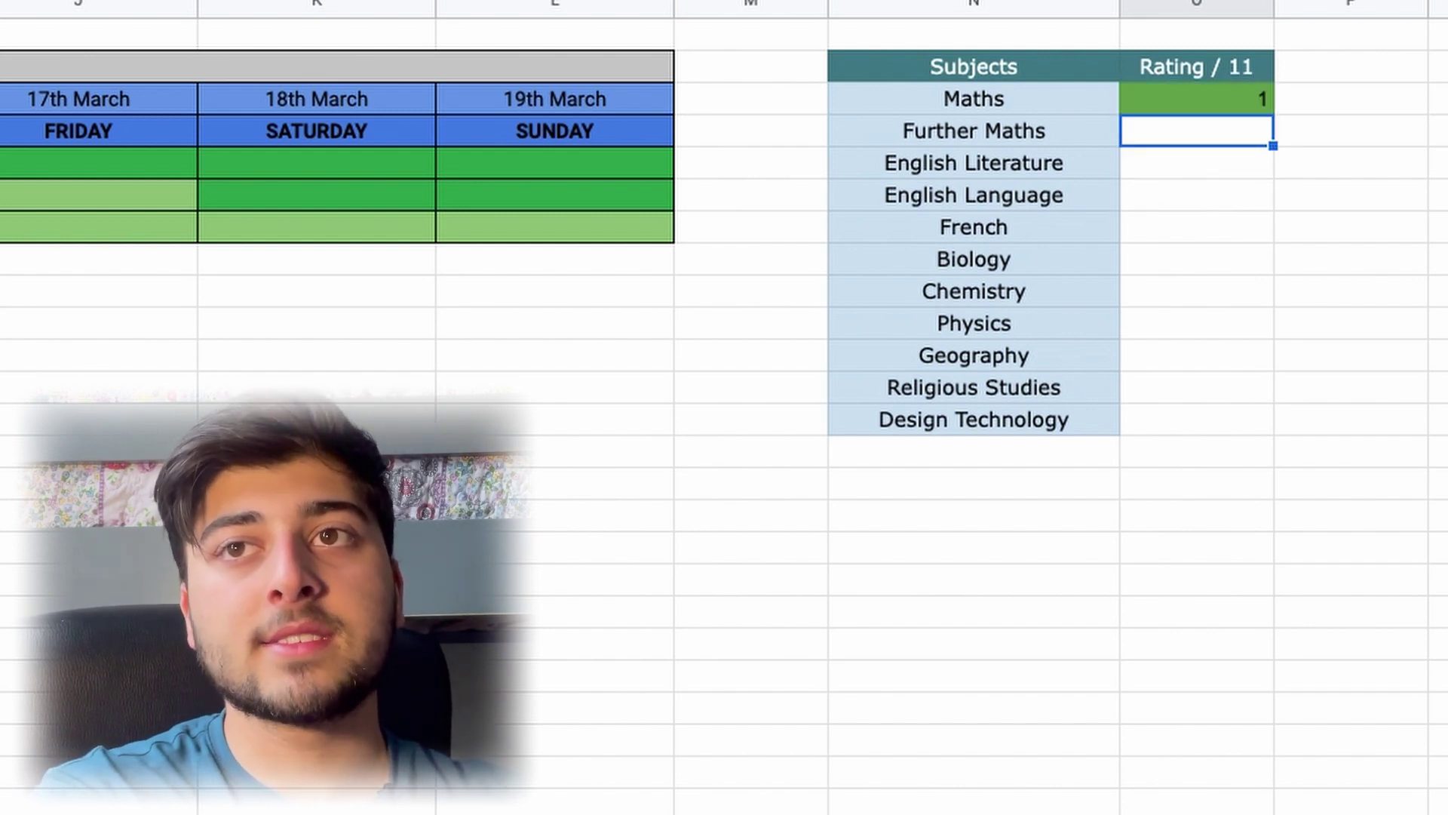
Step: Rate Geography 2, Physics 3, Chemistry 4 and Biology 5 in the Subjects table
{"action": "key", "text": "Down"}
{"action": "key", "text": "Down"}
{"action": "key", "text": "Down"}
{"action": "key", "text": "Down"}
{"action": "key", "text": "Down"}
{"action": "key", "text": "Down"}
{"action": "key", "text": "Down"}
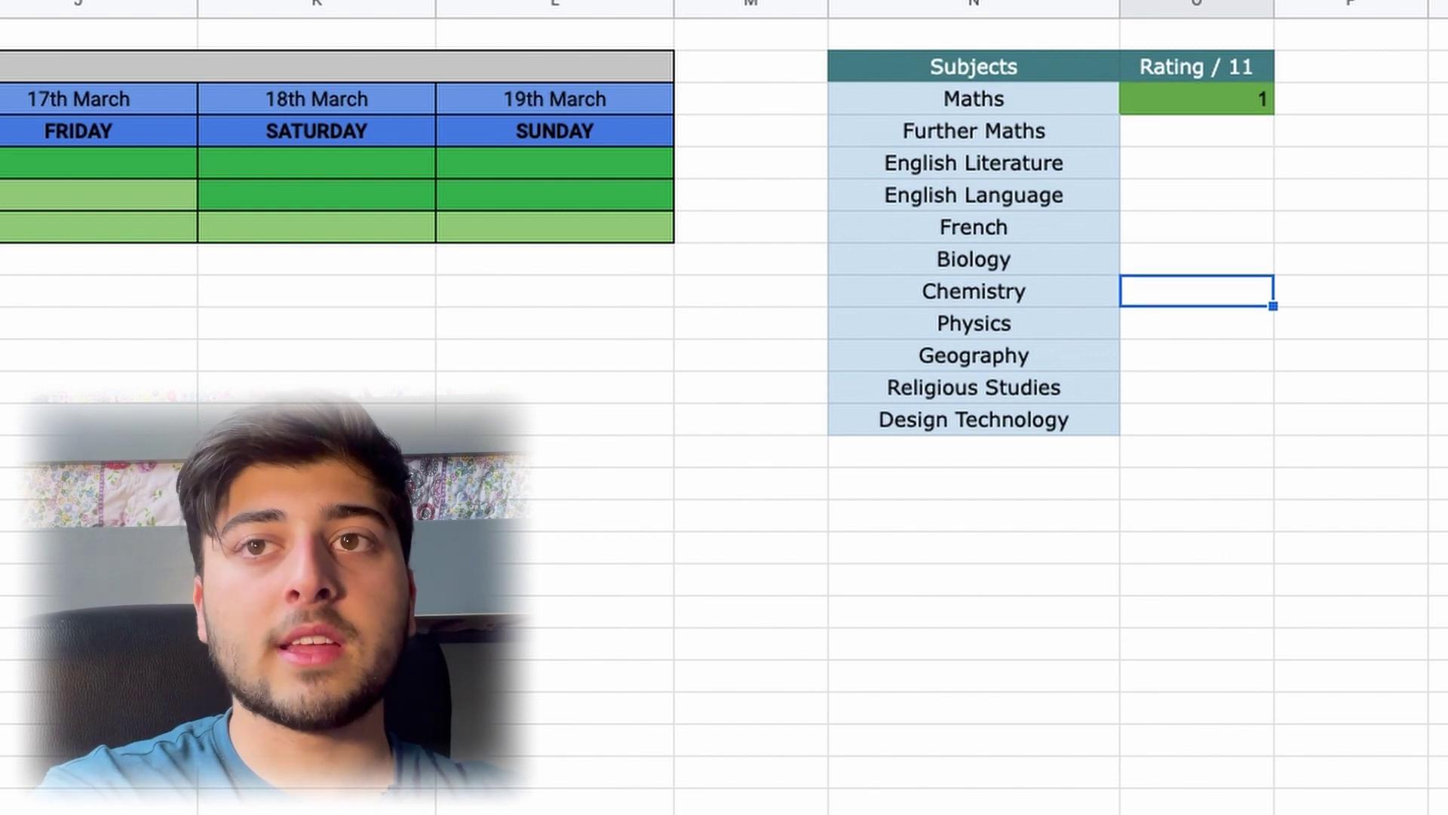
{"action": "type", "text": "2"}
{"action": "key", "text": "Up"}
{"action": "type", "text": "3"}
{"action": "key", "text": "Up"}
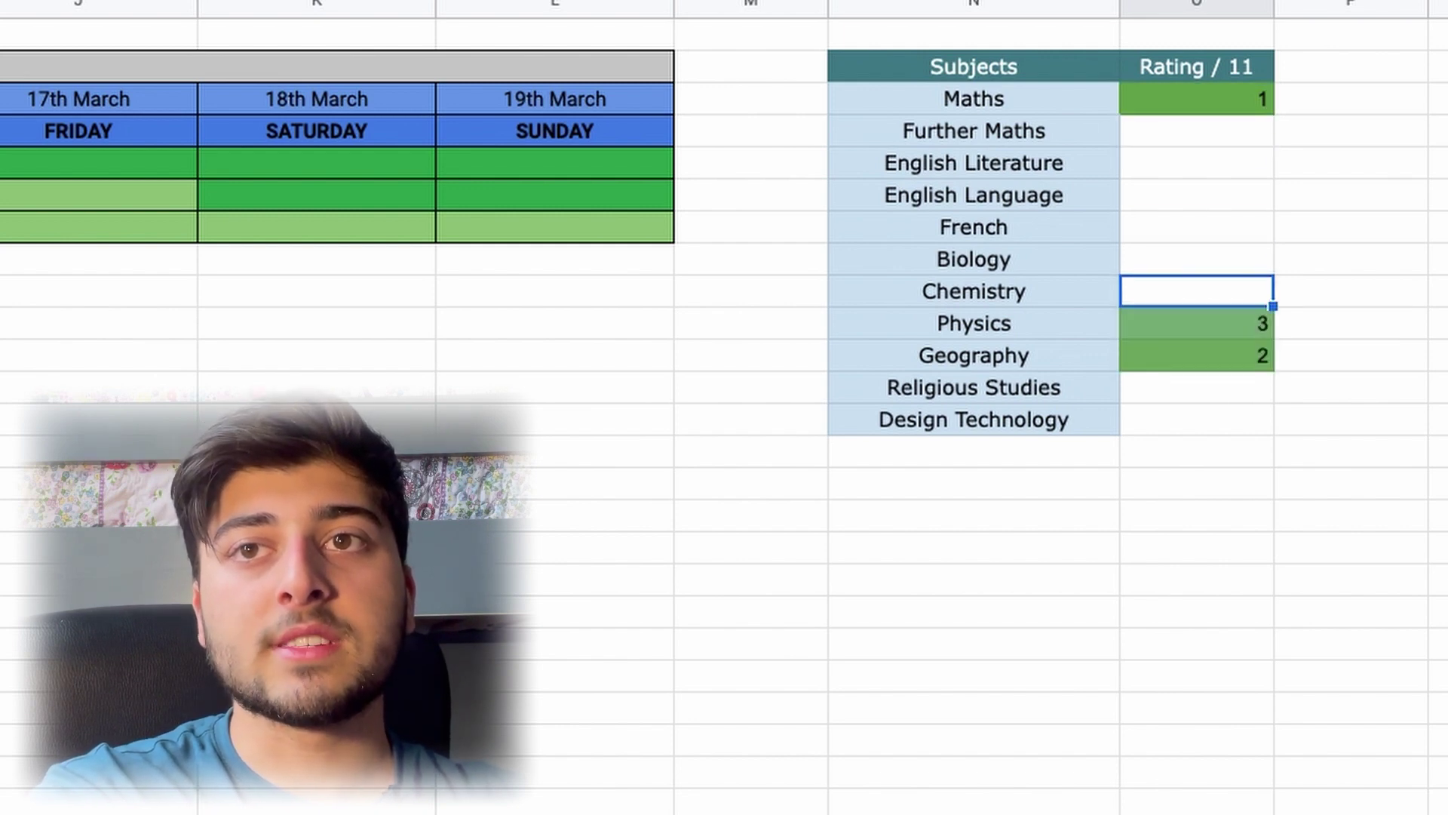
{"action": "type", "text": "4"}
{"action": "key", "text": "Up"}
{"action": "type", "text": "5"}
Step: Rate Religious Studies 6 and Design Technology 7 in the Subjects table
{"action": "key", "text": "Down"}
{"action": "key", "text": "Down"}
{"action": "key", "text": "Down"}
{"action": "key", "text": "Down"}
{"action": "key", "text": "Down"}
{"action": "key", "text": "Down"}
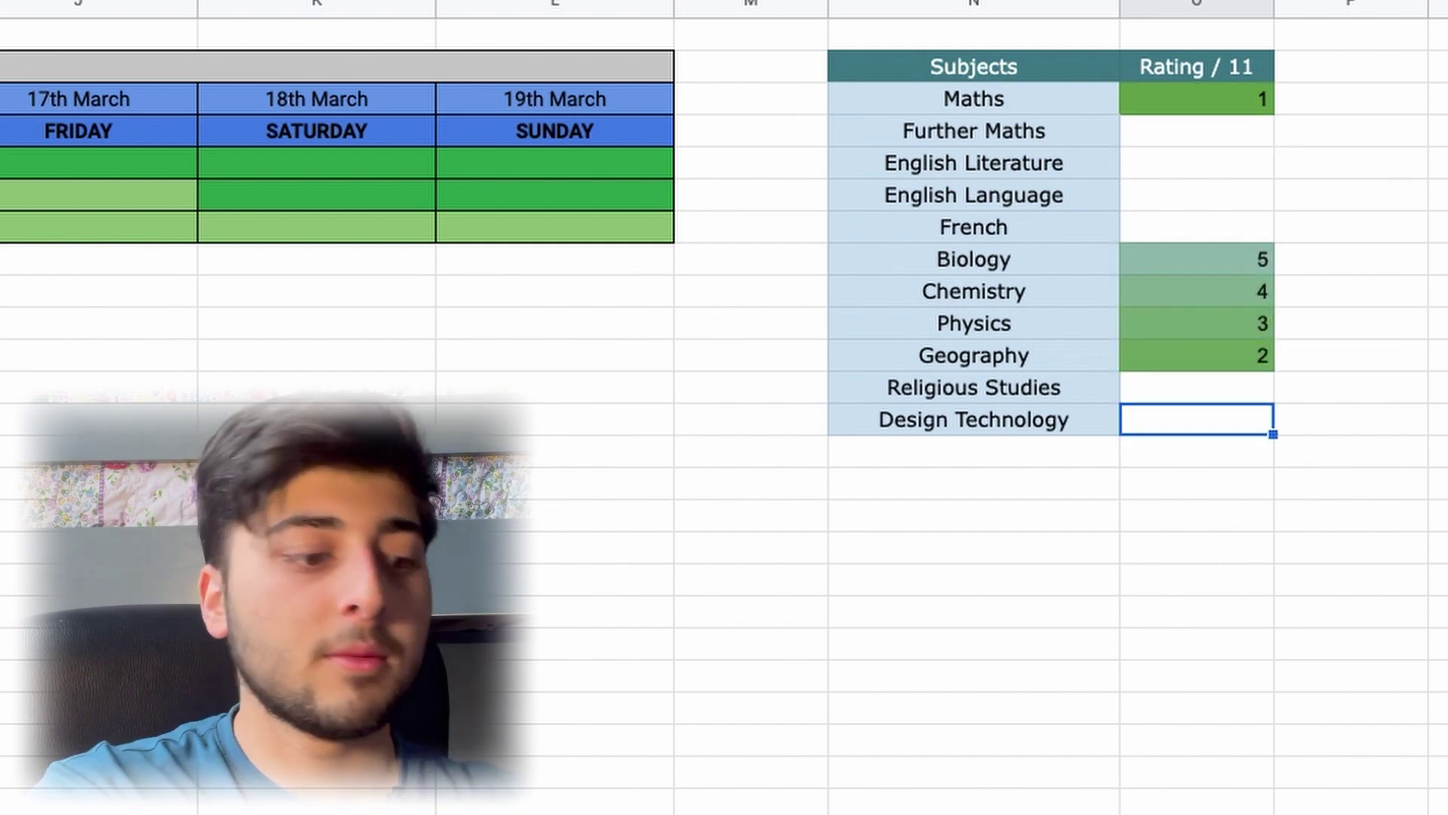
{"action": "key", "text": "Up"}
{"action": "key", "text": "Up"}
{"action": "type", "text": "6"}
{"action": "key", "text": "Down"}
{"action": "type", "text": "7"}
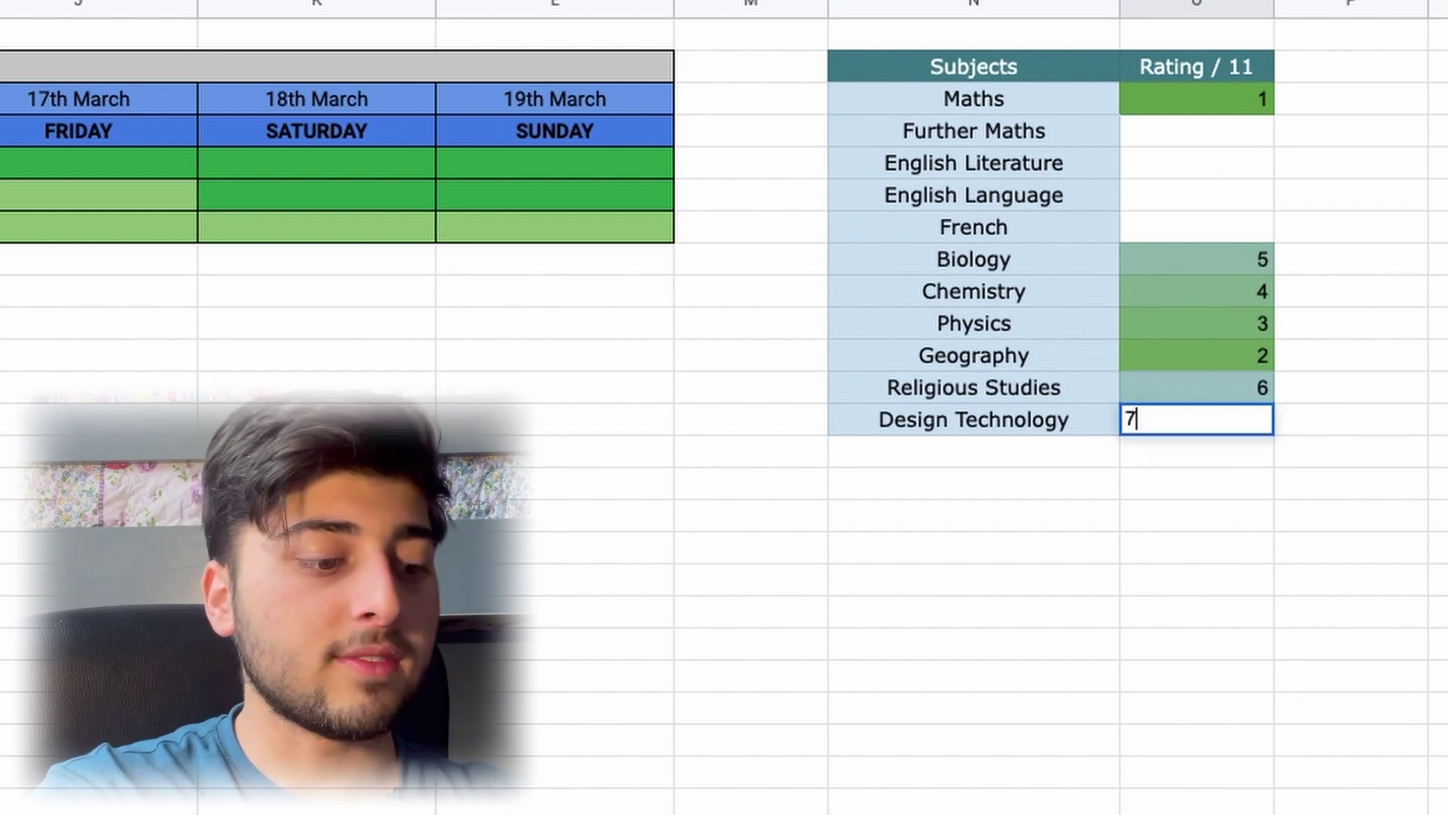
Step: Rate French 8, English Language 9, English Literature 10 and Further Maths 11 in the Subjects table
{"action": "key", "text": "Up"}
{"action": "key", "text": "Up"}
{"action": "key", "text": "Up"}
{"action": "key", "text": "Up"}
{"action": "key", "text": "Up"}
{"action": "key", "text": "Up"}
{"action": "key", "text": "Up"}
{"action": "key", "text": "Down"}
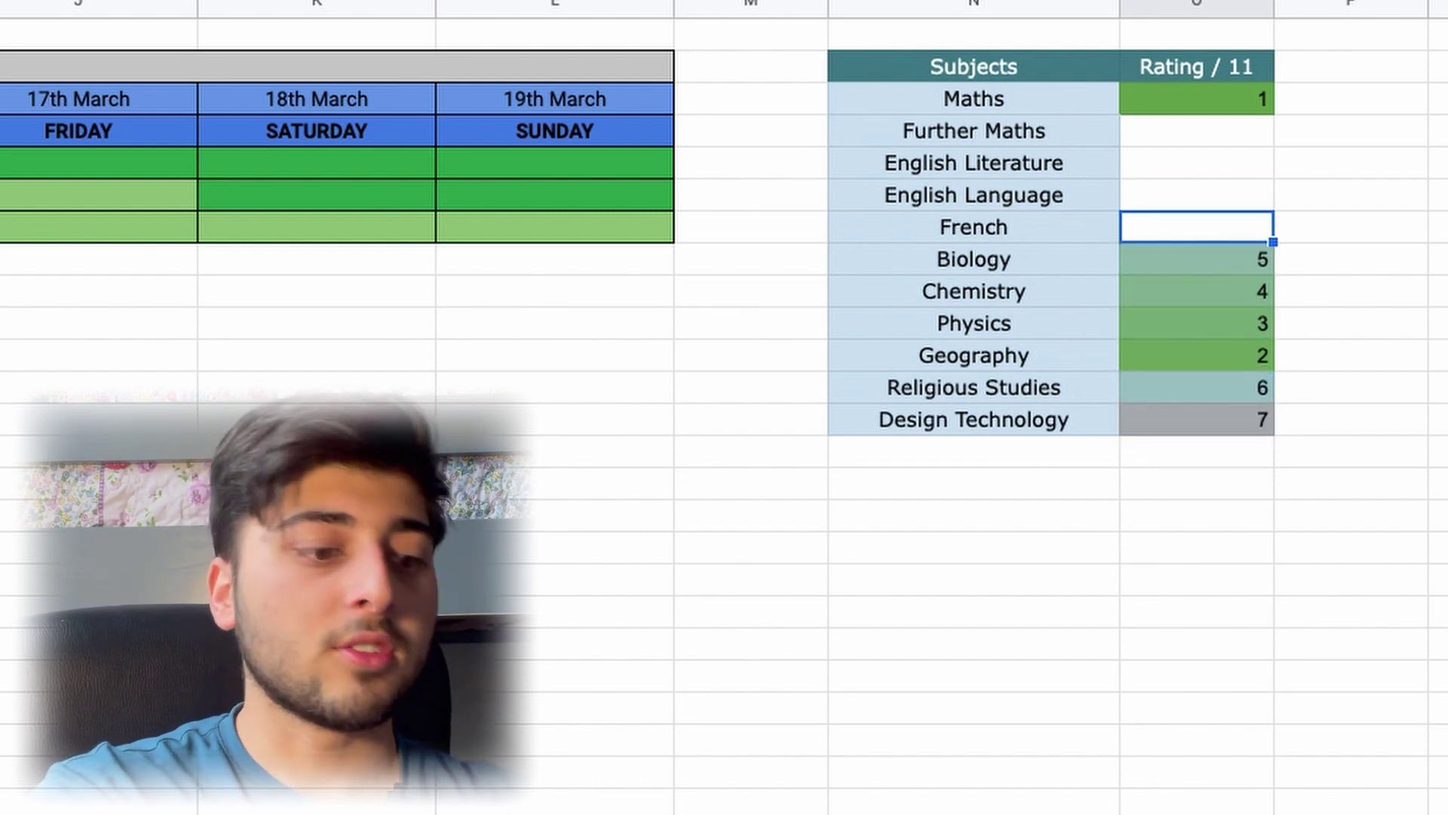
{"action": "type", "text": "8"}
{"action": "key", "text": "Up"}
{"action": "type", "text": "9"}
{"action": "key", "text": "Up"}
{"action": "type", "text": "10"}
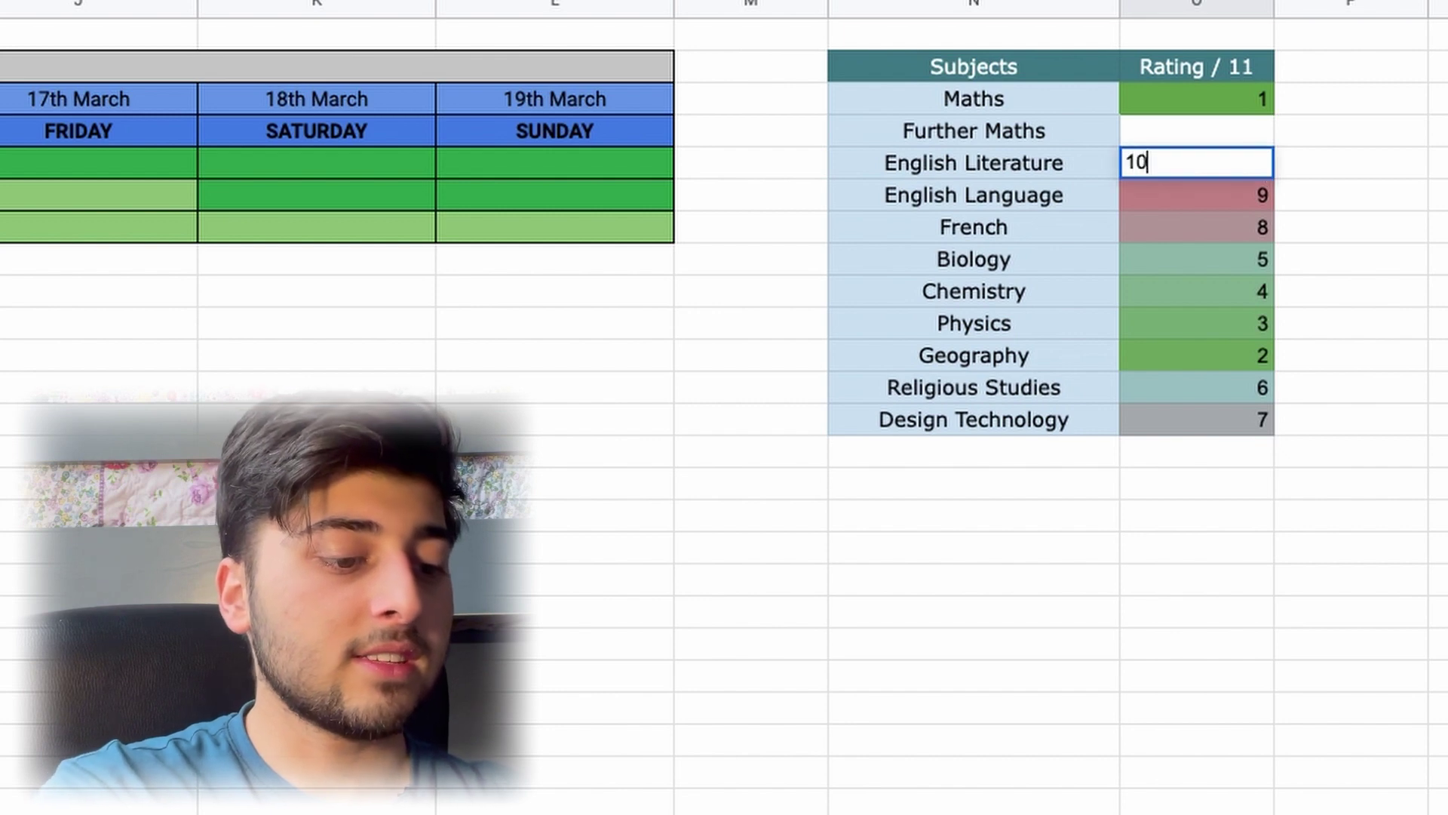
{"action": "key", "text": "Up"}
{"action": "type", "text": "11"}
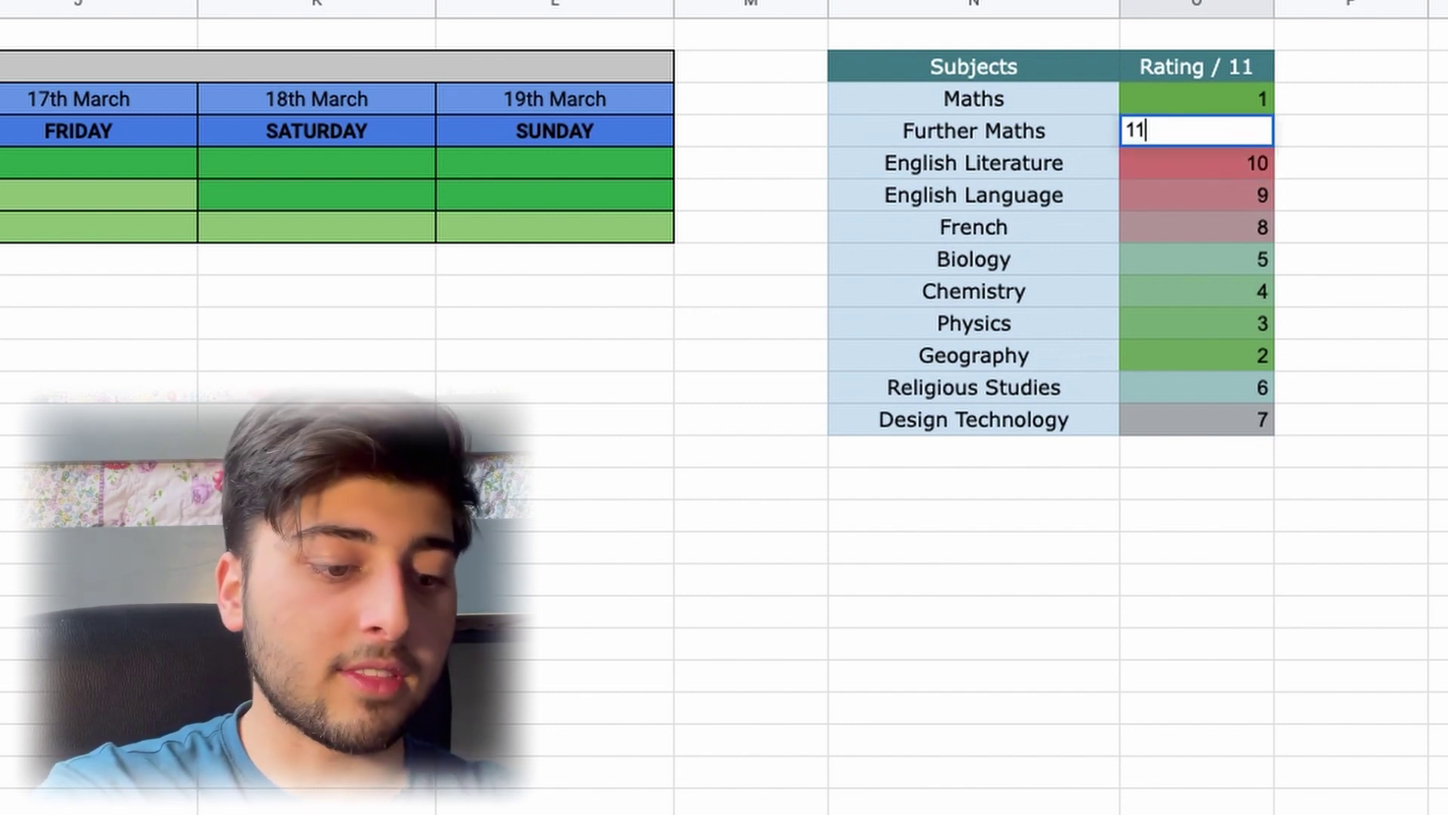
{"action": "key", "text": "Return"}
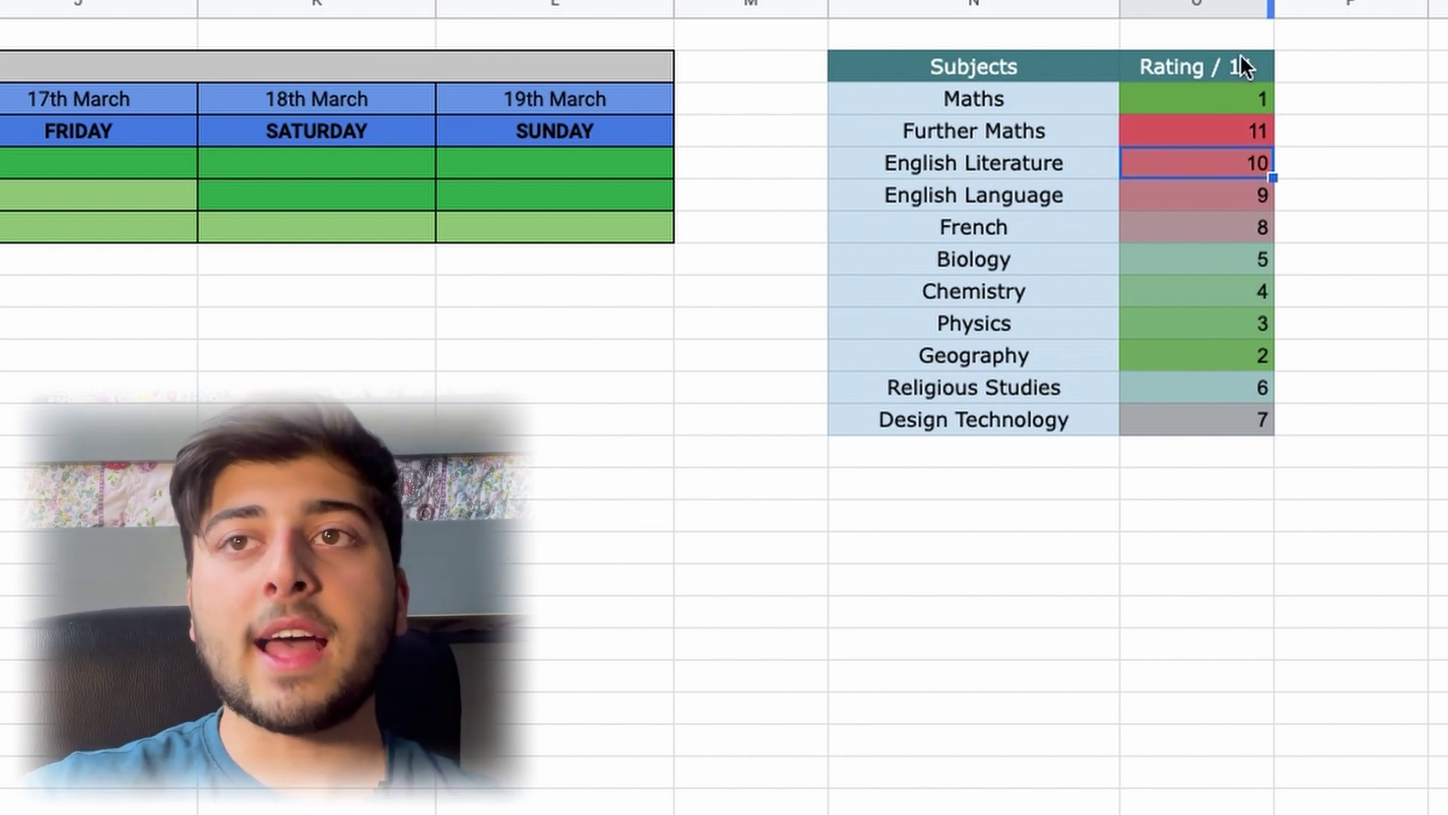
Step: Review the completed ratings and their colour scale from Maths down to Design Technology
{"action": "left_click", "coordinate": [1211, 99]}
{"action": "left_click_drag", "start_coordinate": [1210, 94], "coordinate": [1174, 444]}
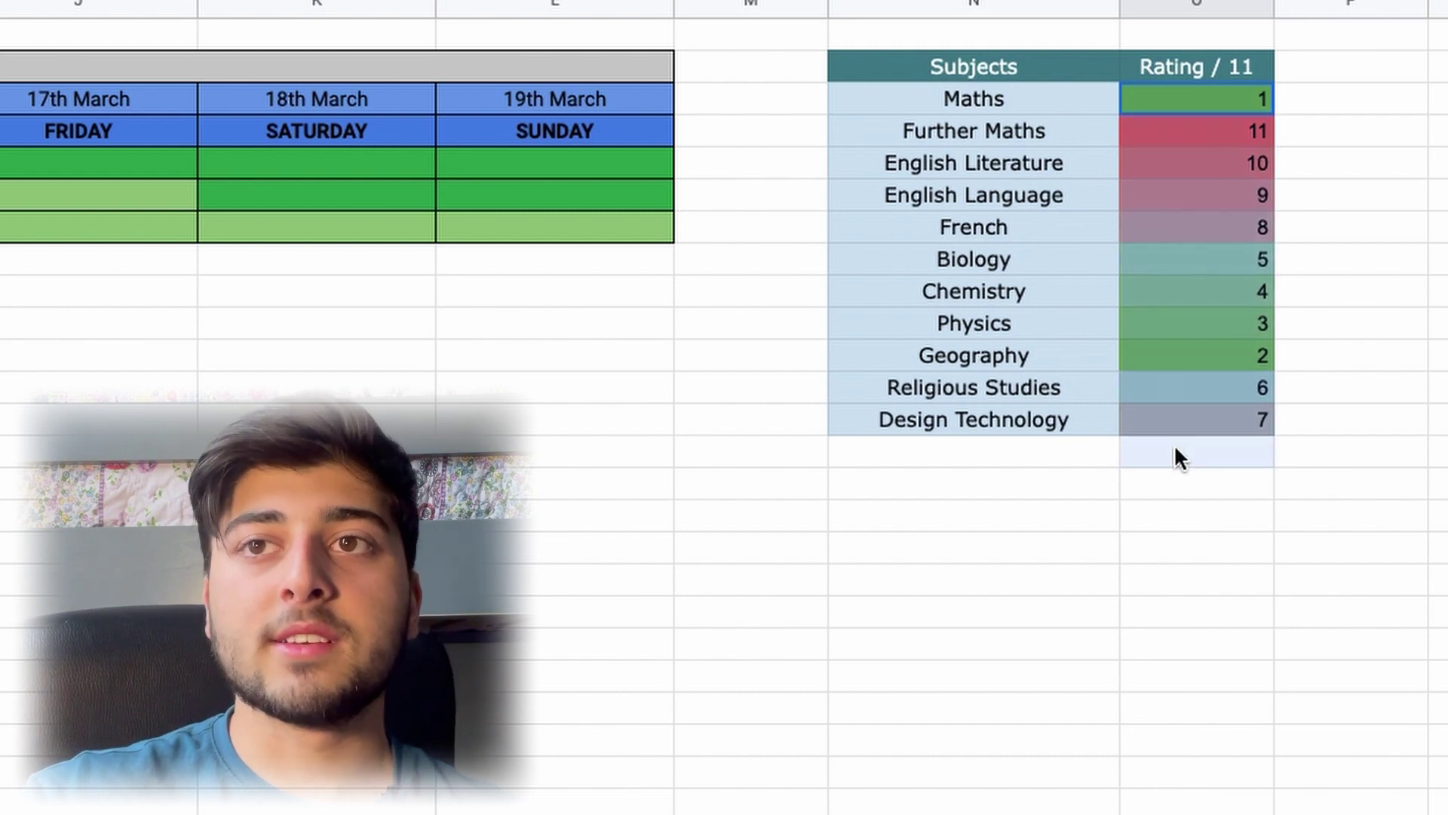
{"action": "left_click", "coordinate": [1338, 358]}
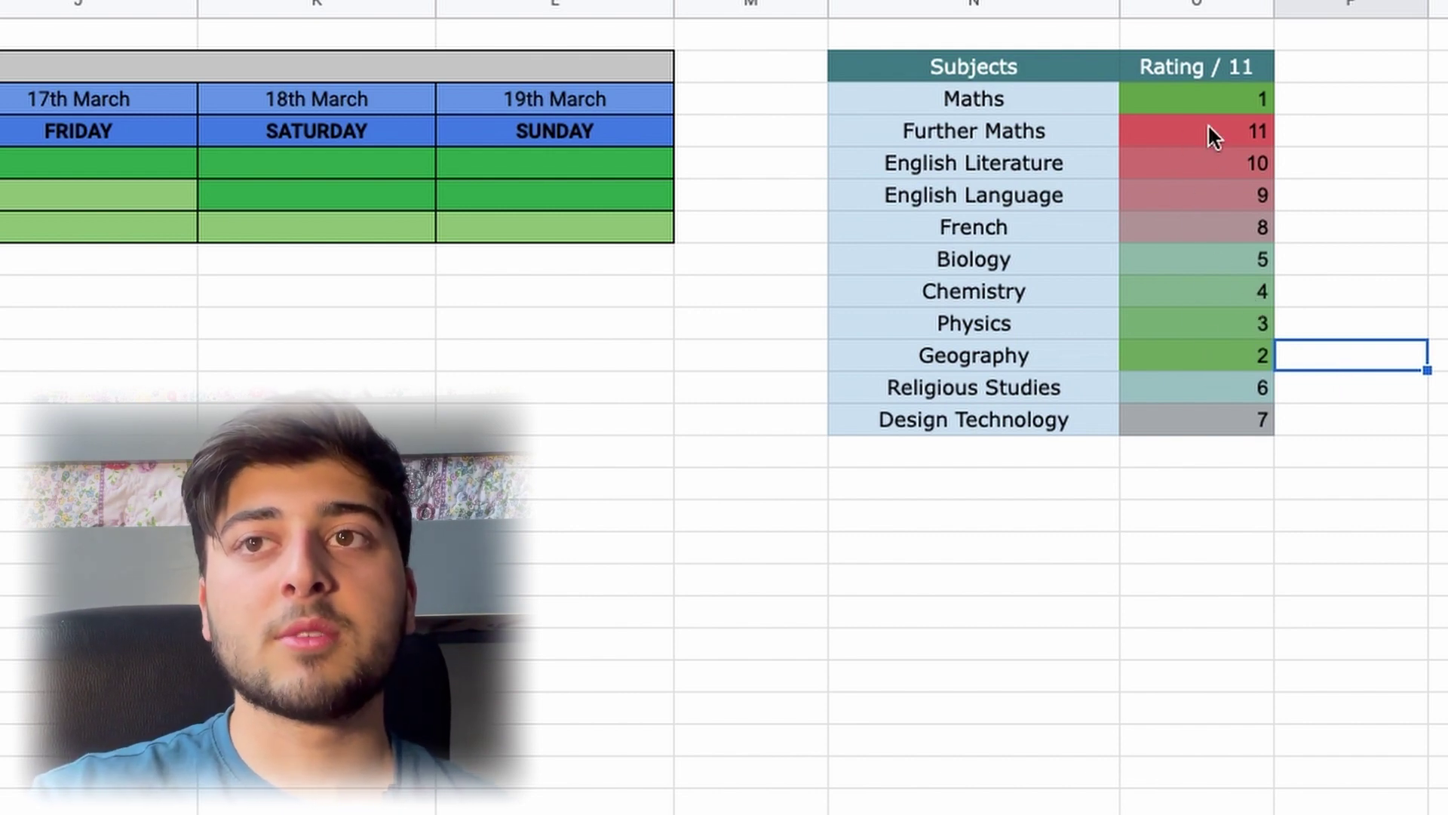
Step: Examine the Further Maths, English Literature and English Language rows in the Subjects table and the rating given to Further Maths
{"action": "left_click", "coordinate": [1032, 133]}
{"action": "left_click", "coordinate": [1058, 175]}
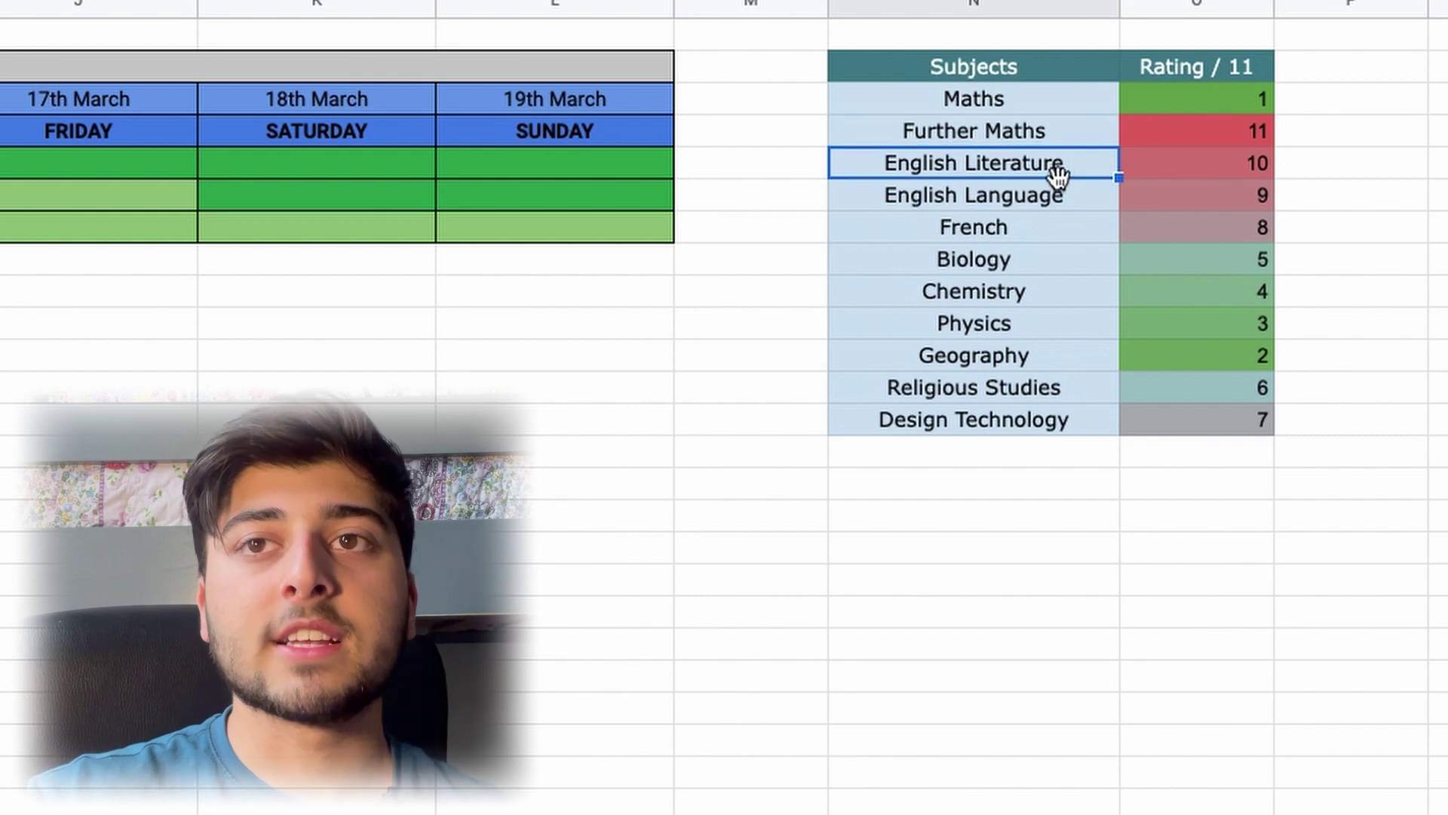
{"action": "left_click", "coordinate": [1061, 213]}
{"action": "left_click_drag", "start_coordinate": [1039, 136], "coordinate": [1039, 200]}
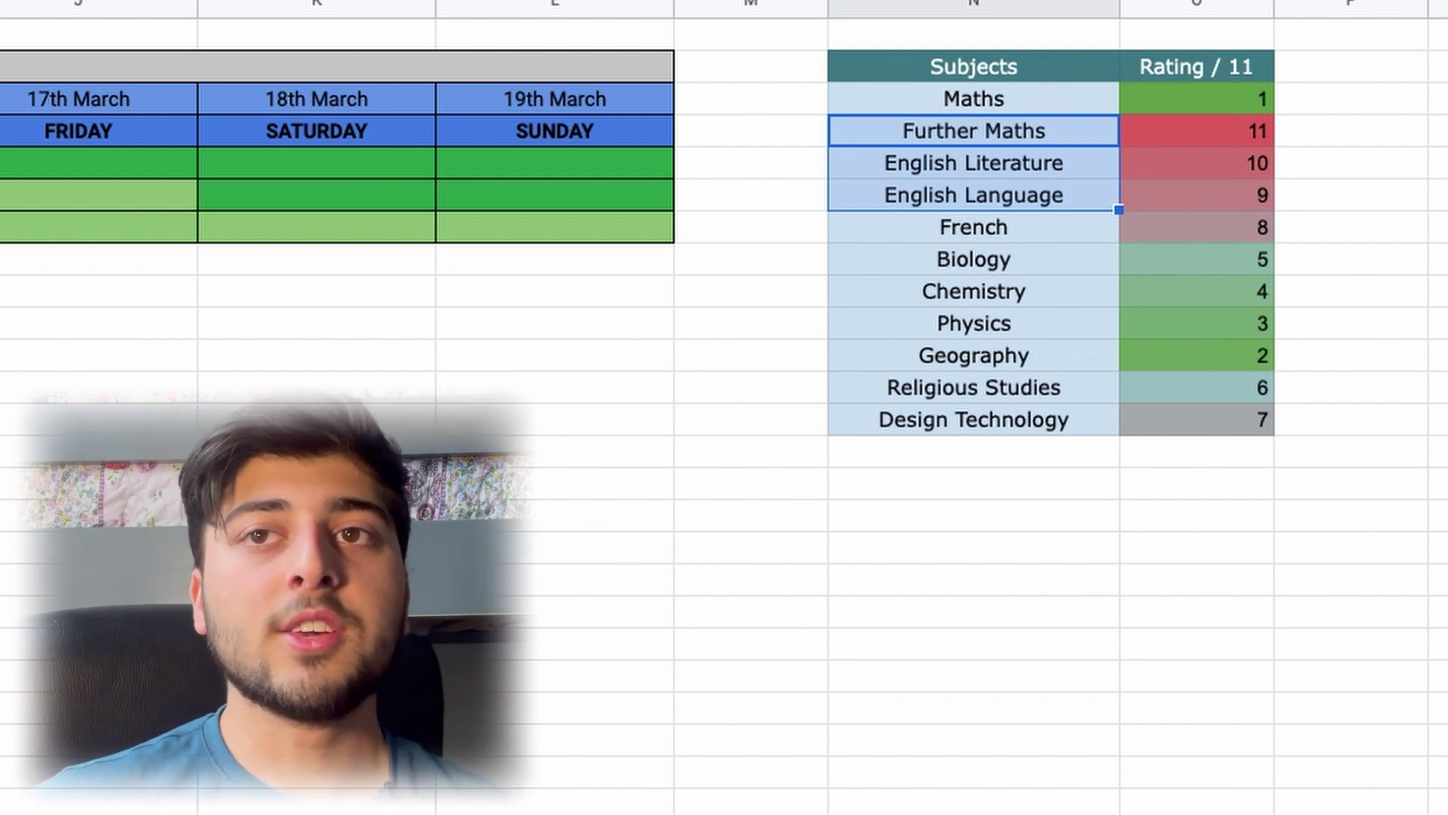
{"action": "left_click", "coordinate": [1176, 129]}
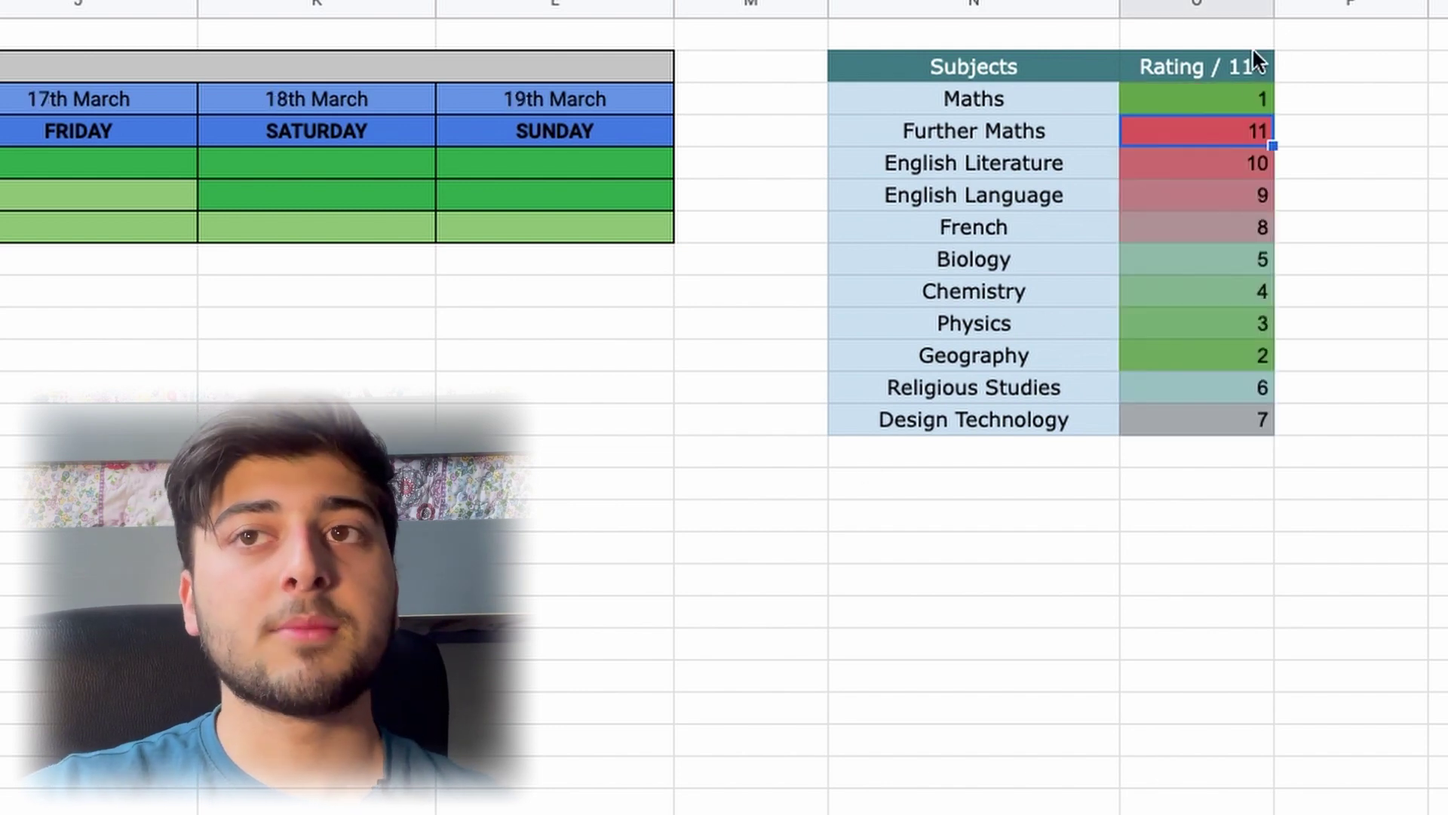
Step: Clear all the ratings in the Subjects table from Maths down to Design Technology
{"action": "left_click_drag", "start_coordinate": [1237, 98], "coordinate": [1203, 423]}
{"action": "key", "text": "Delete"}
{"action": "left_click", "coordinate": [1242, 265]}
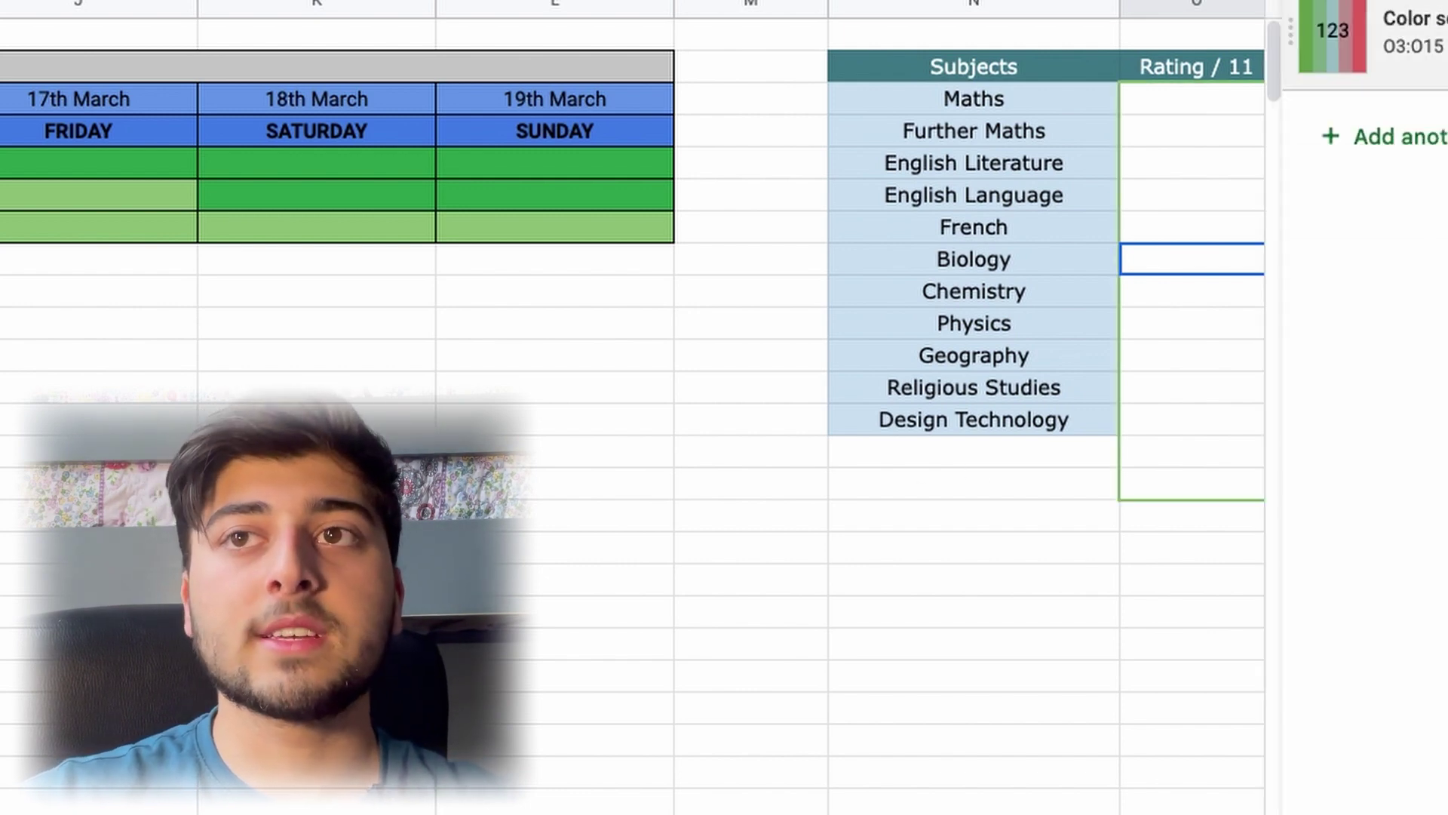
Step: Open the colour scale rule for O3:O15 and inspect its minpoint, midpoint and maxpoint settings
{"action": "left_click", "coordinate": [1395, 34]}
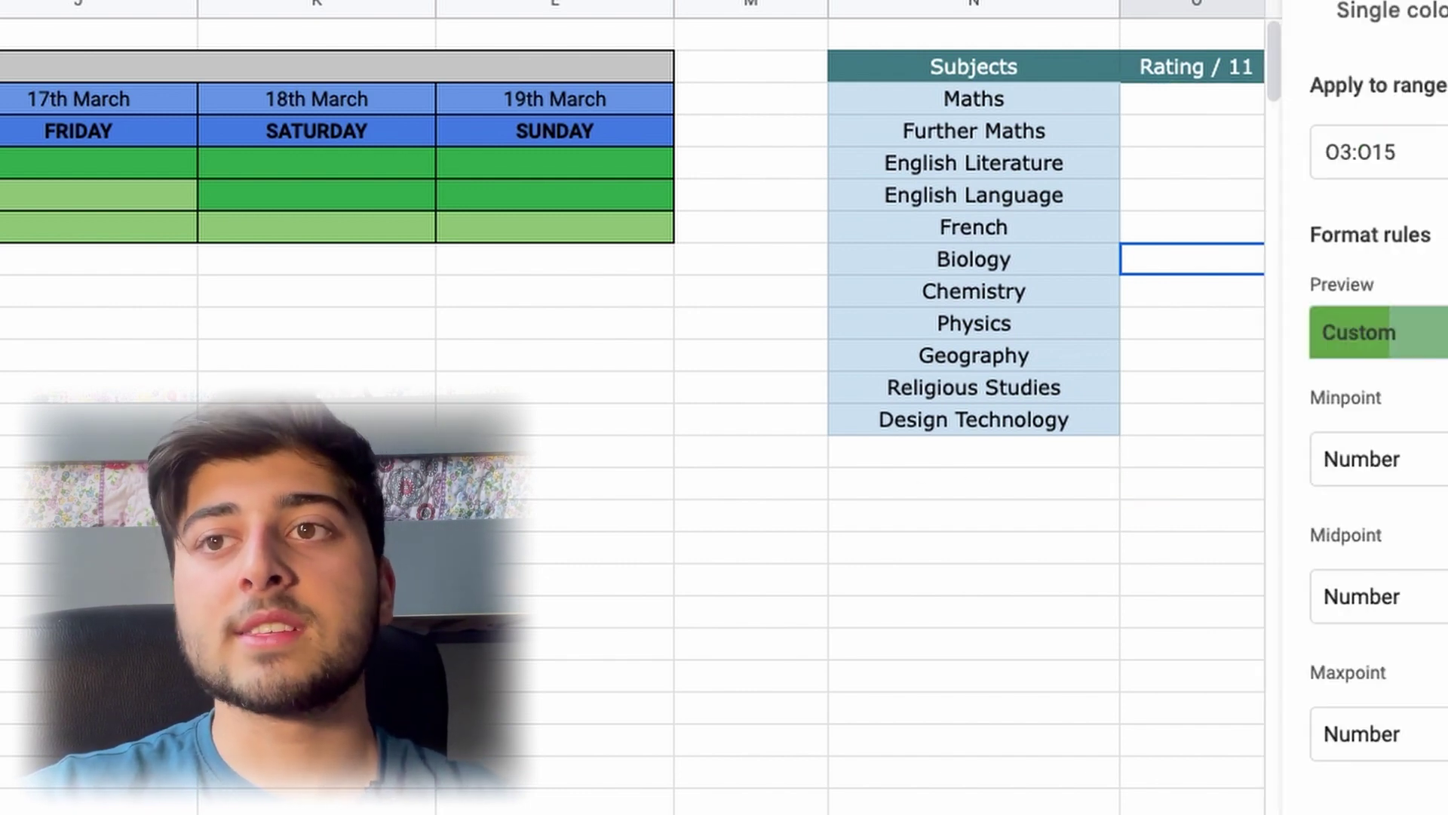
{"action": "double_click", "coordinate": [1447, 742]}
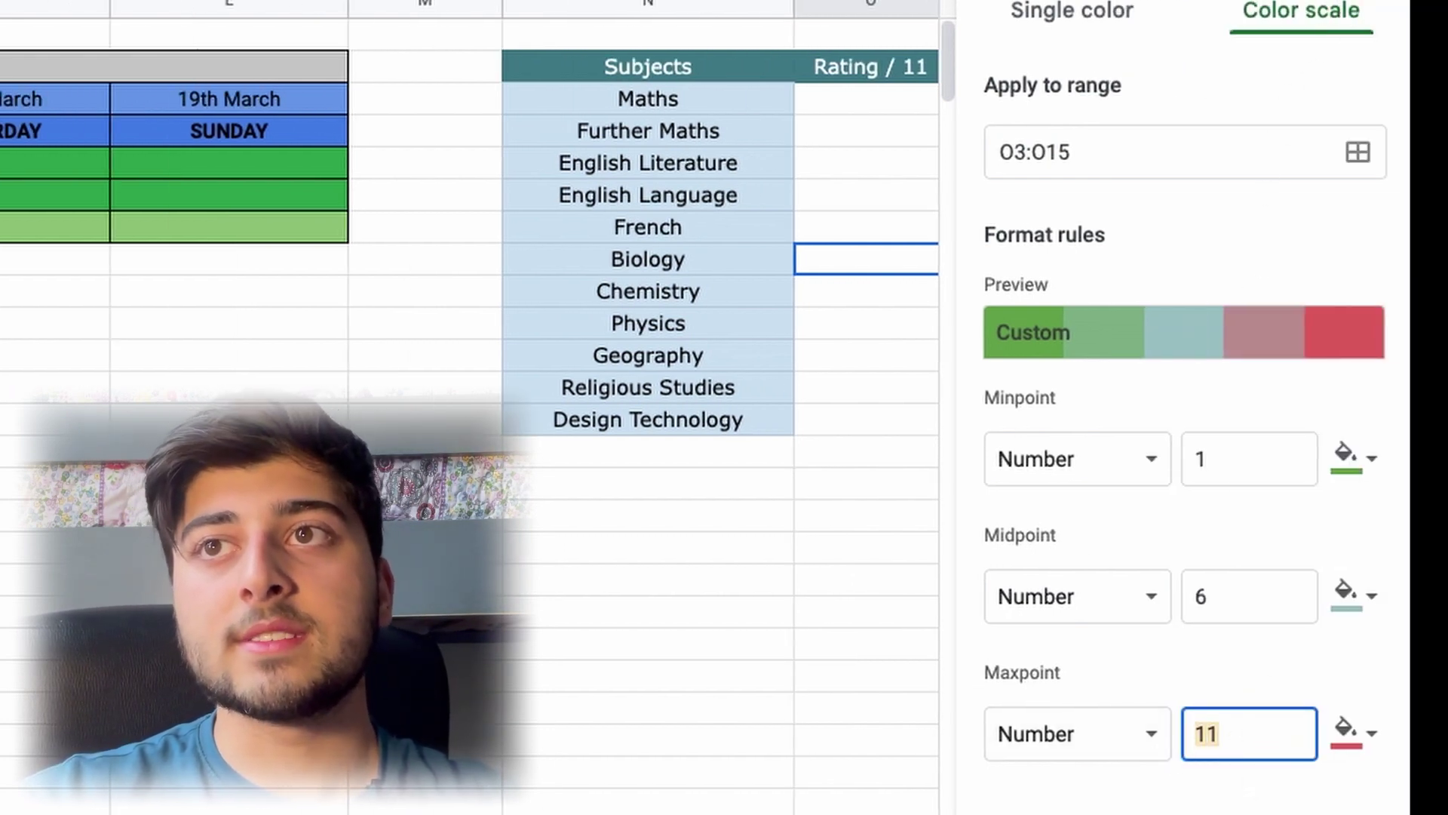
{"action": "left_click", "coordinate": [1251, 739]}
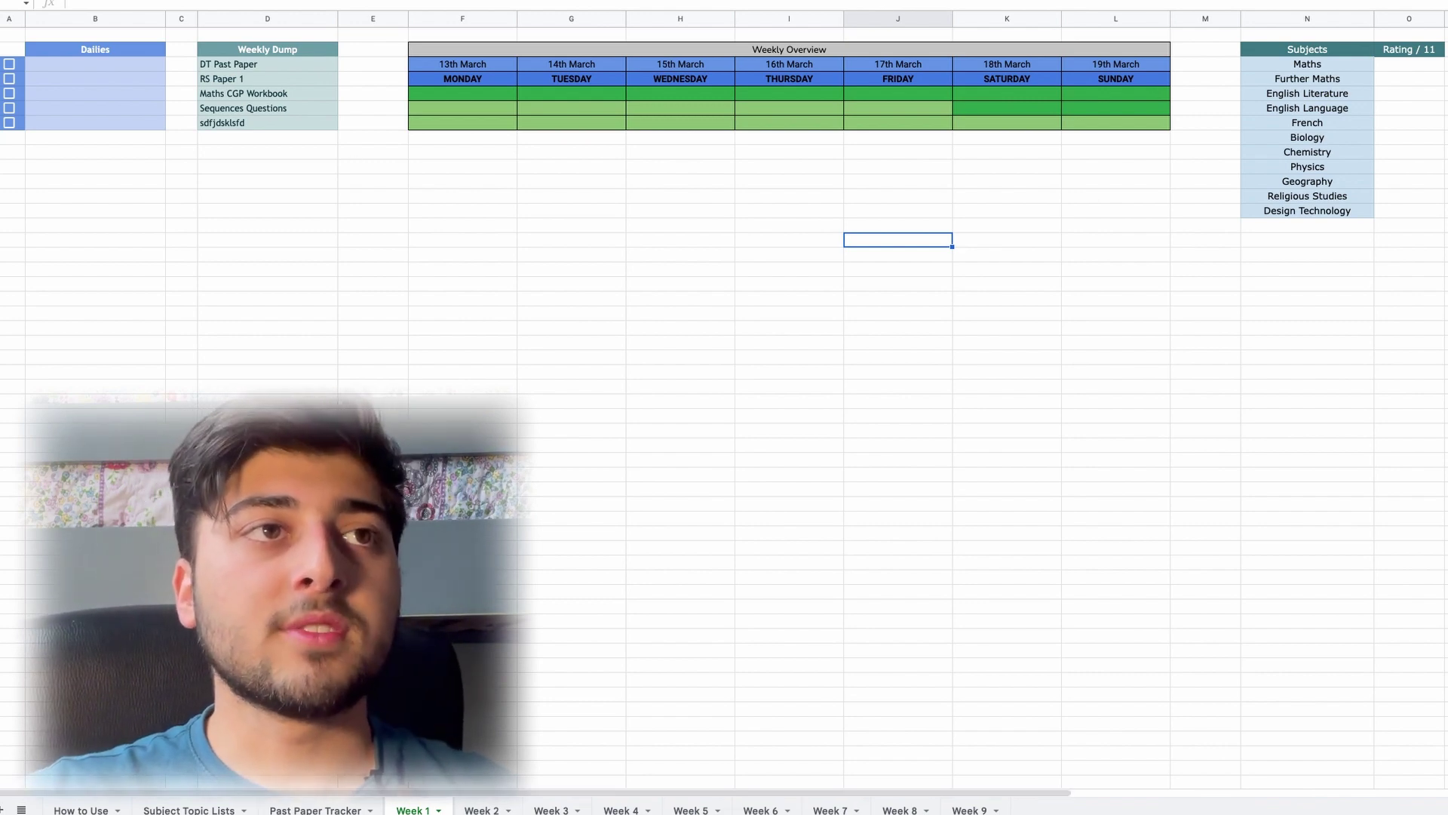
Step: Review the Maths, Biology and Chemistry topics in the Subject Topic Lists sheet by highlighting each list
{"action": "key", "text": "alt+shift+f"}
{"action": "left_click", "coordinate": [571, 358]}
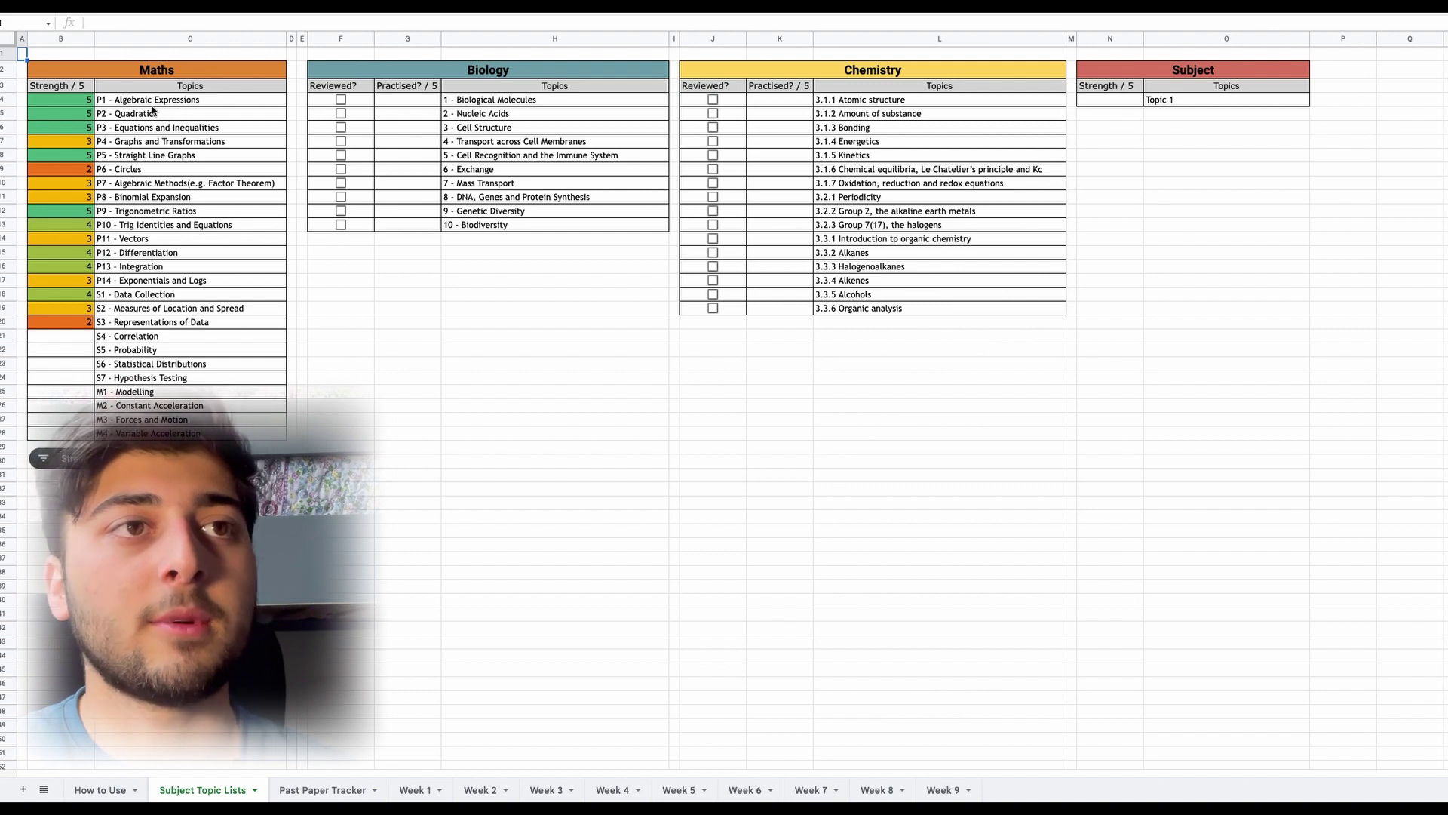
{"action": "left_click_drag", "start_coordinate": [153, 100], "coordinate": [195, 426]}
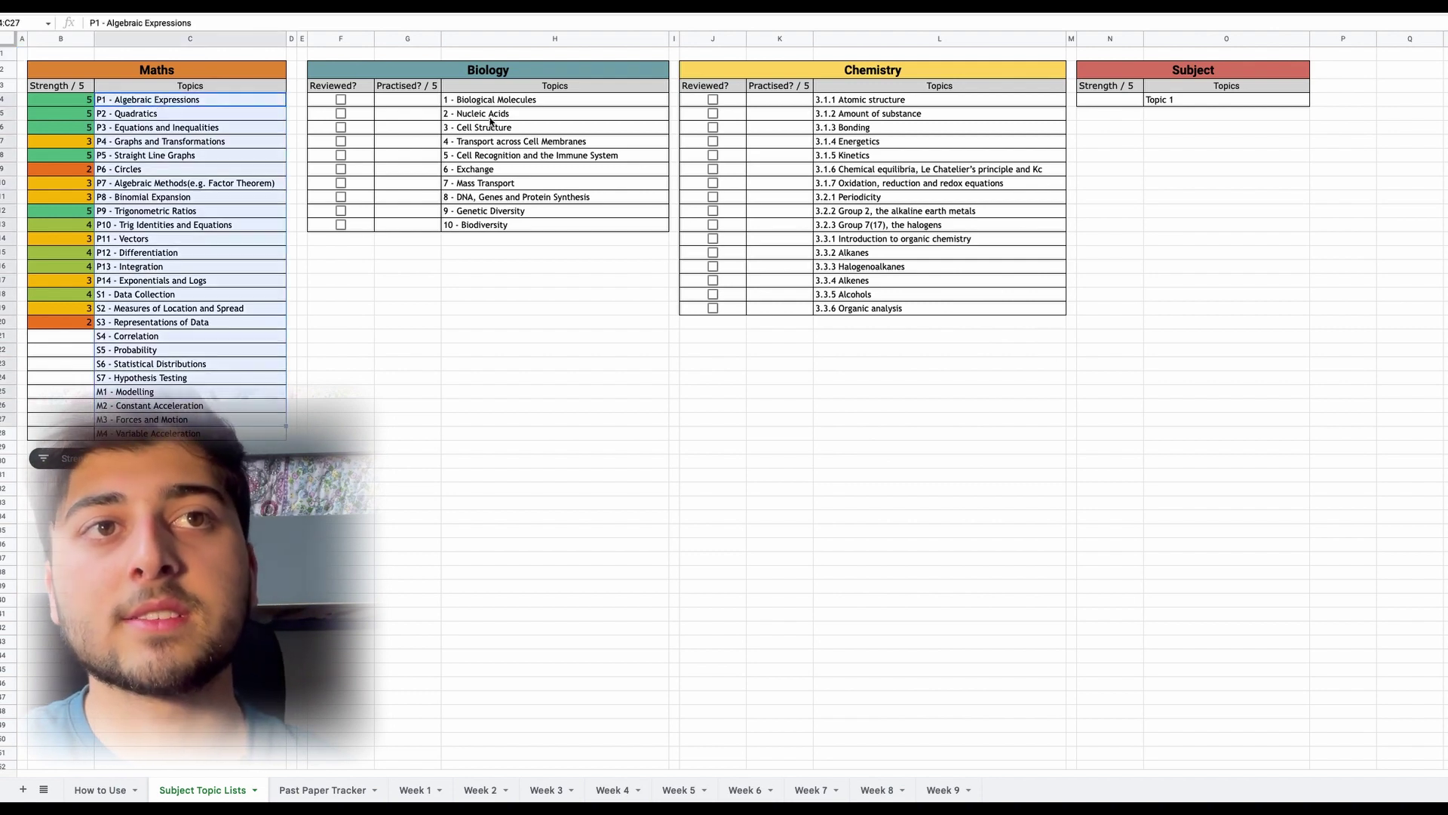
{"action": "left_click_drag", "start_coordinate": [492, 104], "coordinate": [511, 228]}
{"action": "left_click", "coordinate": [835, 122]}
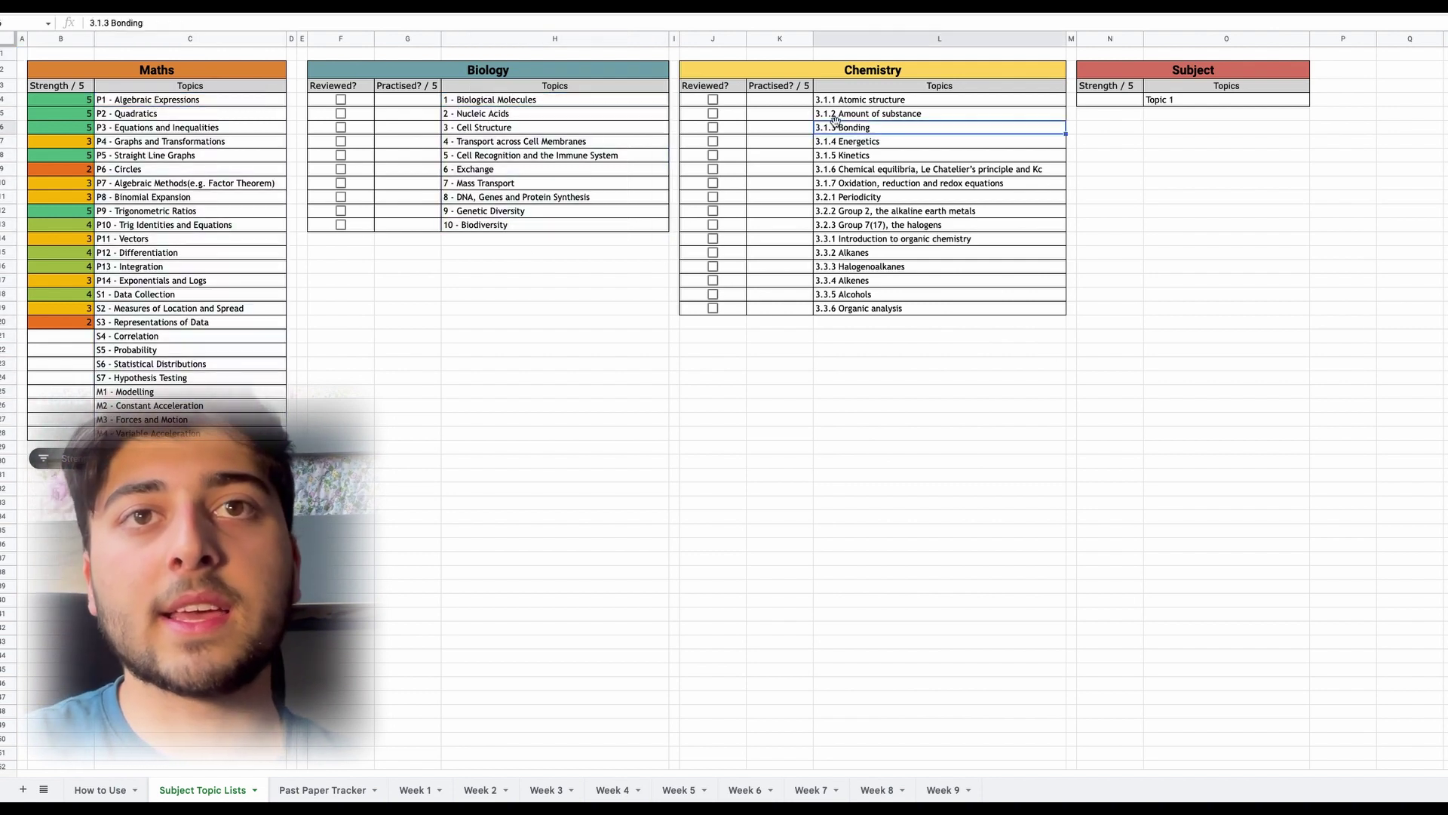
{"action": "left_click_drag", "start_coordinate": [862, 100], "coordinate": [884, 303]}
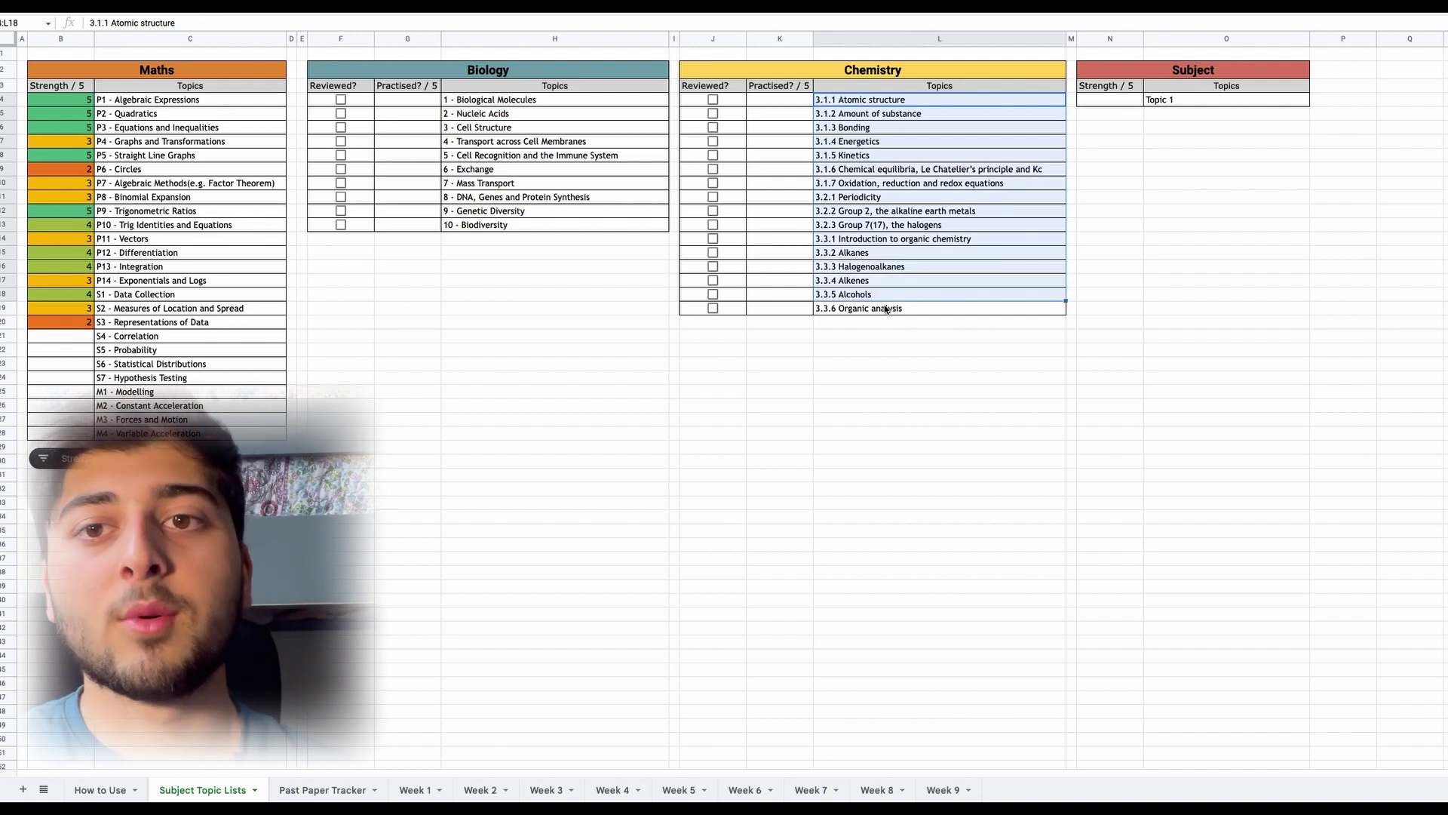
{"action": "left_click", "coordinate": [885, 326]}
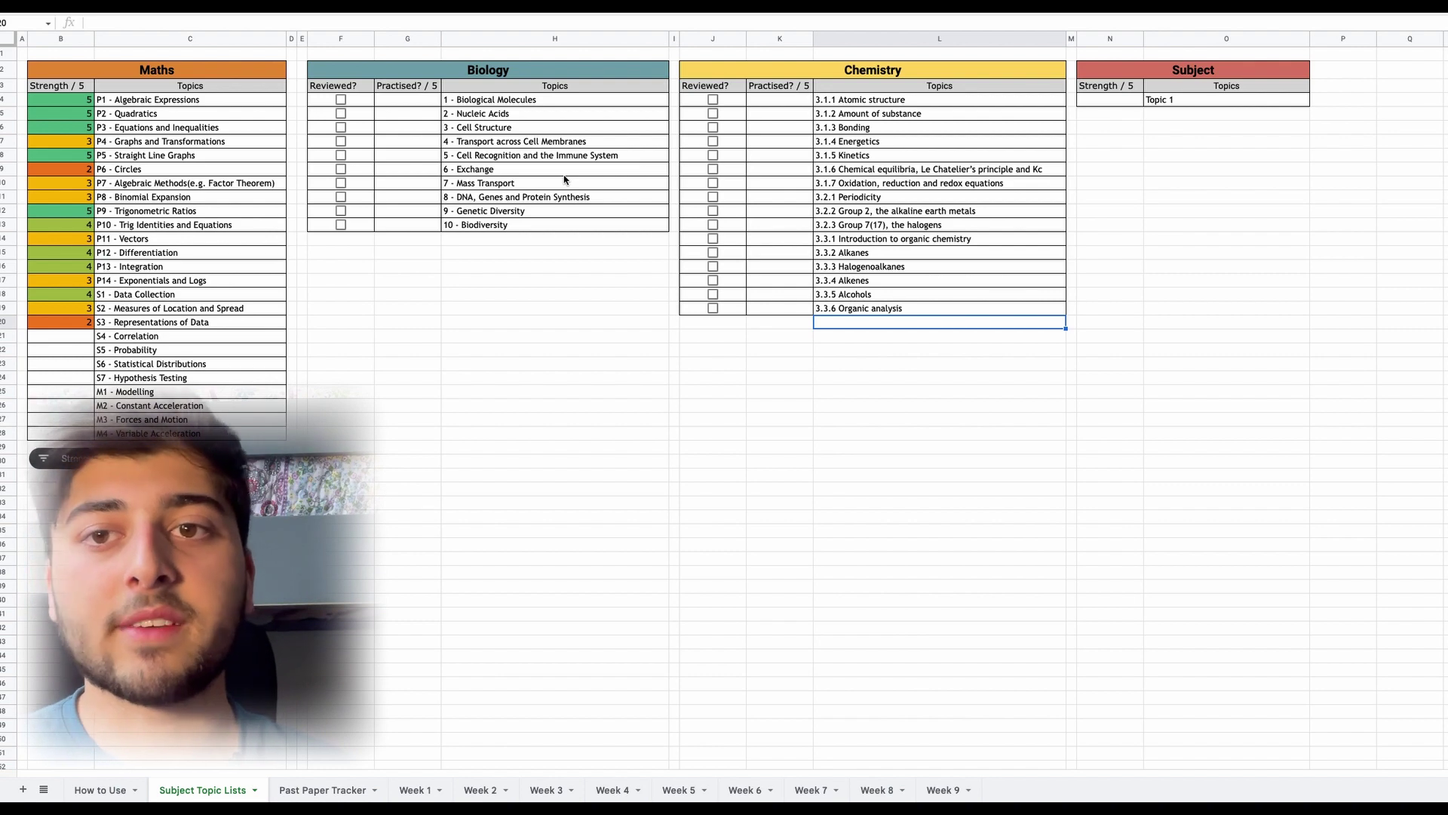
Step: Open the Past Paper Tracker sheet and review its subject and paper rows together with the score area
{"action": "left_click", "coordinate": [319, 792]}
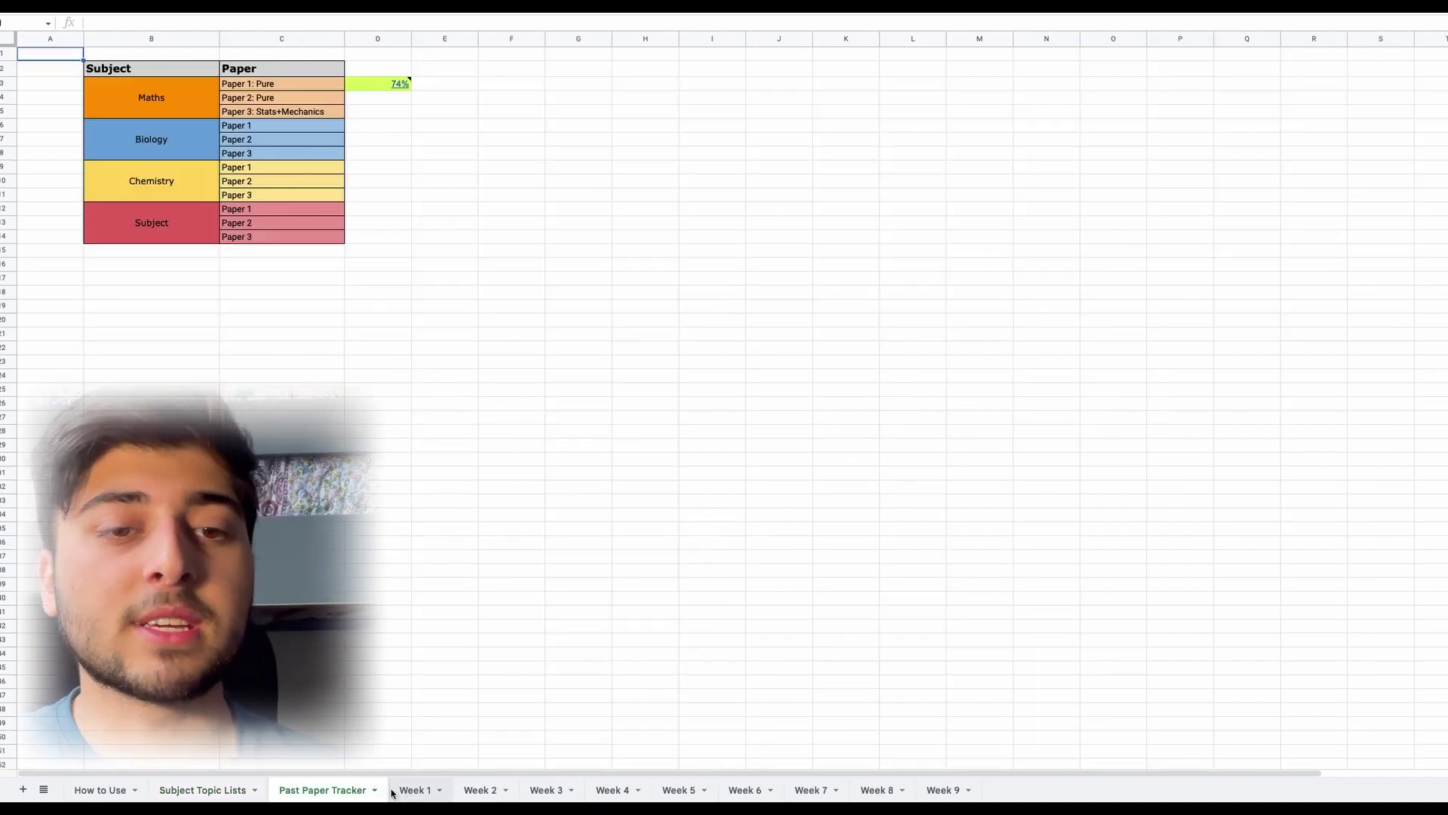
{"action": "left_click", "coordinate": [394, 790]}
{"action": "left_click", "coordinate": [360, 789]}
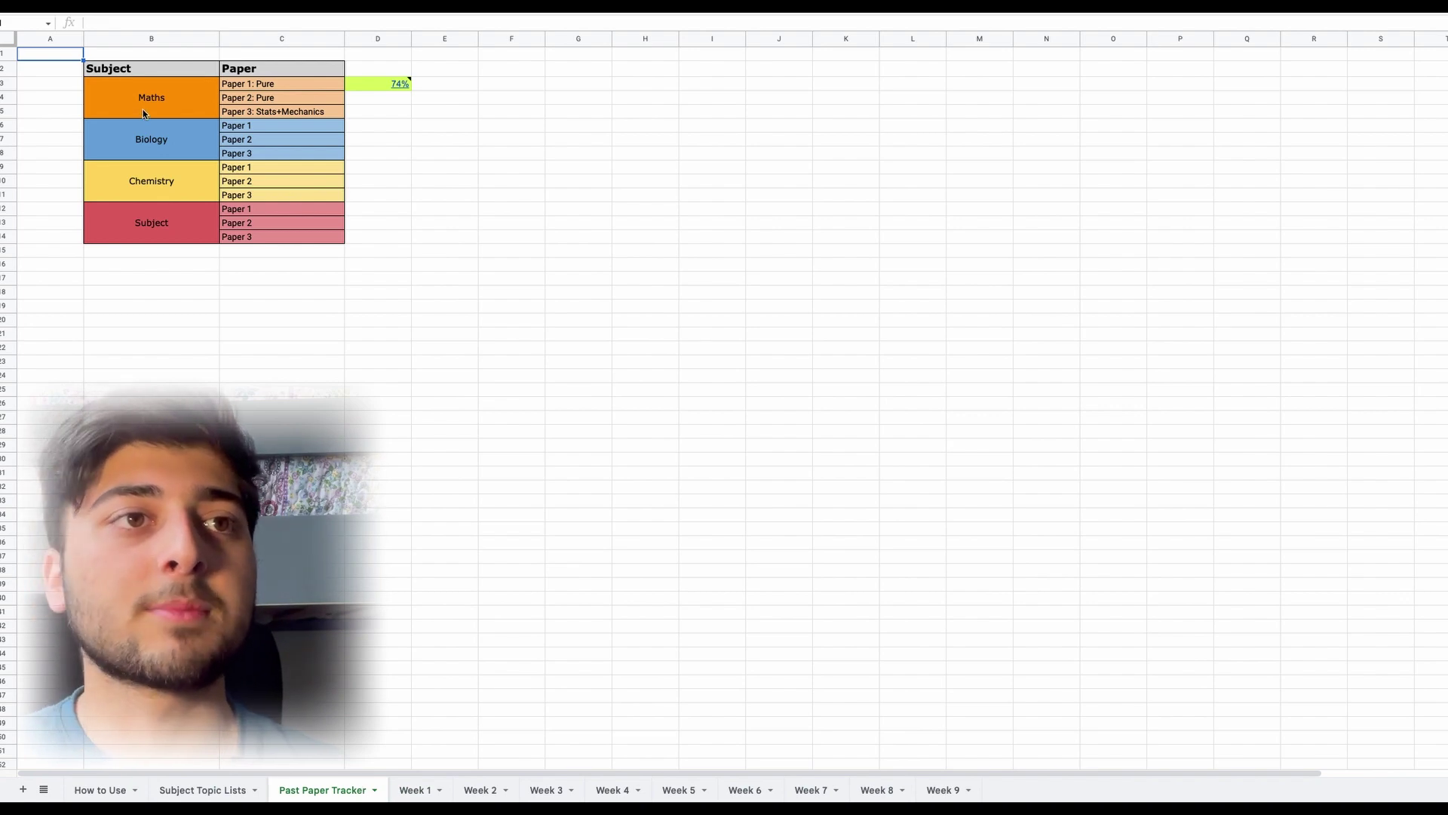
{"action": "left_click_drag", "start_coordinate": [151, 96], "coordinate": [476, 240]}
{"action": "left_click", "coordinate": [596, 311]}
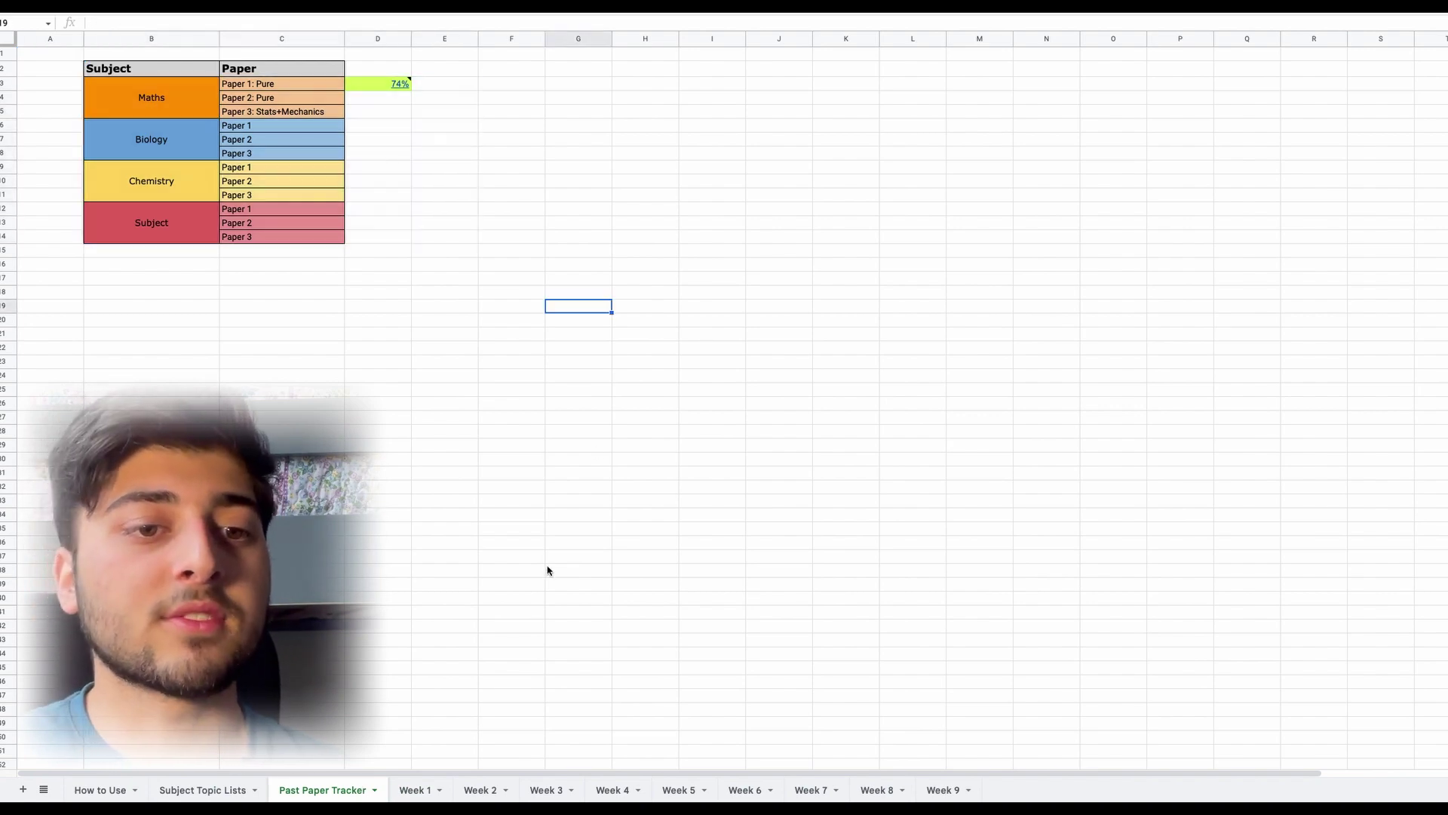
Step: Browse the weekly planner sheets from Week 1 through Week 6, finishing on Week 2
{"action": "left_click", "coordinate": [416, 790]}
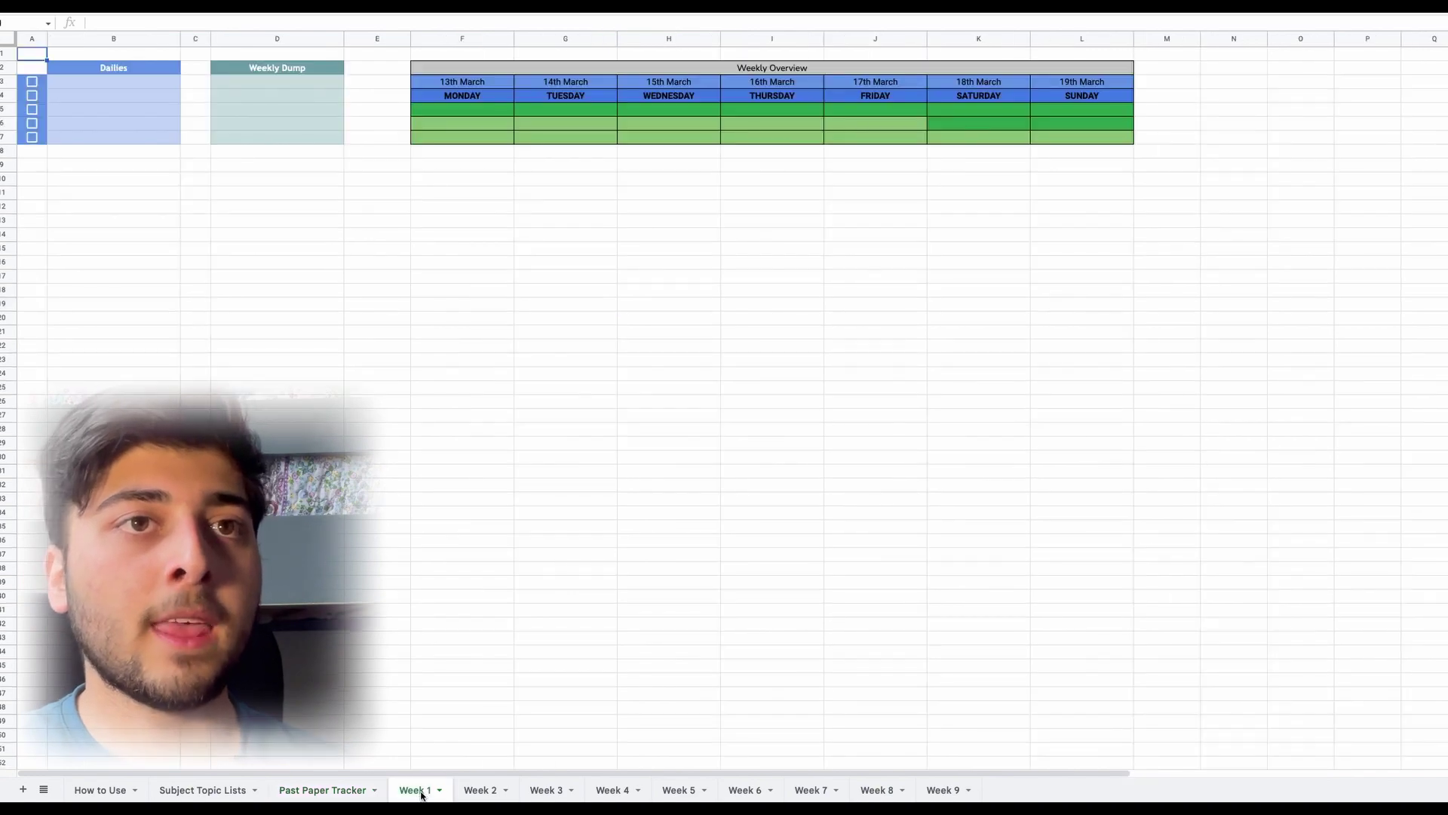
{"action": "left_click", "coordinate": [483, 788]}
{"action": "left_click", "coordinate": [546, 788]}
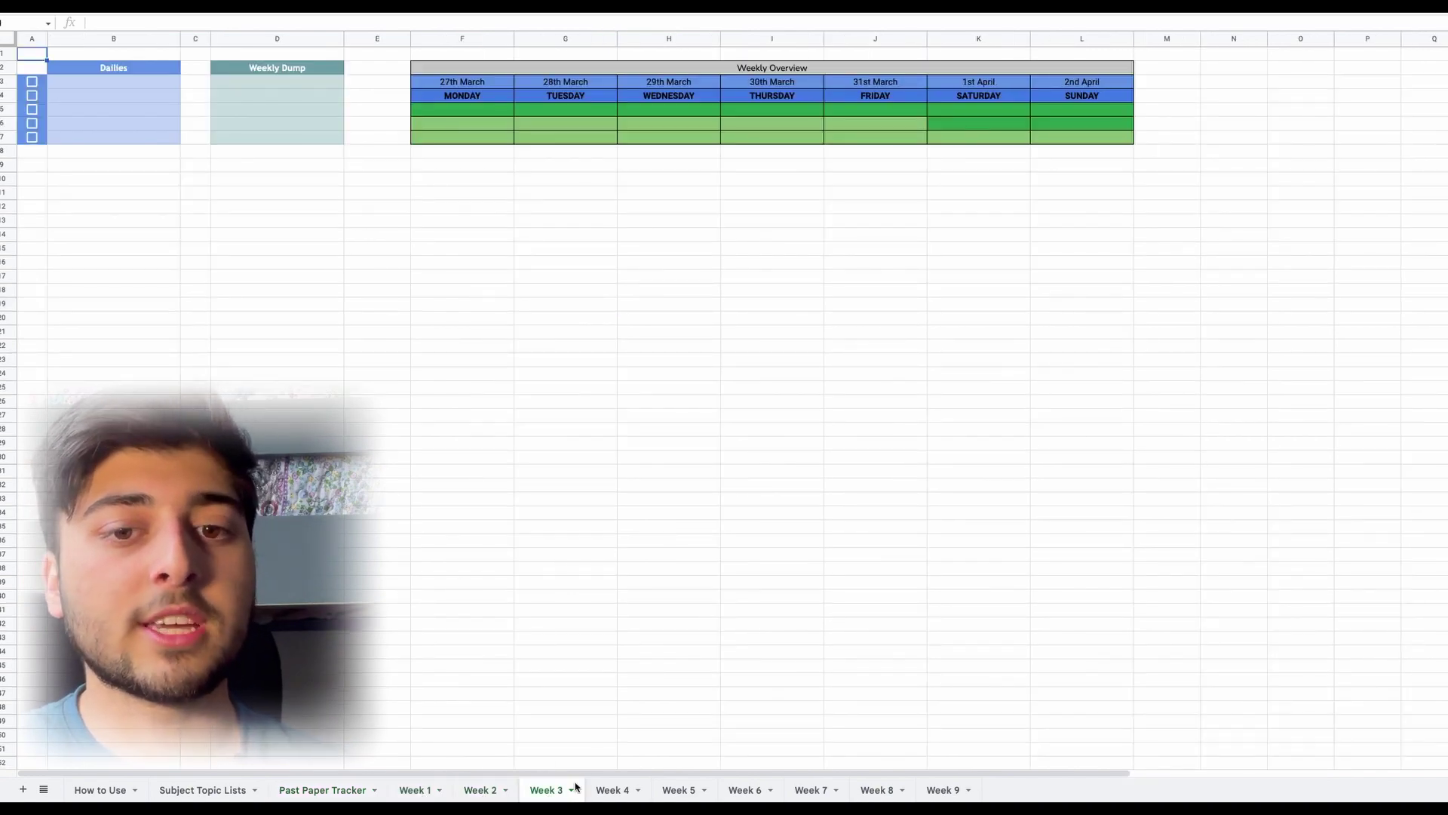
{"action": "left_click", "coordinate": [608, 788]}
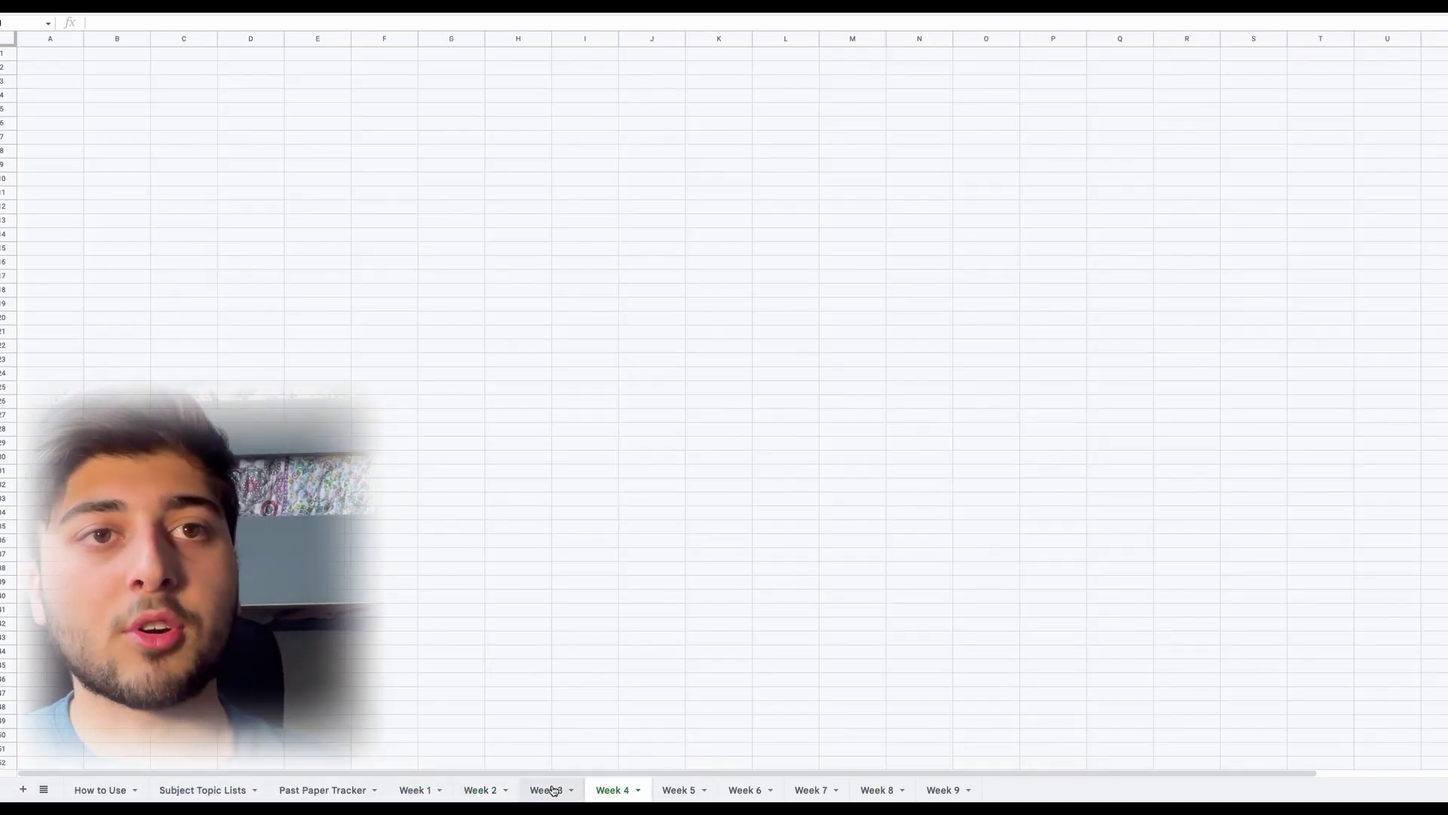
{"action": "left_click", "coordinate": [549, 790]}
{"action": "left_click", "coordinate": [614, 789]}
{"action": "left_click", "coordinate": [666, 789]}
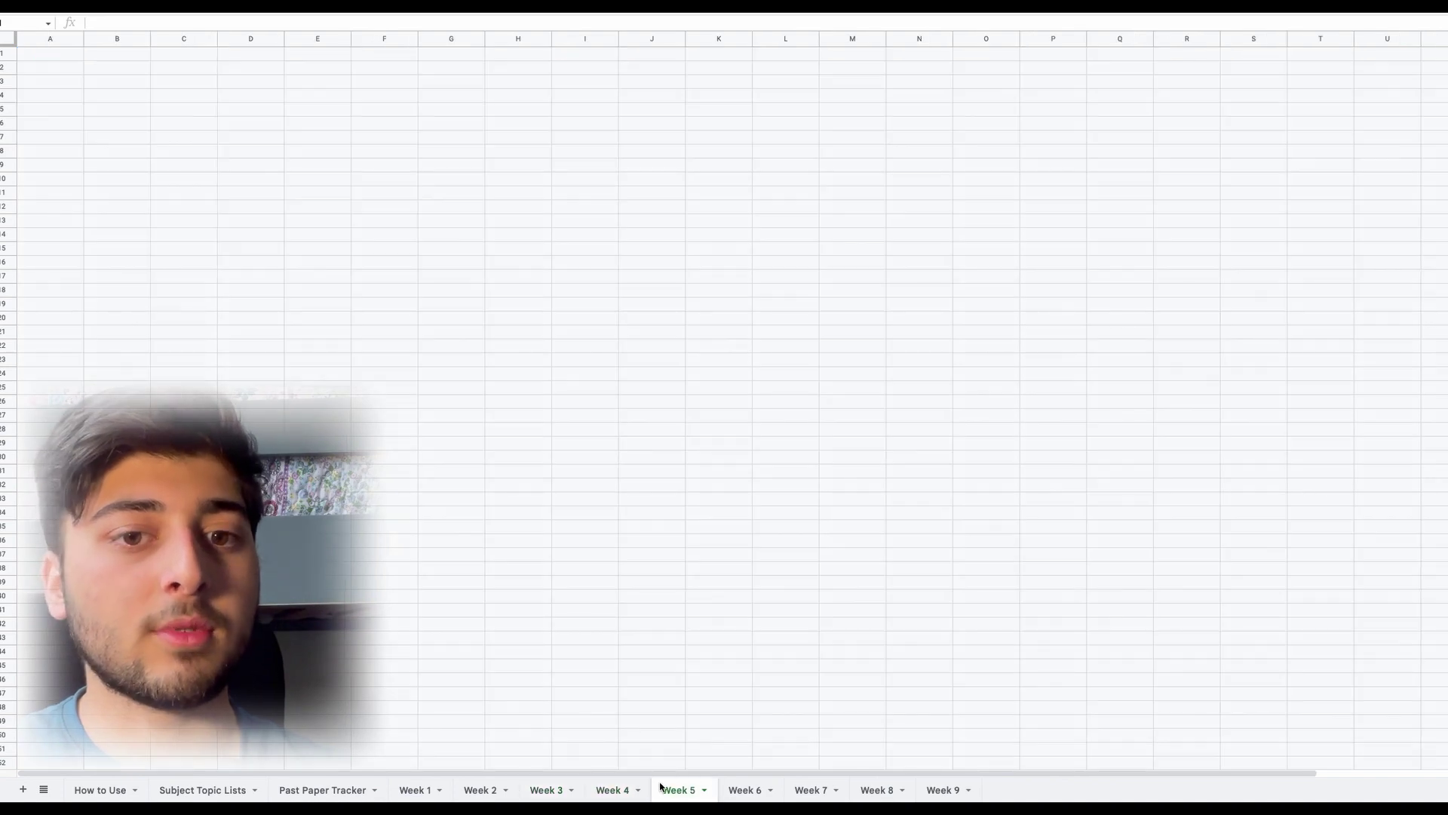
{"action": "left_click", "coordinate": [738, 796]}
{"action": "left_click", "coordinate": [623, 790]}
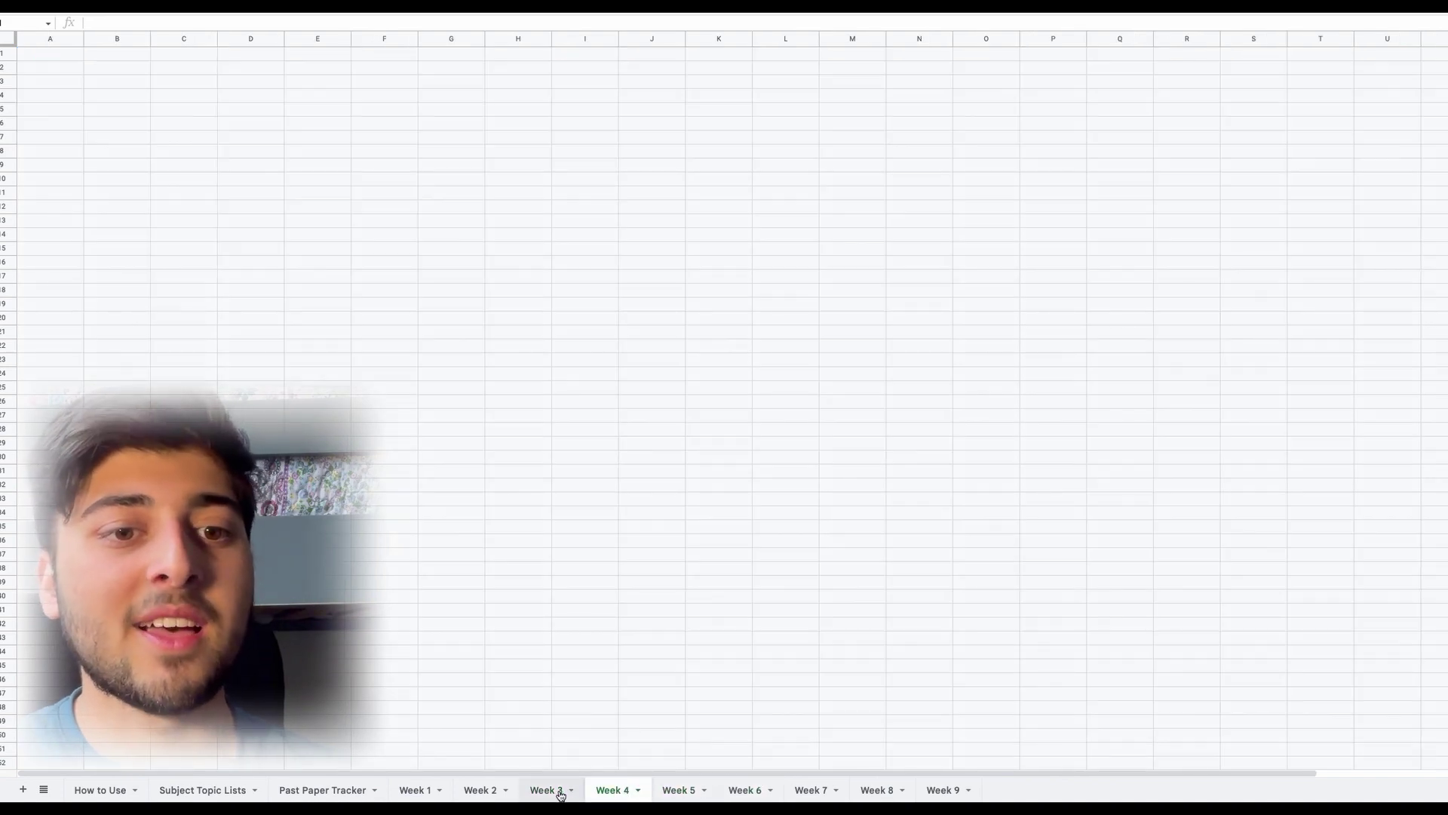
{"action": "left_click", "coordinate": [556, 789]}
{"action": "left_click", "coordinate": [471, 791]}
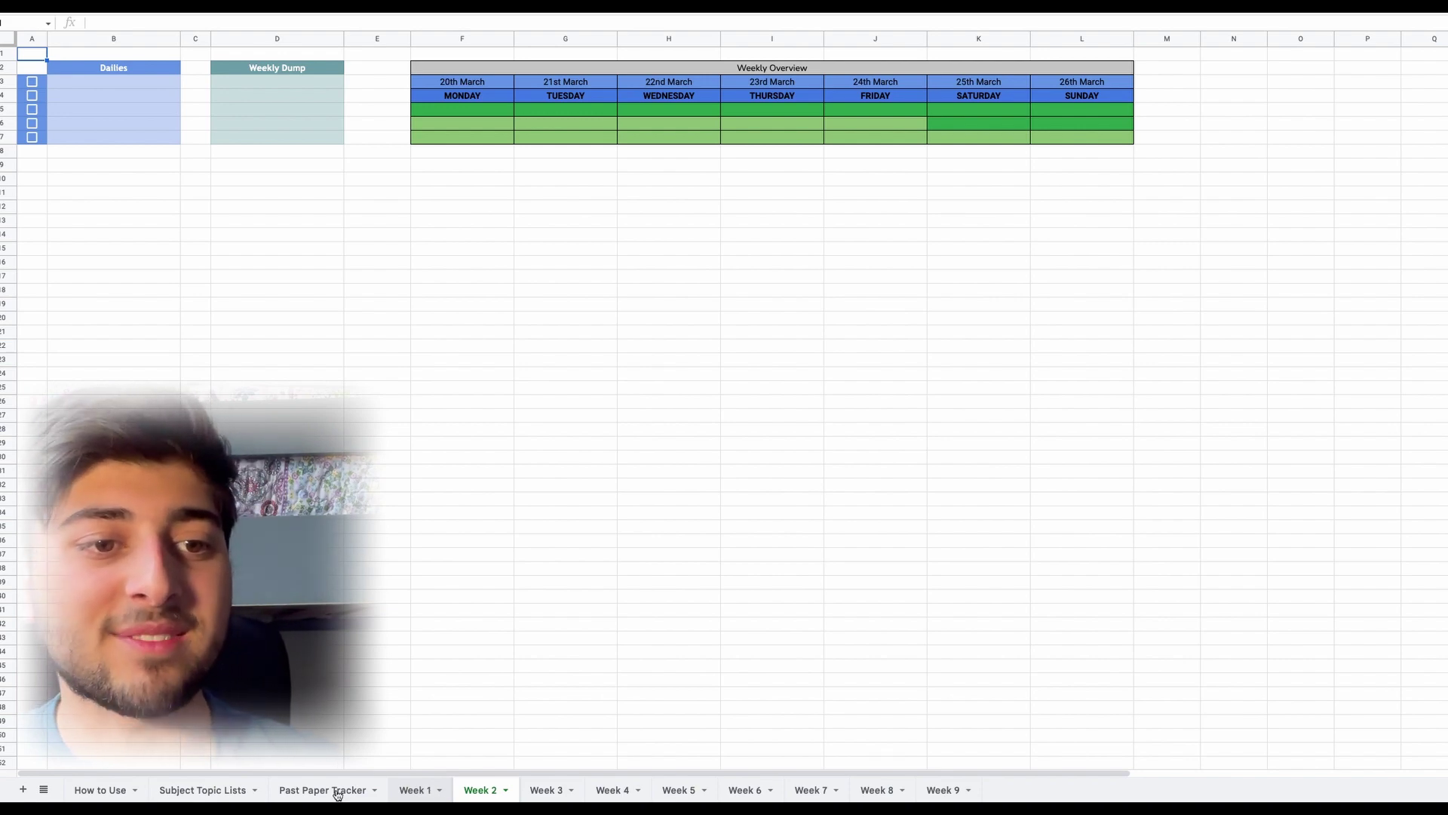
Step: Revisit the Subject Topic Lists sheet, return to Week 1 and point out the empty area beside the Weekly Overview
{"action": "left_click", "coordinate": [202, 789]}
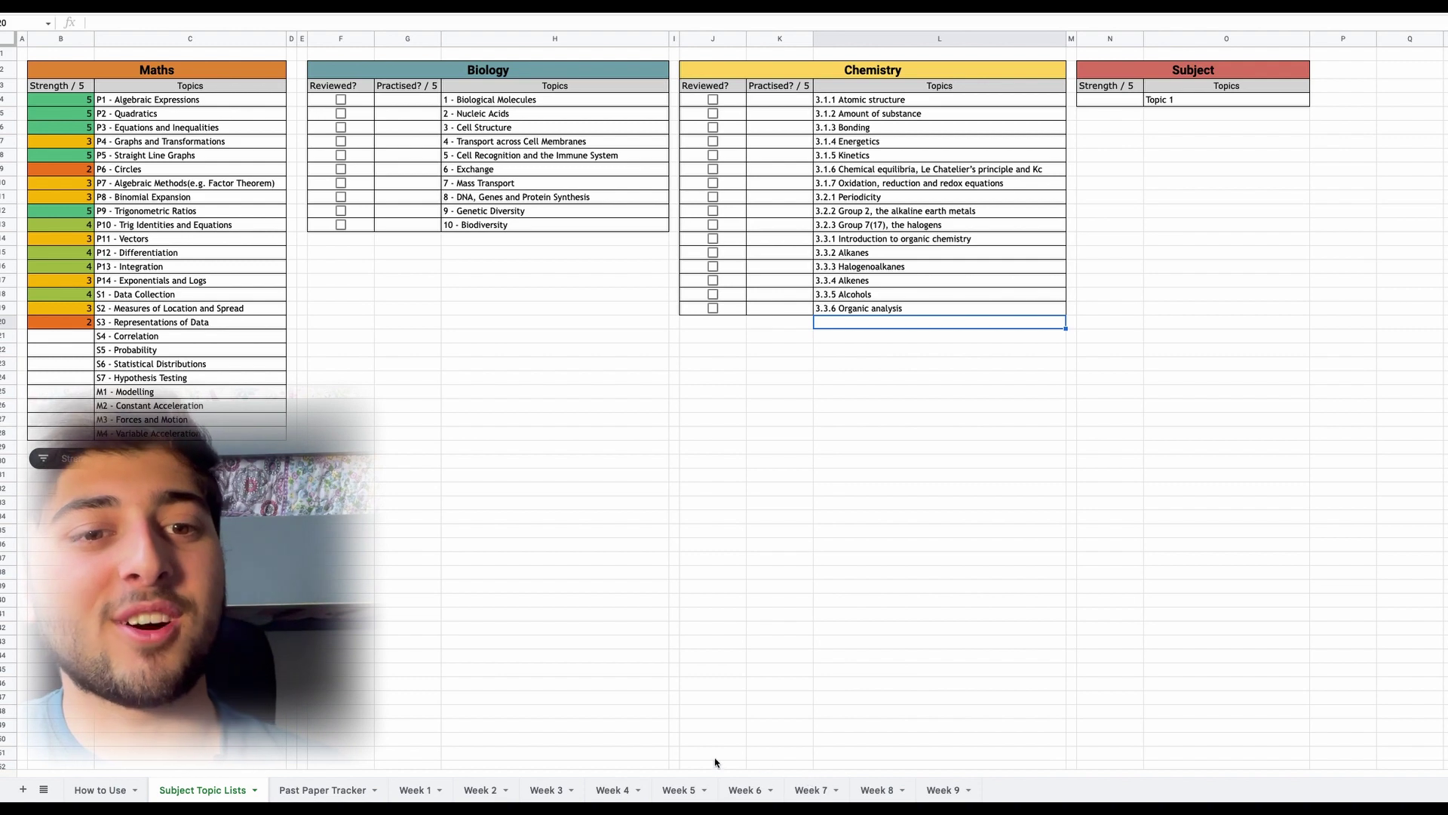
{"action": "left_click", "coordinate": [417, 789]}
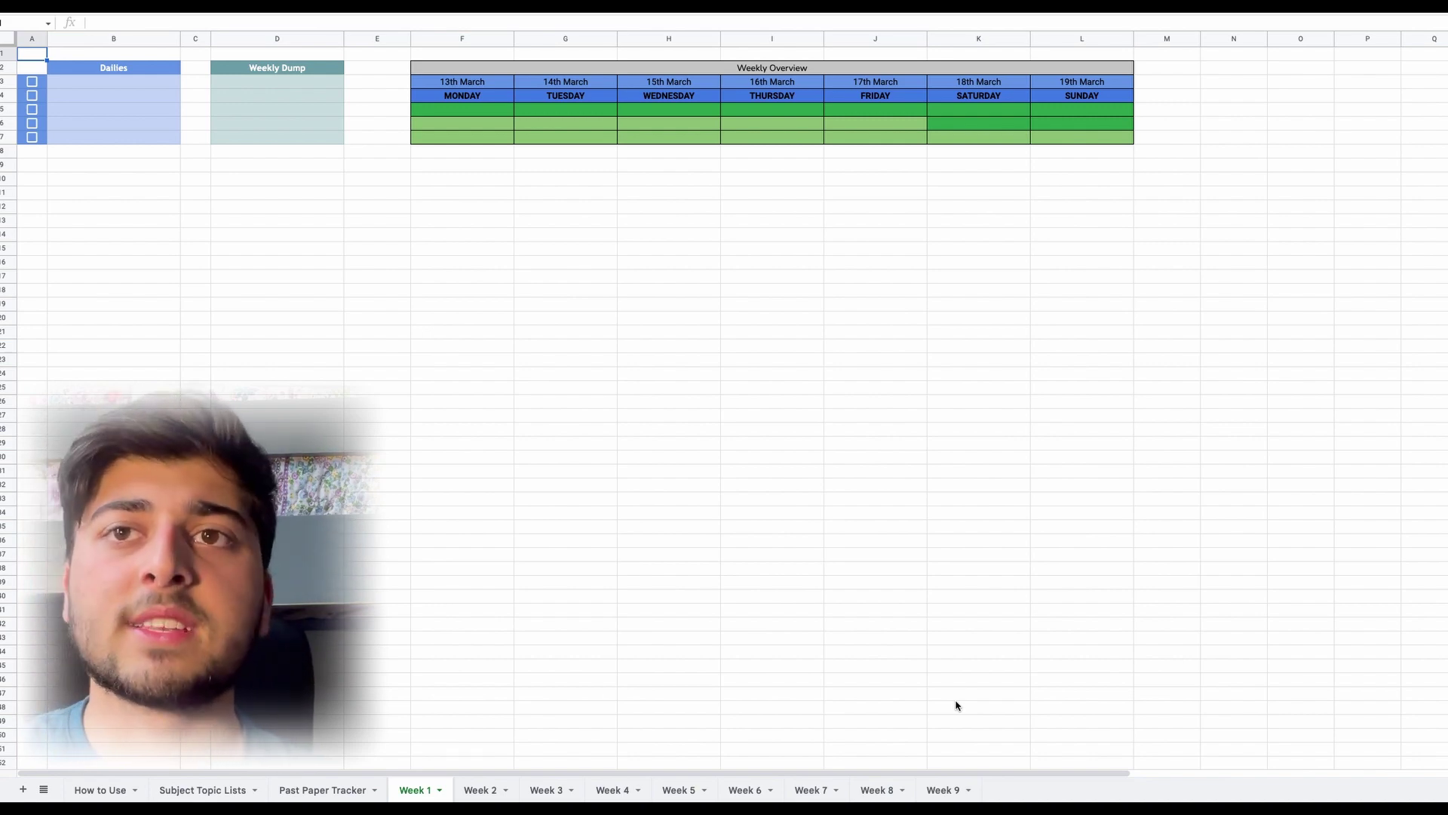
{"action": "left_click_drag", "start_coordinate": [1255, 67], "coordinate": [1426, 373]}
{"action": "left_click", "coordinate": [869, 362]}
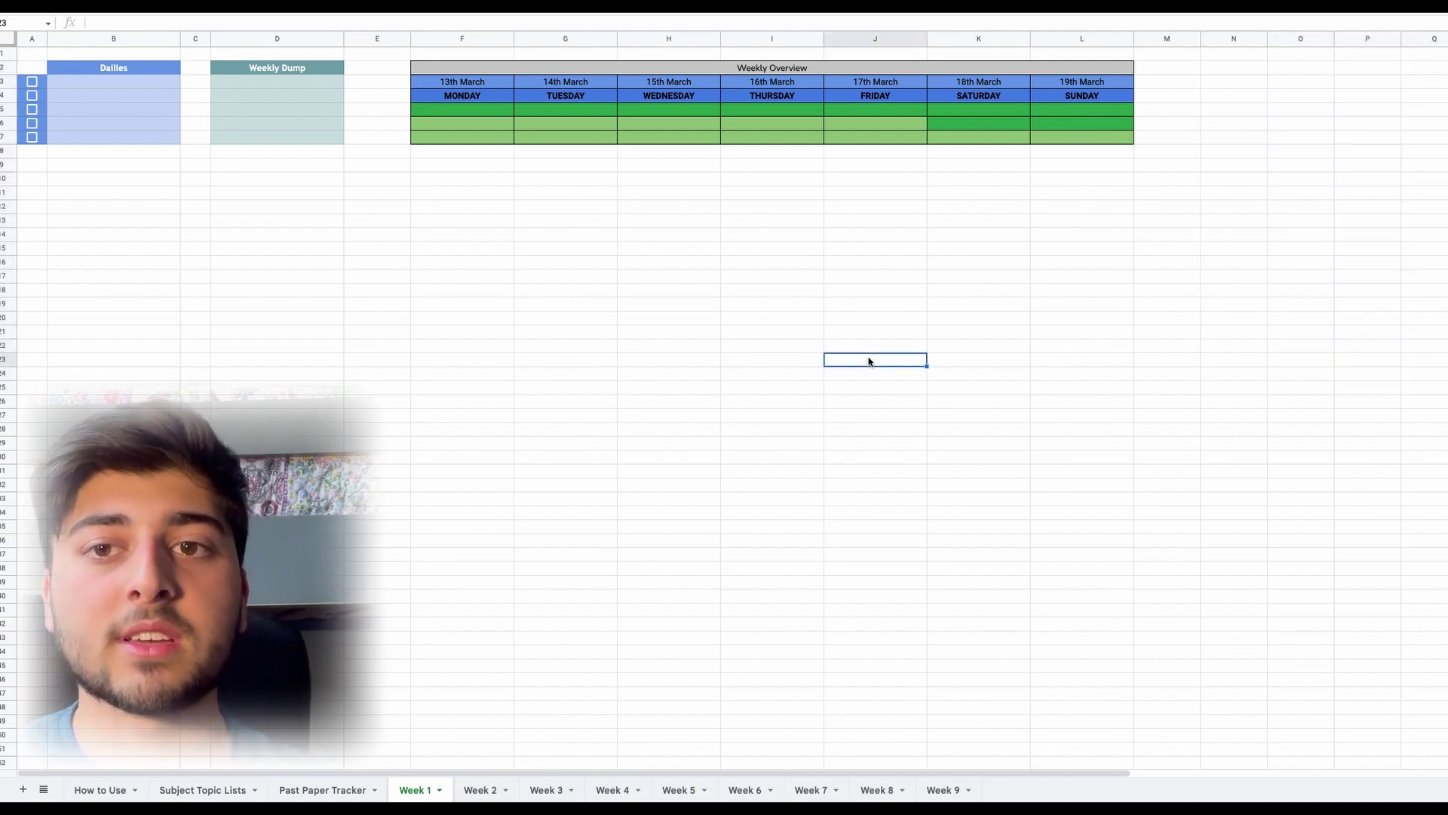